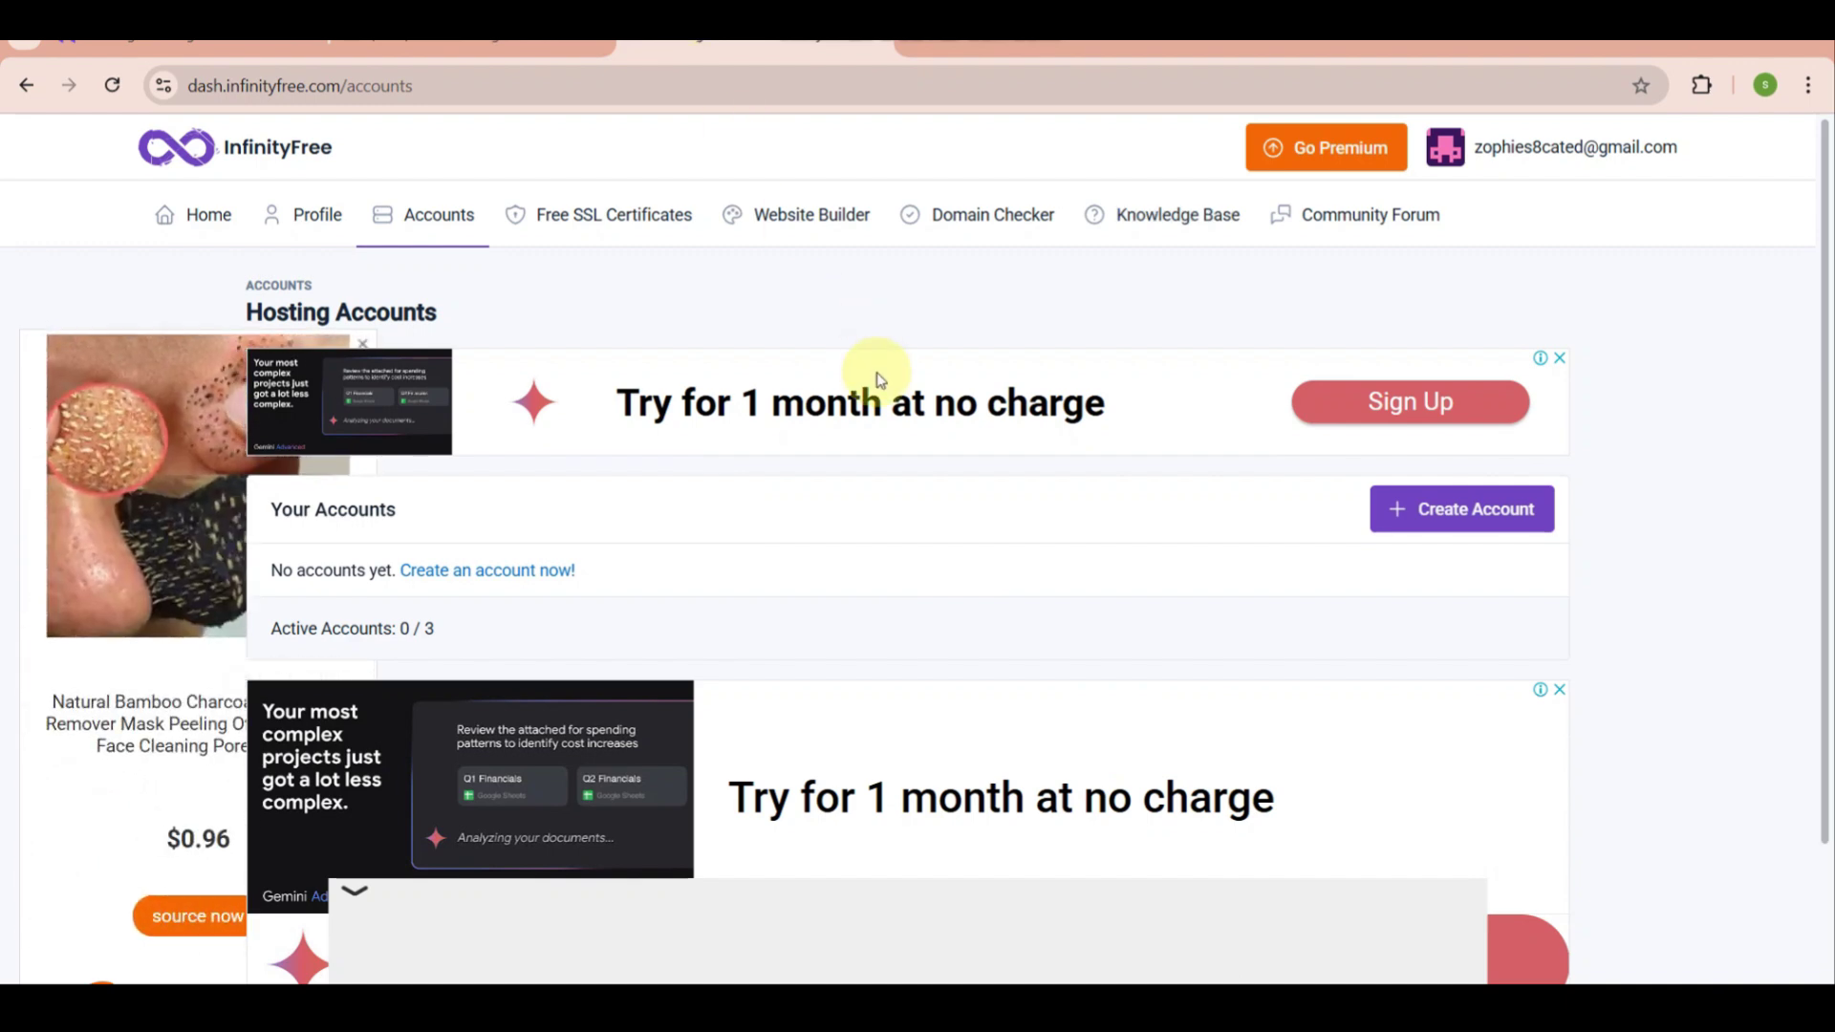
# Step: Enter yourname.infinityfreeapp.com as the domain name to verify in the Domain Checker
pyautogui.scroll(5, 863, 217)
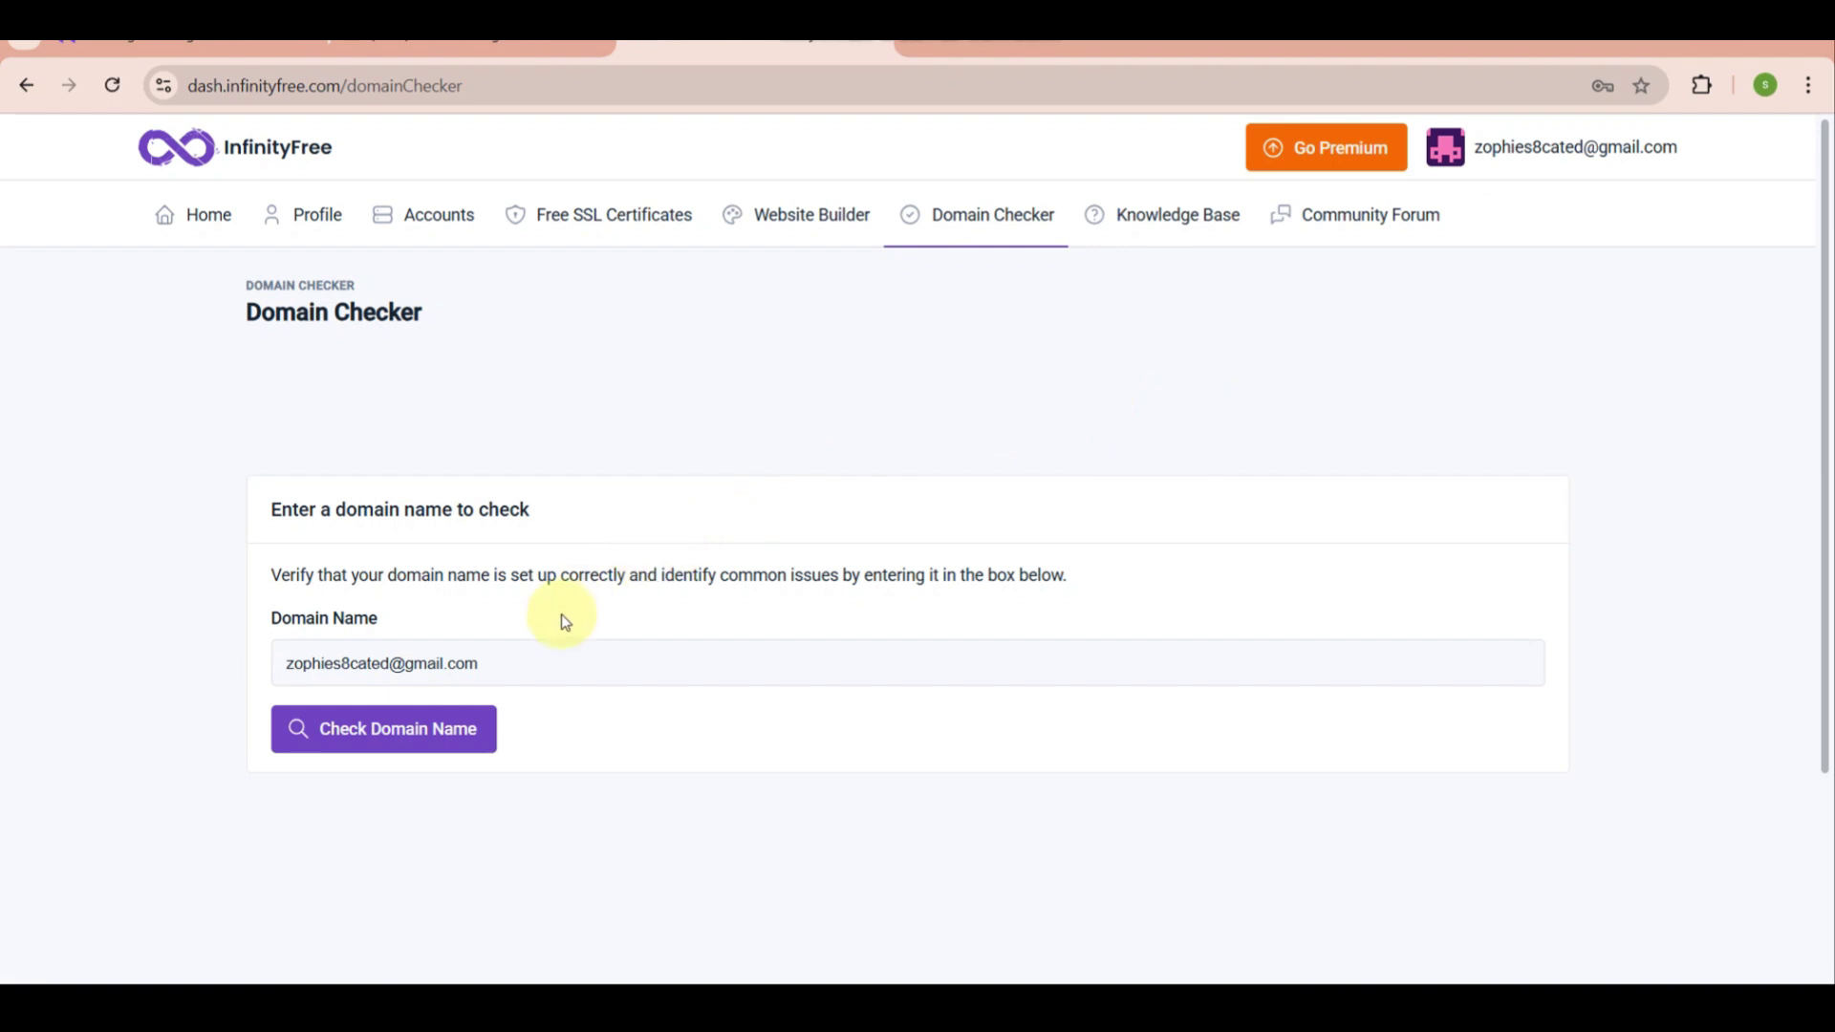
pyautogui.click(543, 660)
pyautogui.tripleClick(539, 662)
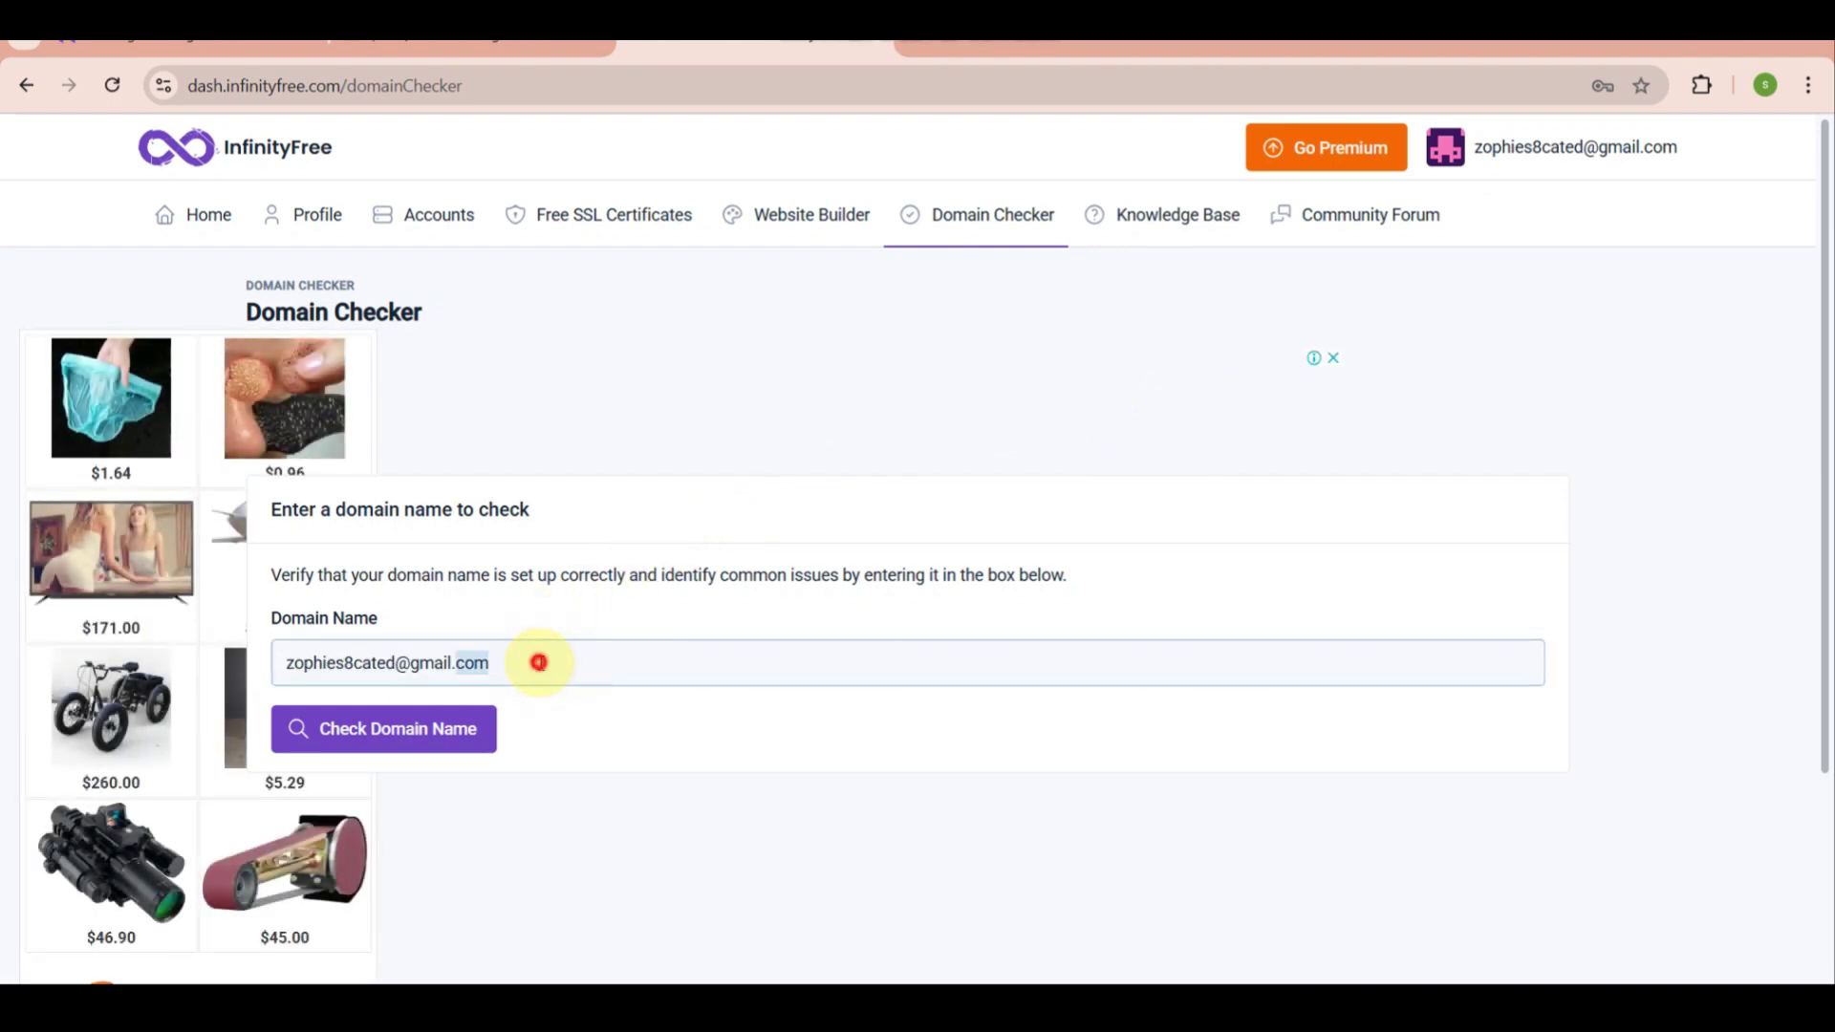
pyautogui.press('BackSpace')
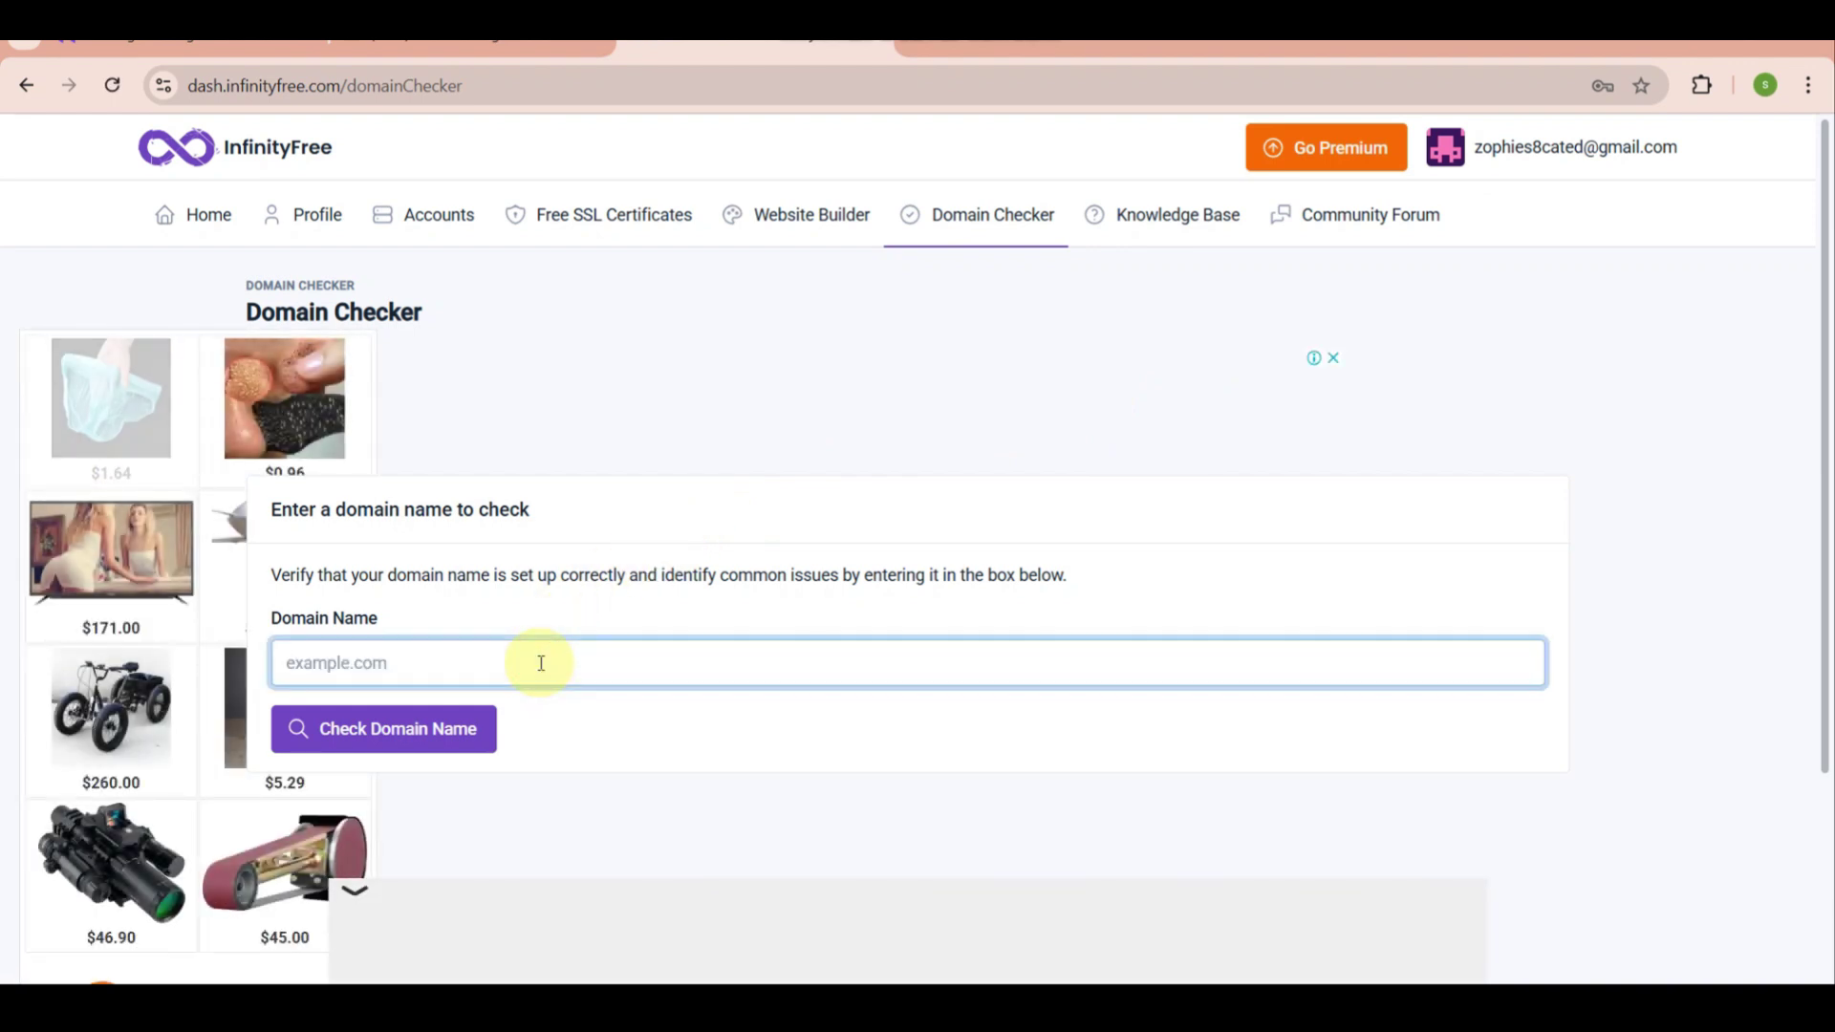
pyautogui.write('yourname.infinityfreeapp.com')
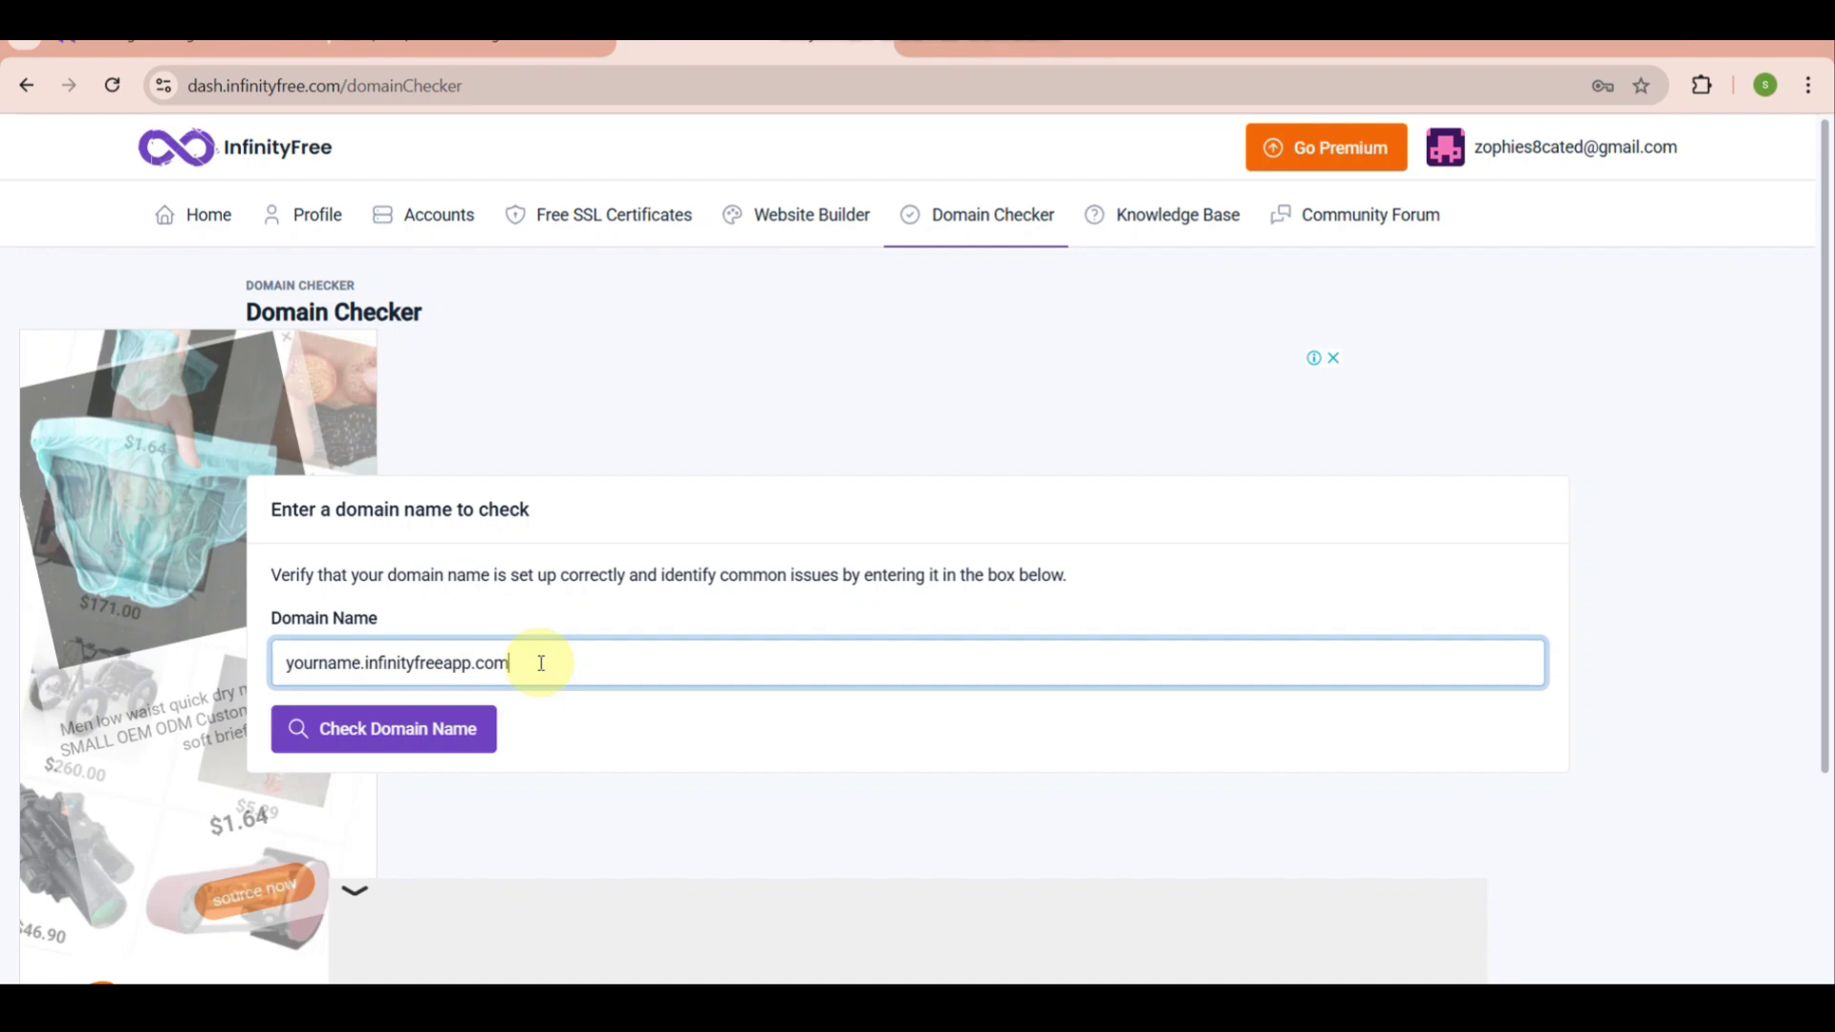
# Step: Replace the yourname part with kerto to form kerto.infinityfreeapp.com and run the domain check
pyautogui.click(363, 663)
pyautogui.press('BackSpace')
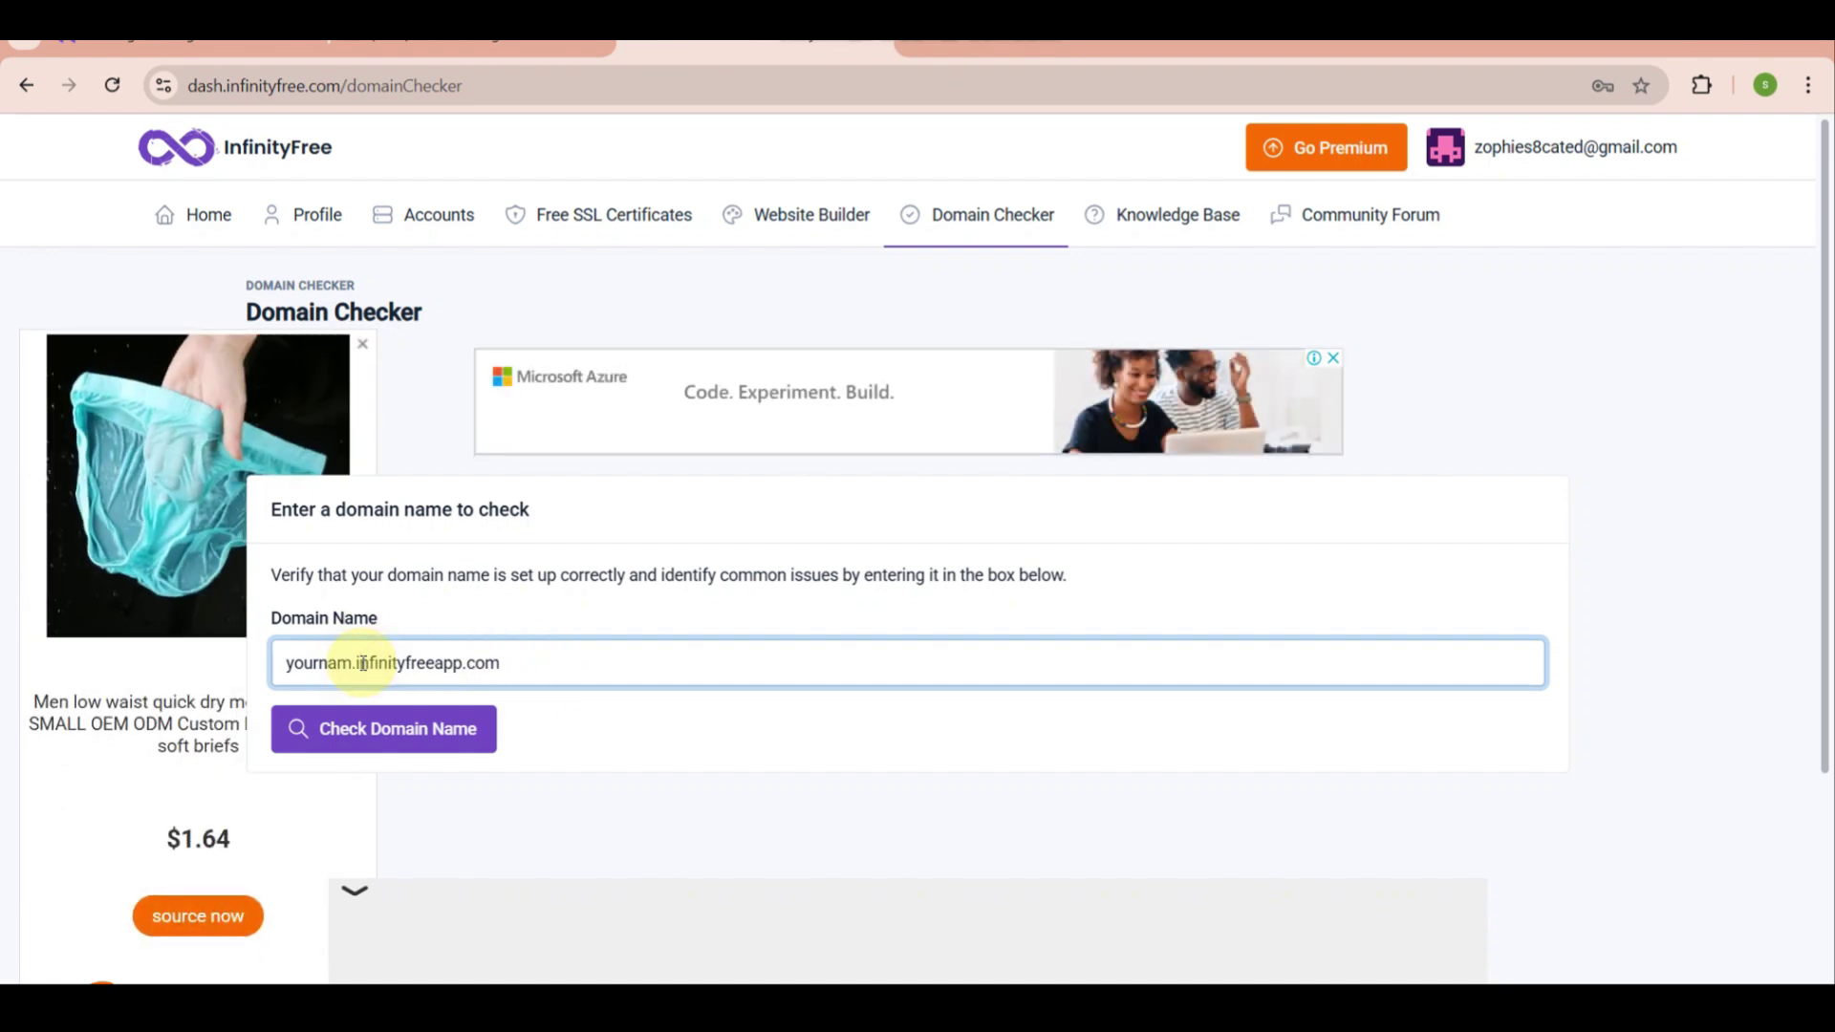
pyautogui.press('BackSpace')
pyautogui.press('BackSpace')
pyautogui.press('BackSpace')
pyautogui.press('BackSpace')
pyautogui.press('BackSpace')
pyautogui.press('BackSpace')
pyautogui.press('BackSpace')
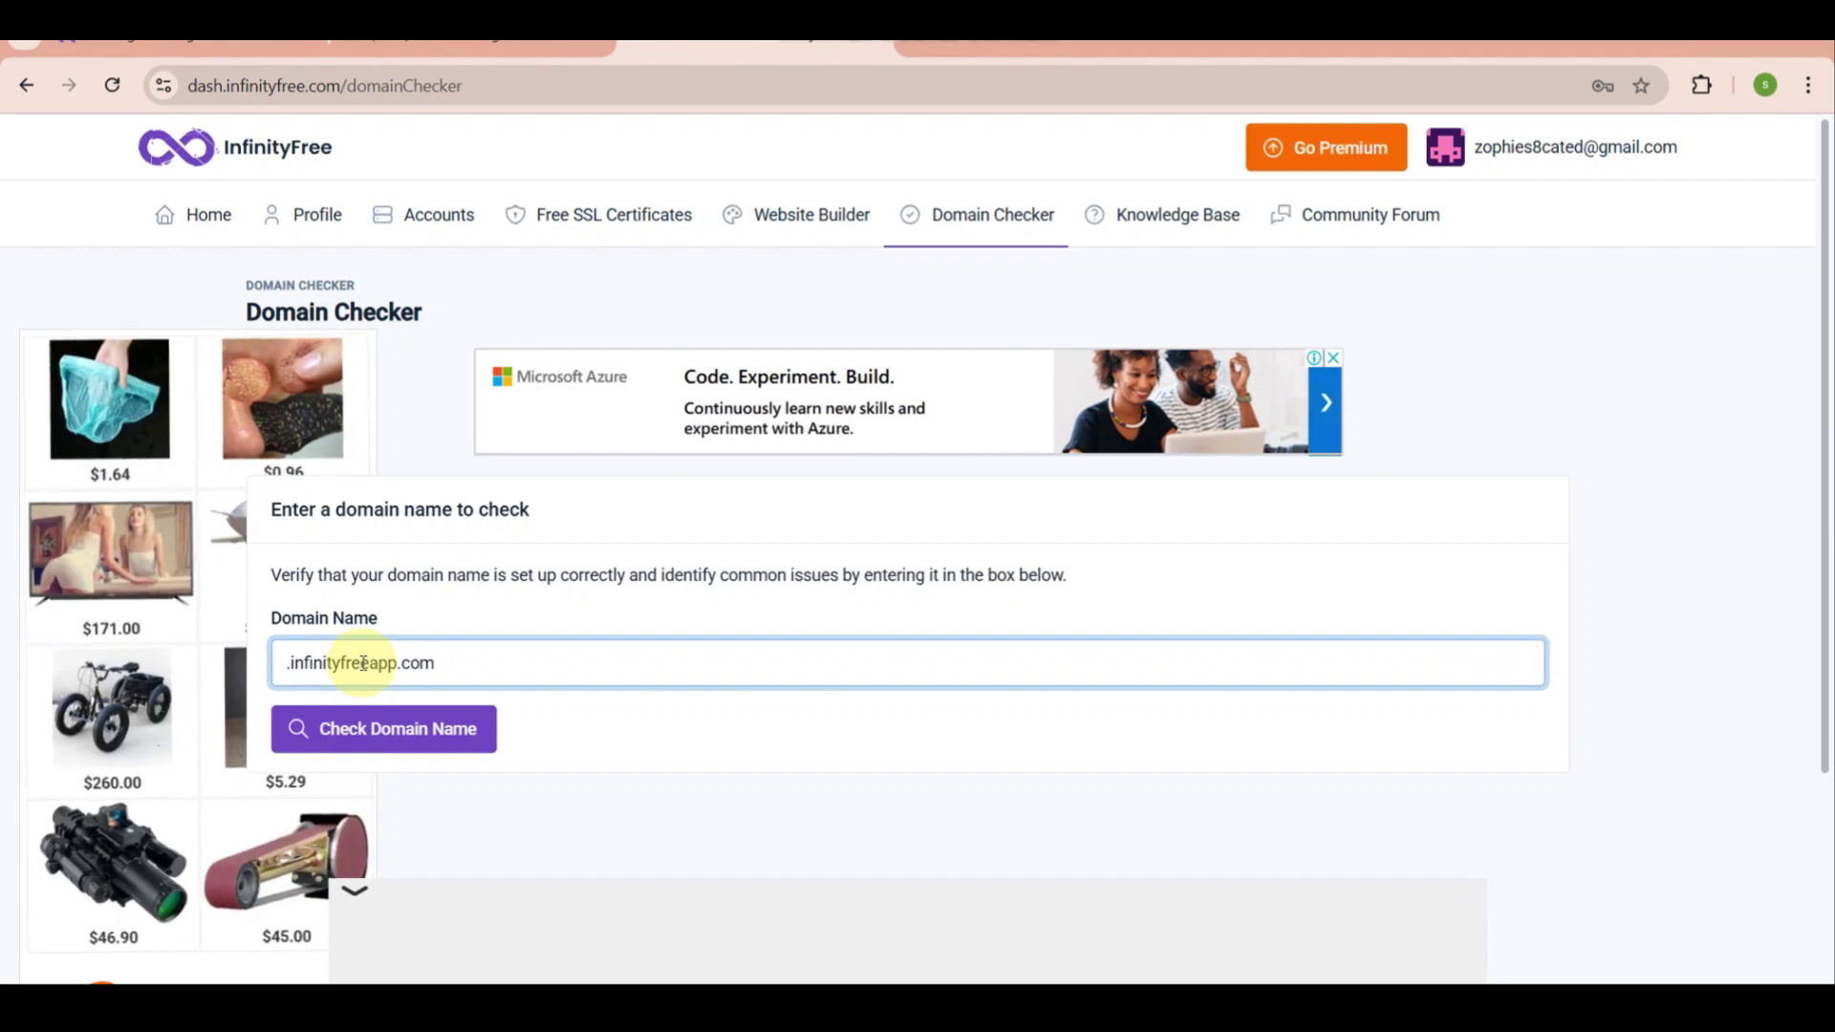
pyautogui.write('ker')
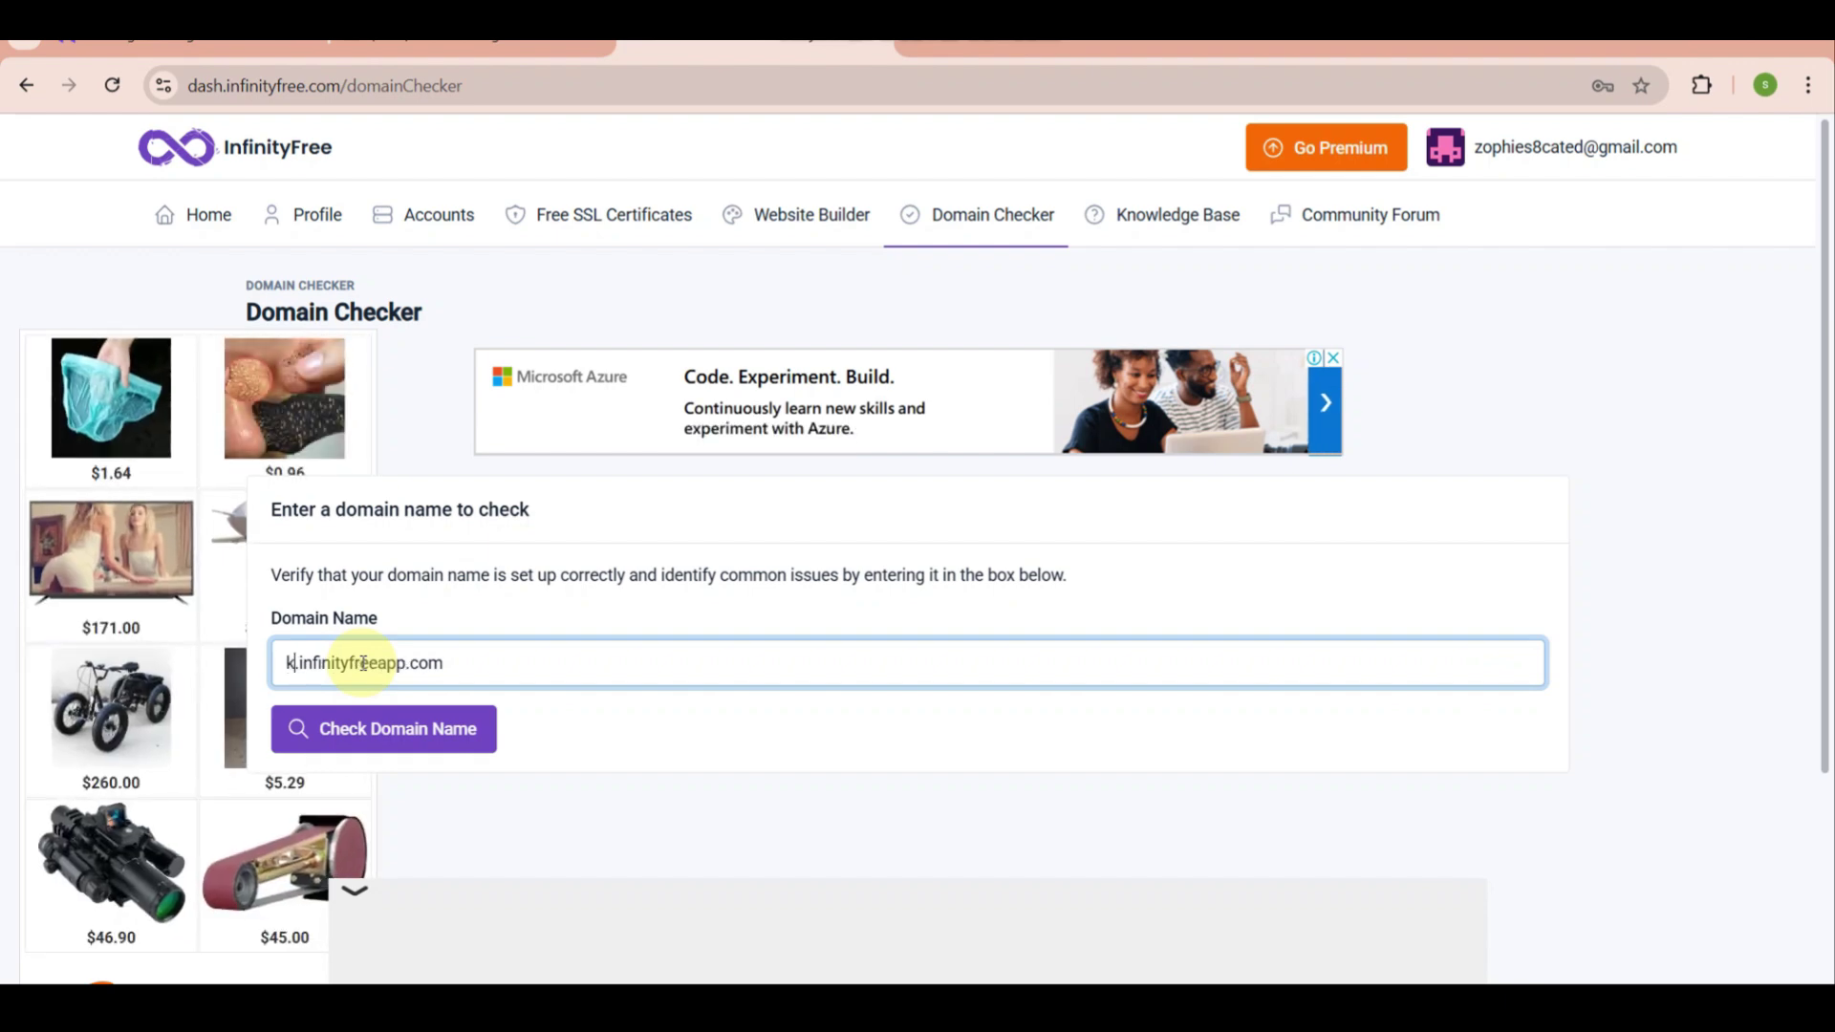
pyautogui.write('to')
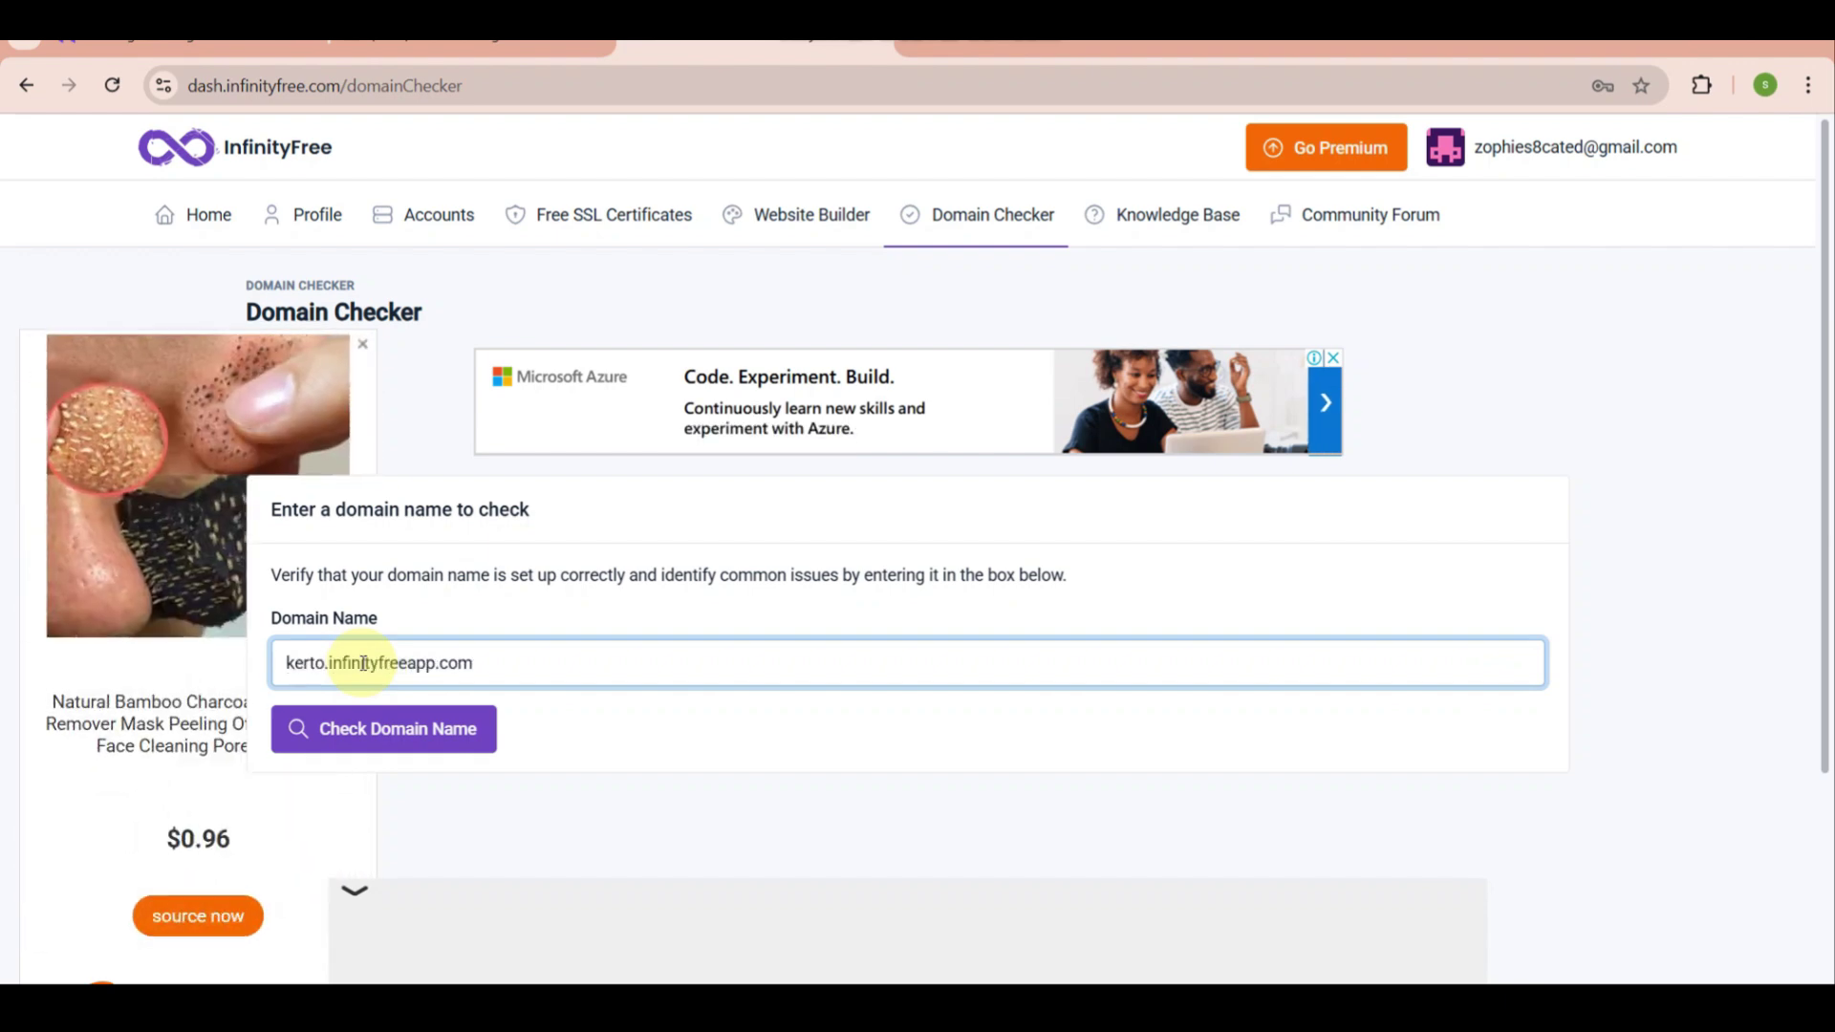
pyautogui.click(435, 726)
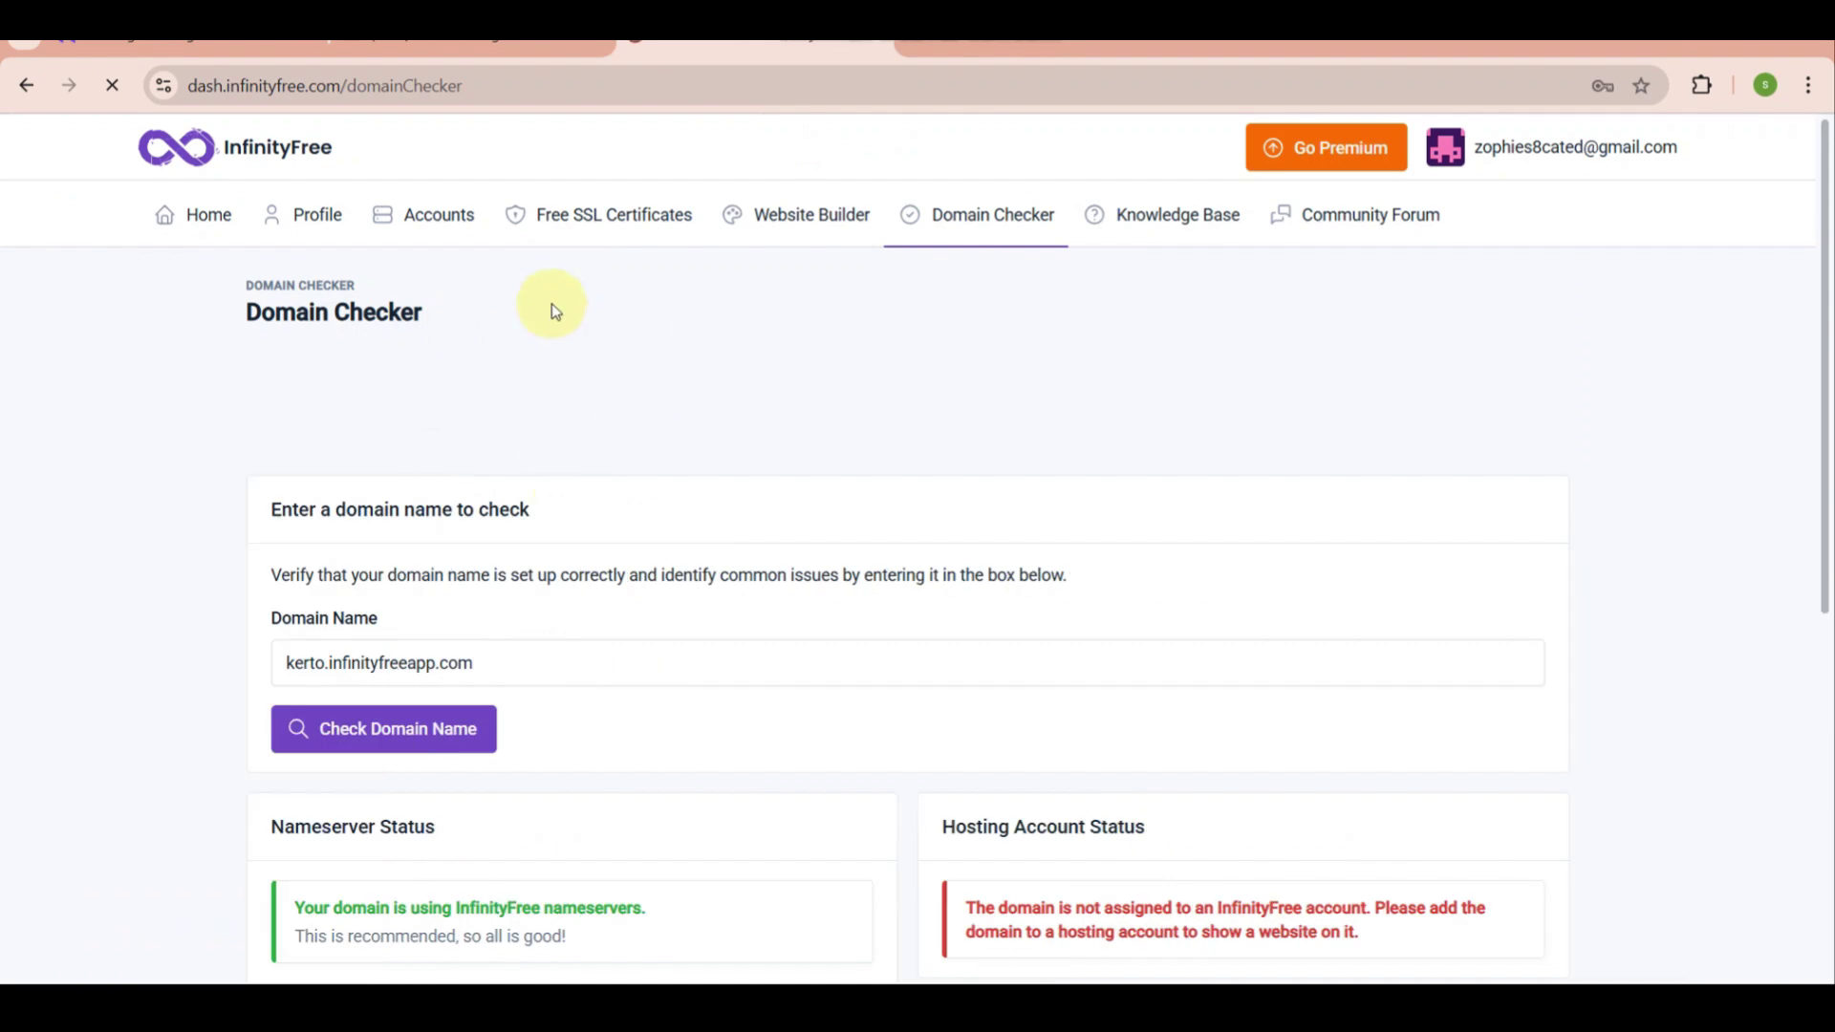
# Step: Examine the nameserver status and hosting account status of the checked domain, highlighting the first nameserver entry
pyautogui.scroll(-1, 662, 616)
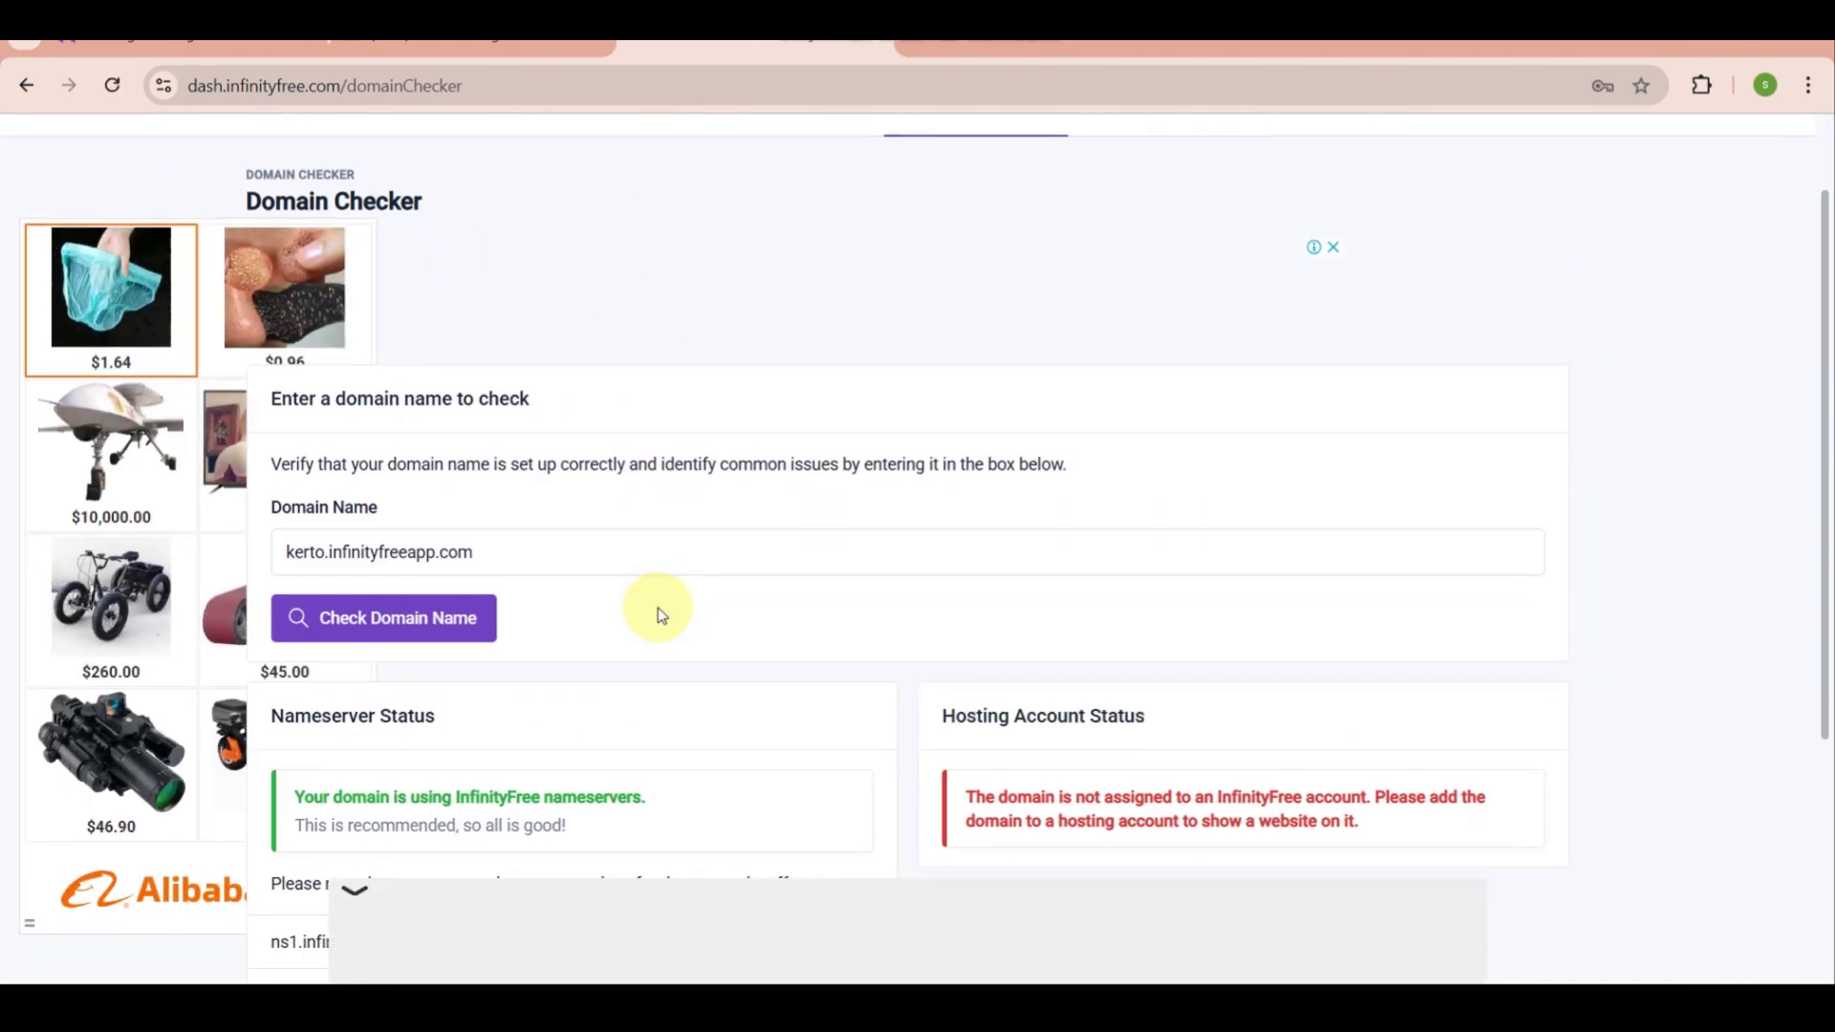
pyautogui.scroll(-1, 662, 615)
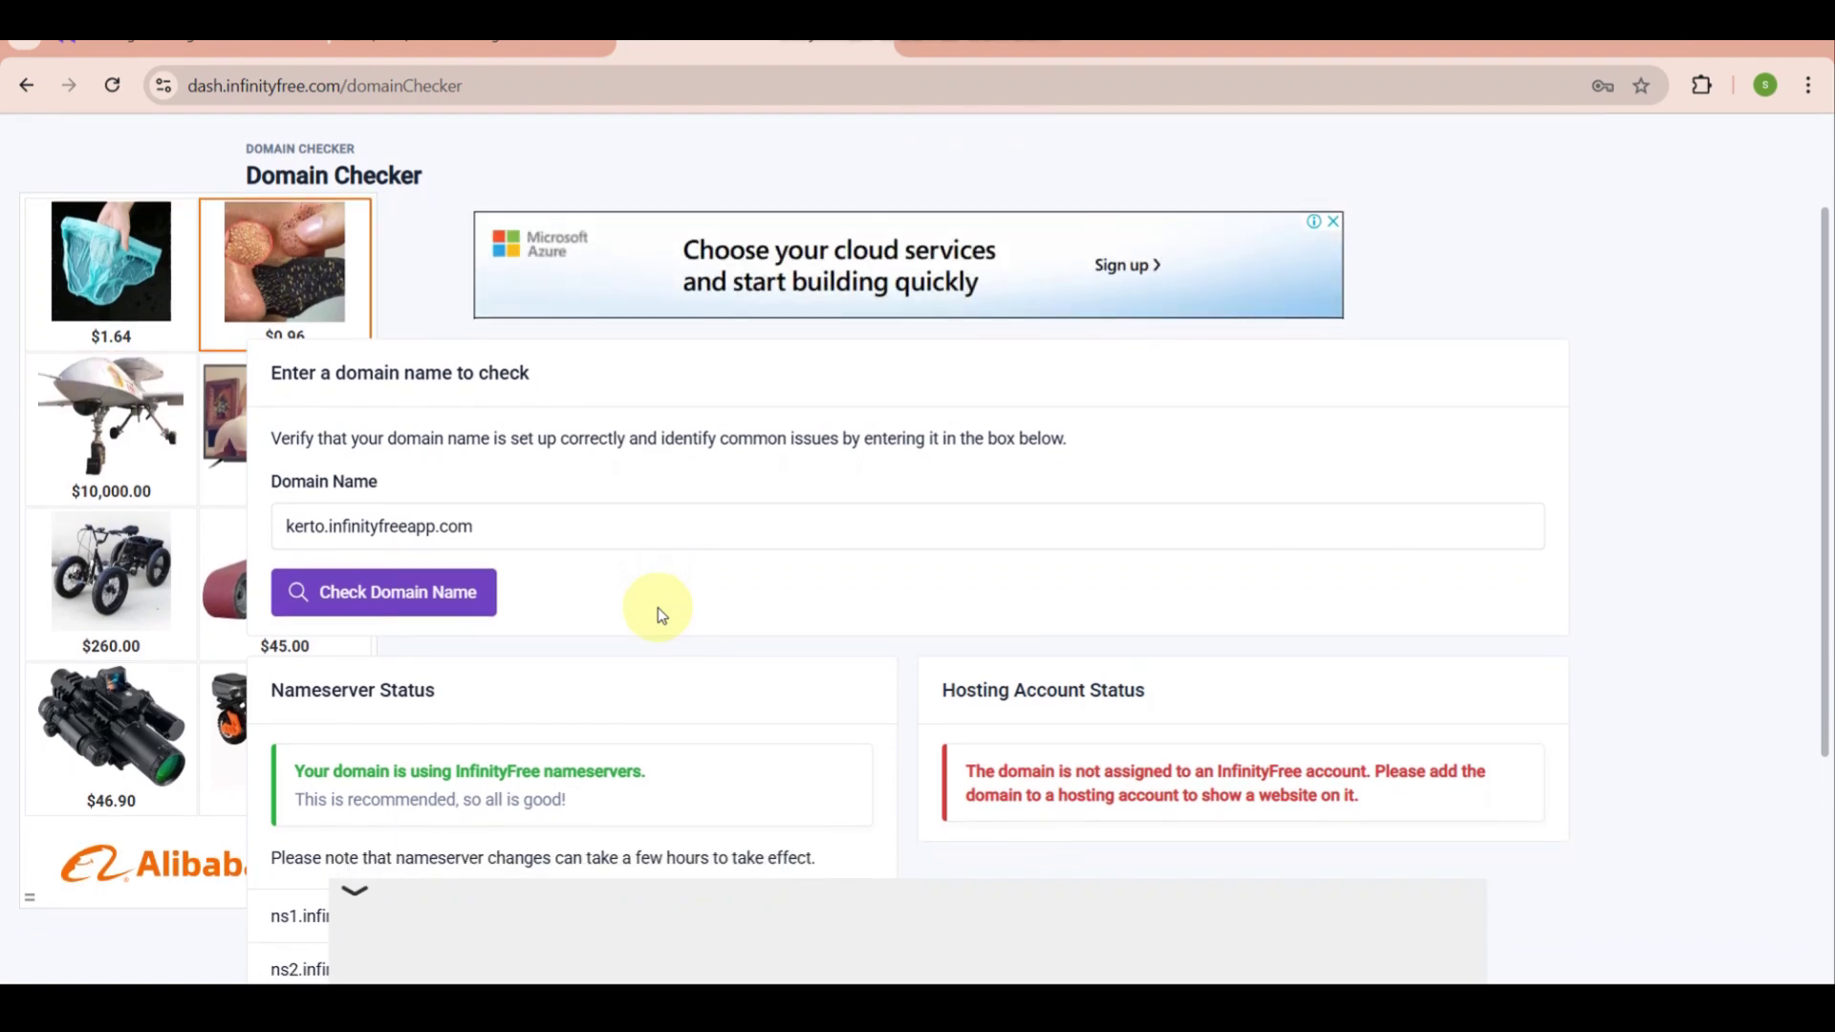
pyautogui.scroll(-1, 661, 615)
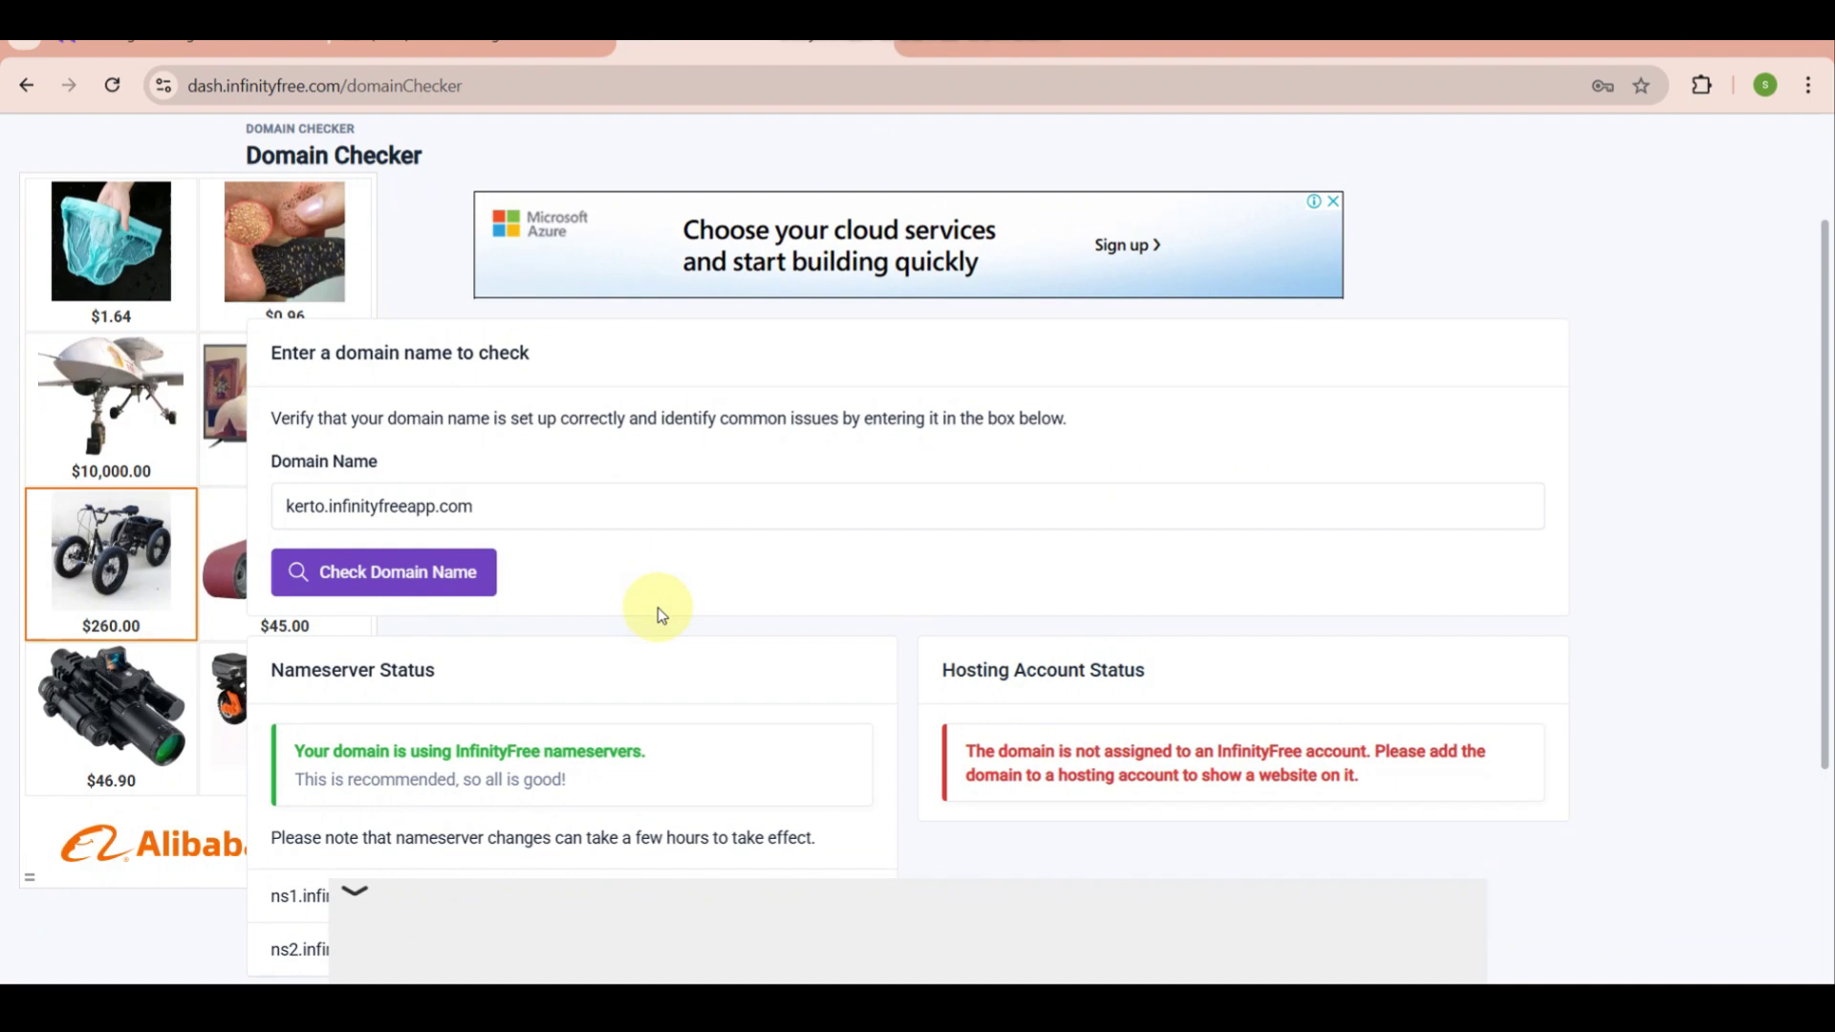
pyautogui.scroll(-1, 661, 616)
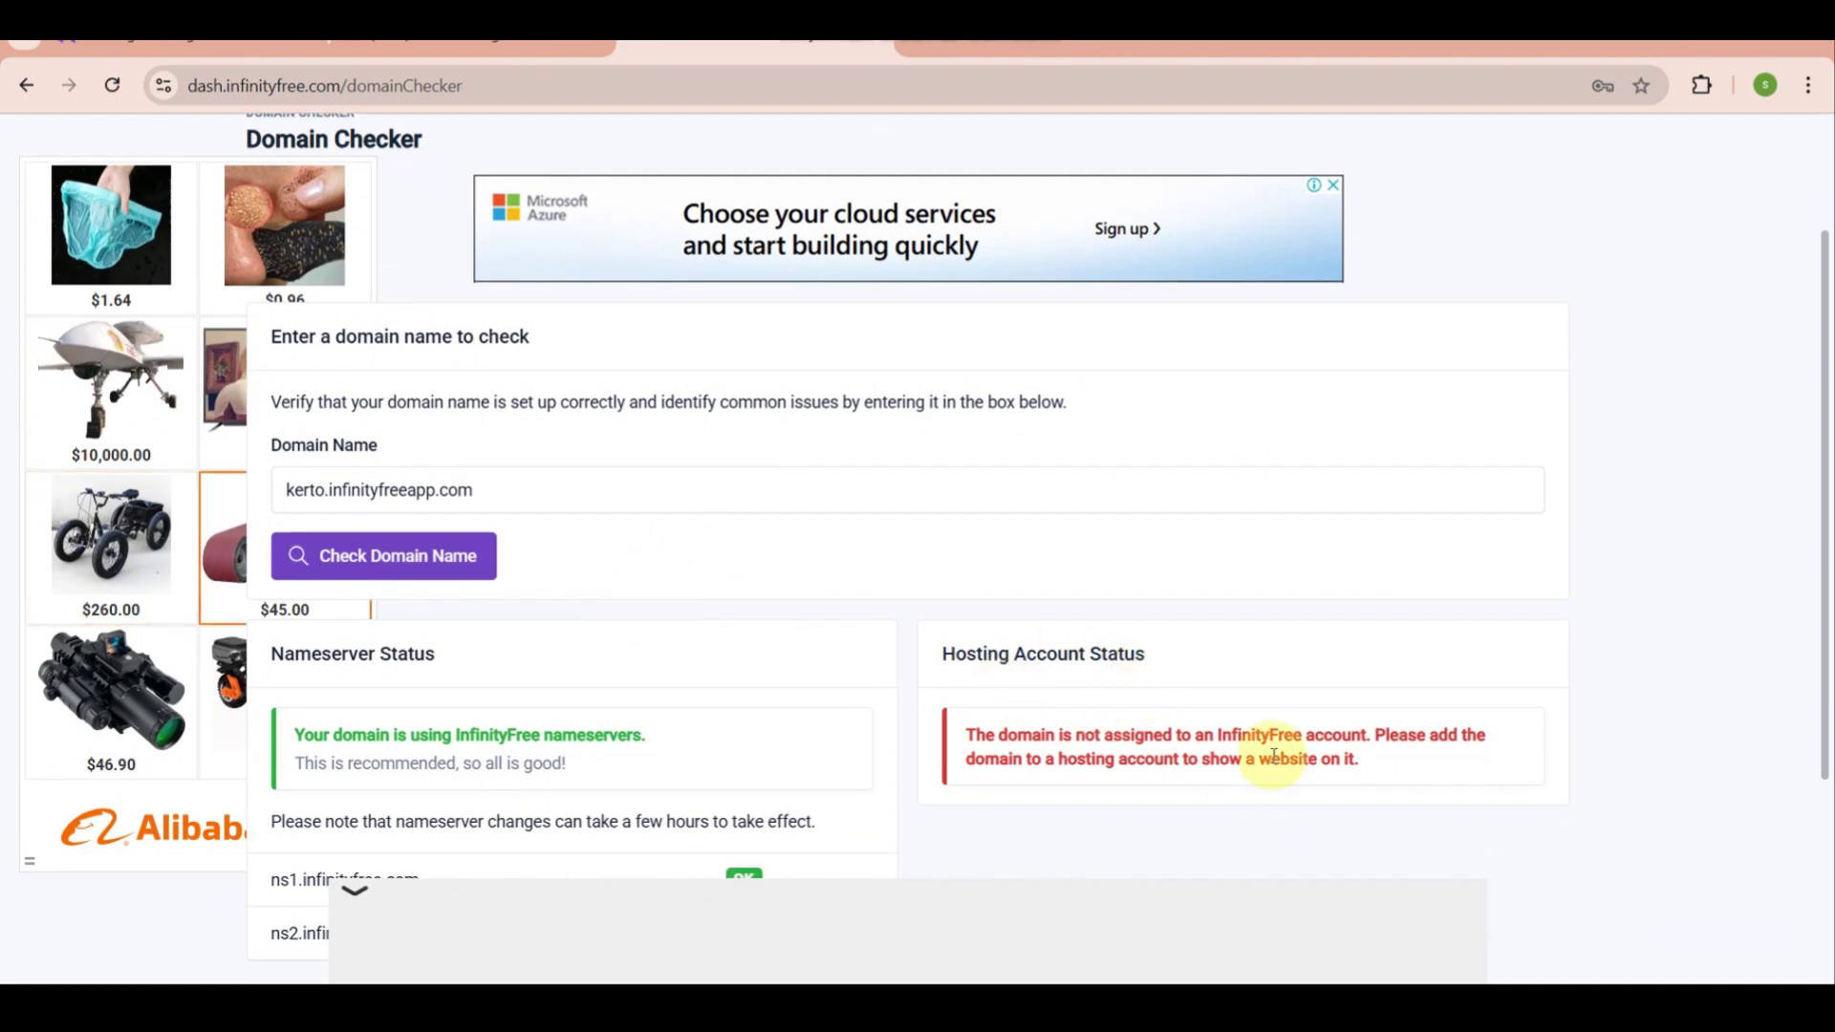
pyautogui.scroll(-1, 980, 740)
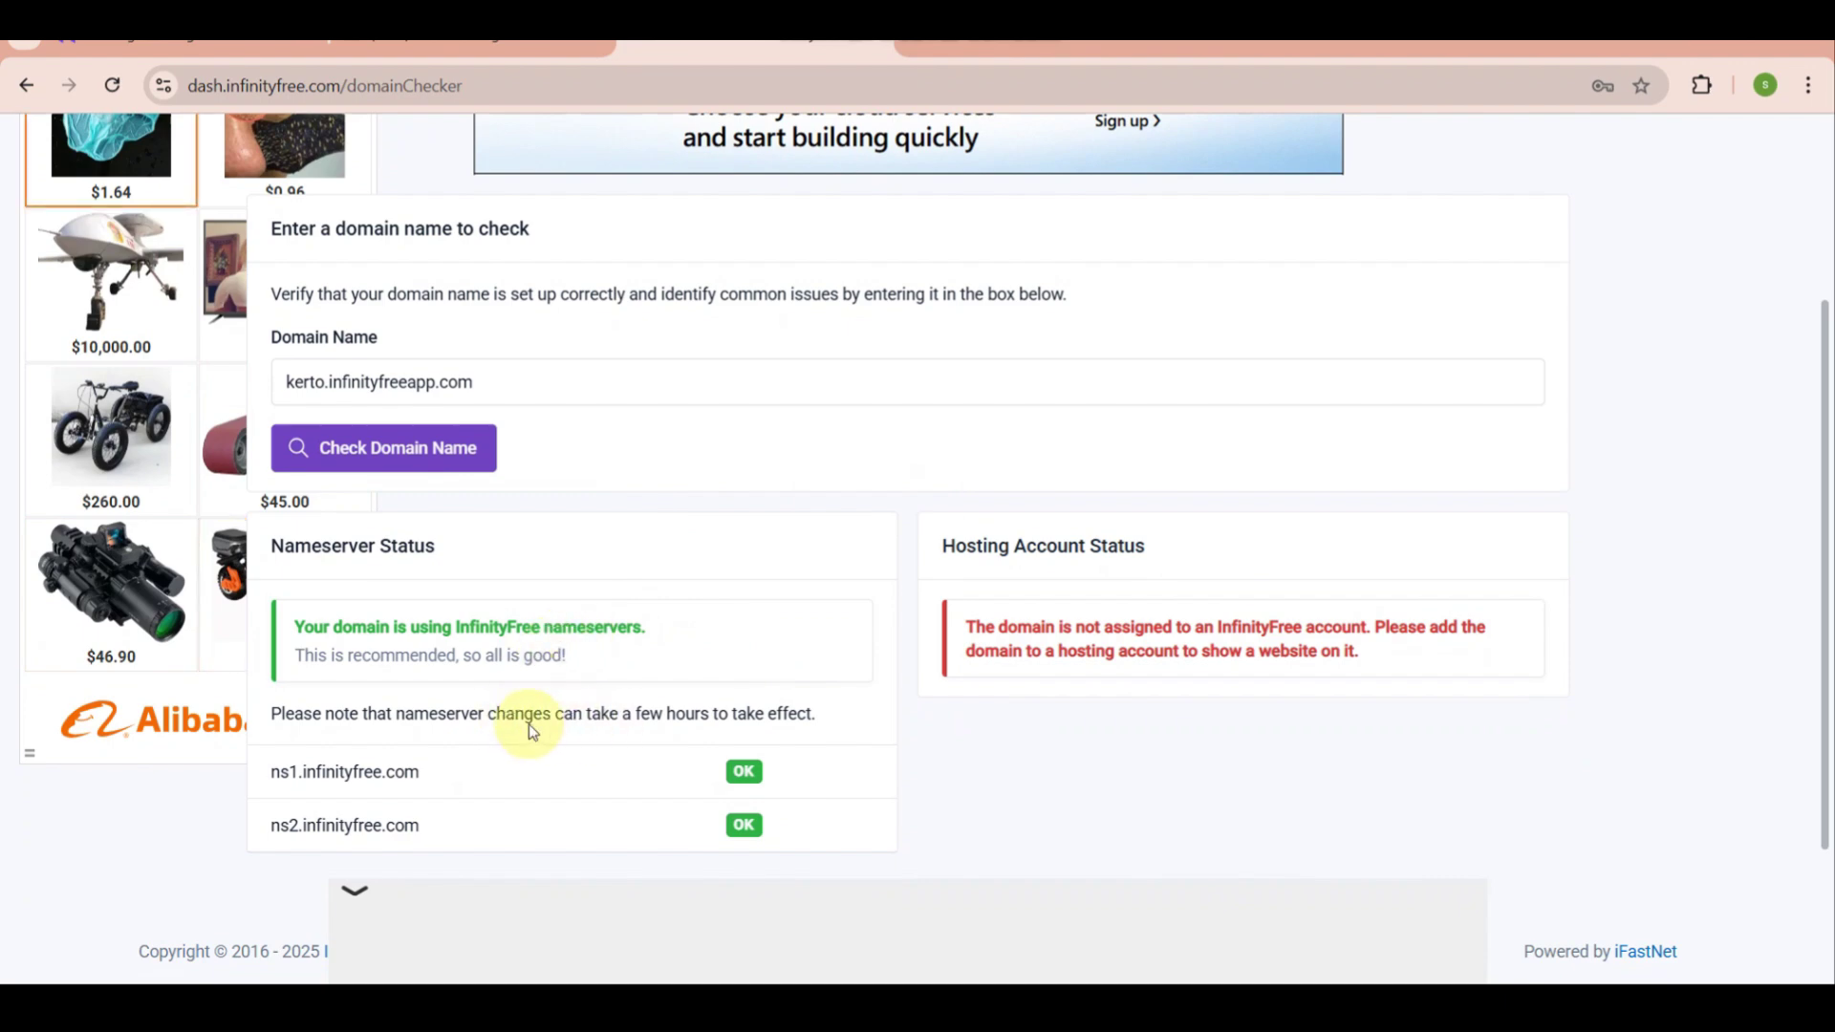
pyautogui.scroll(-1, 508, 727)
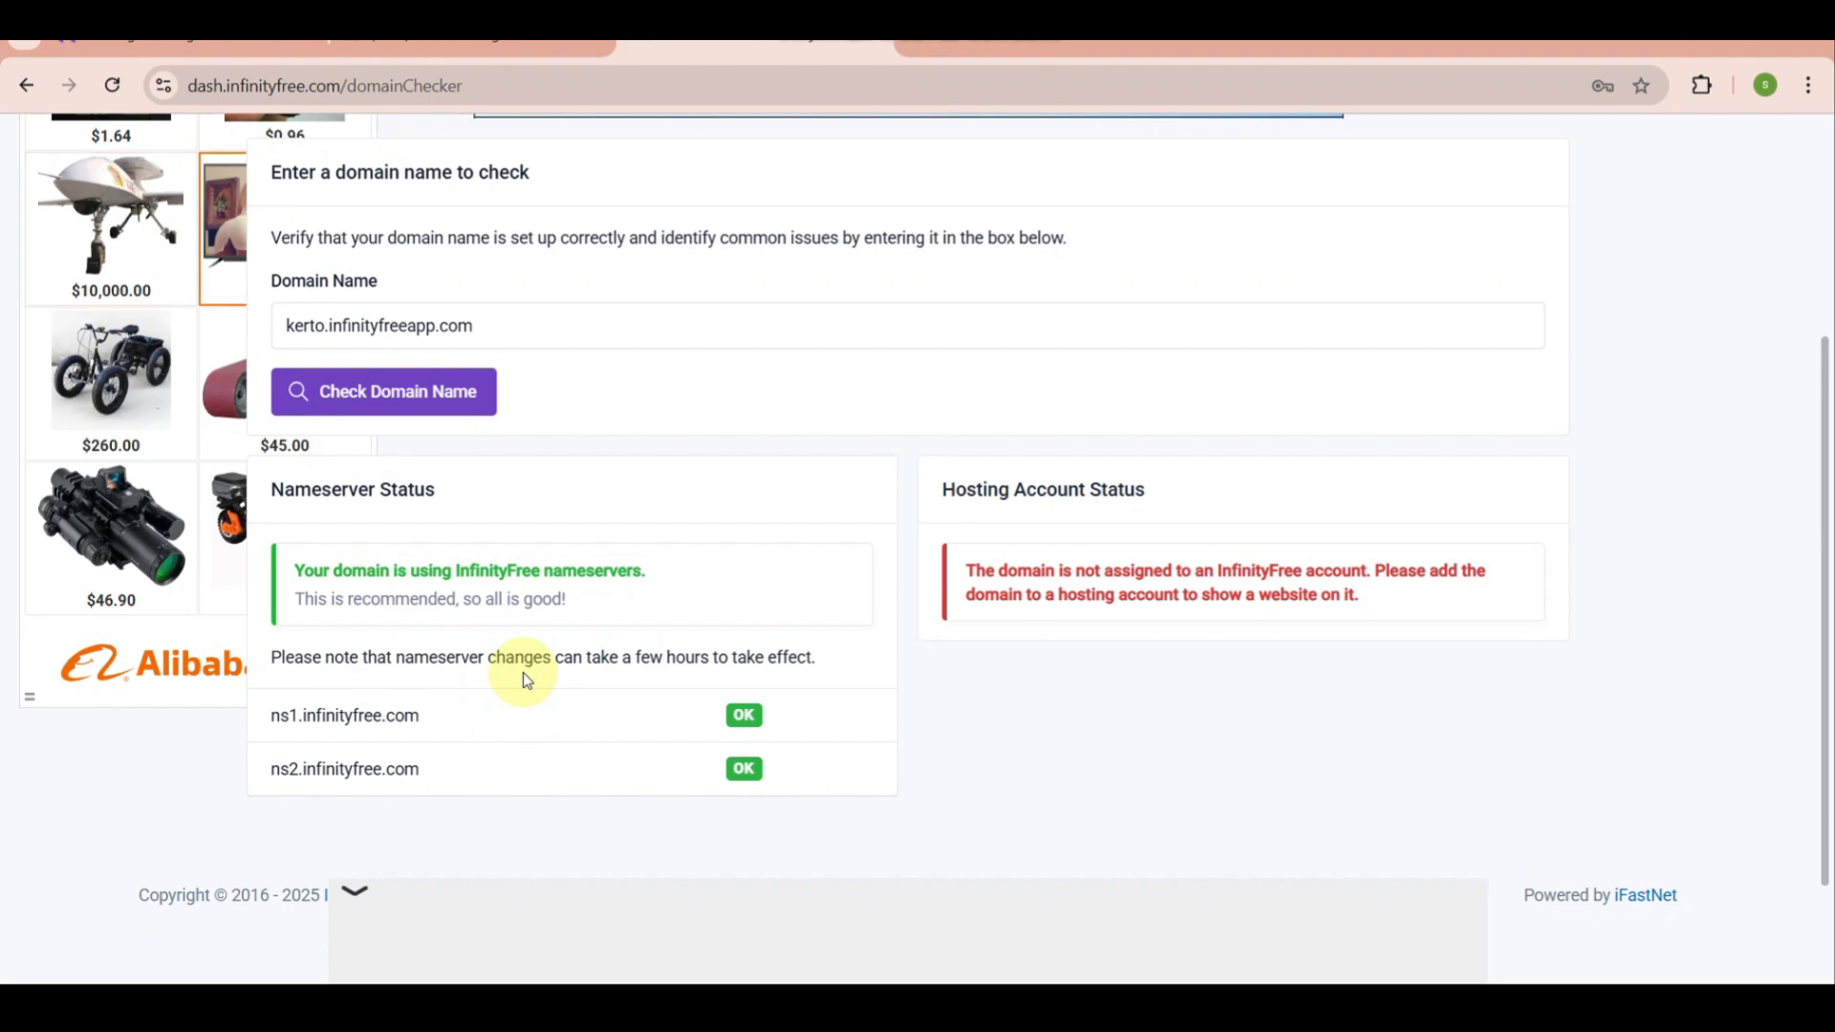
pyautogui.scroll(-1, 523, 673)
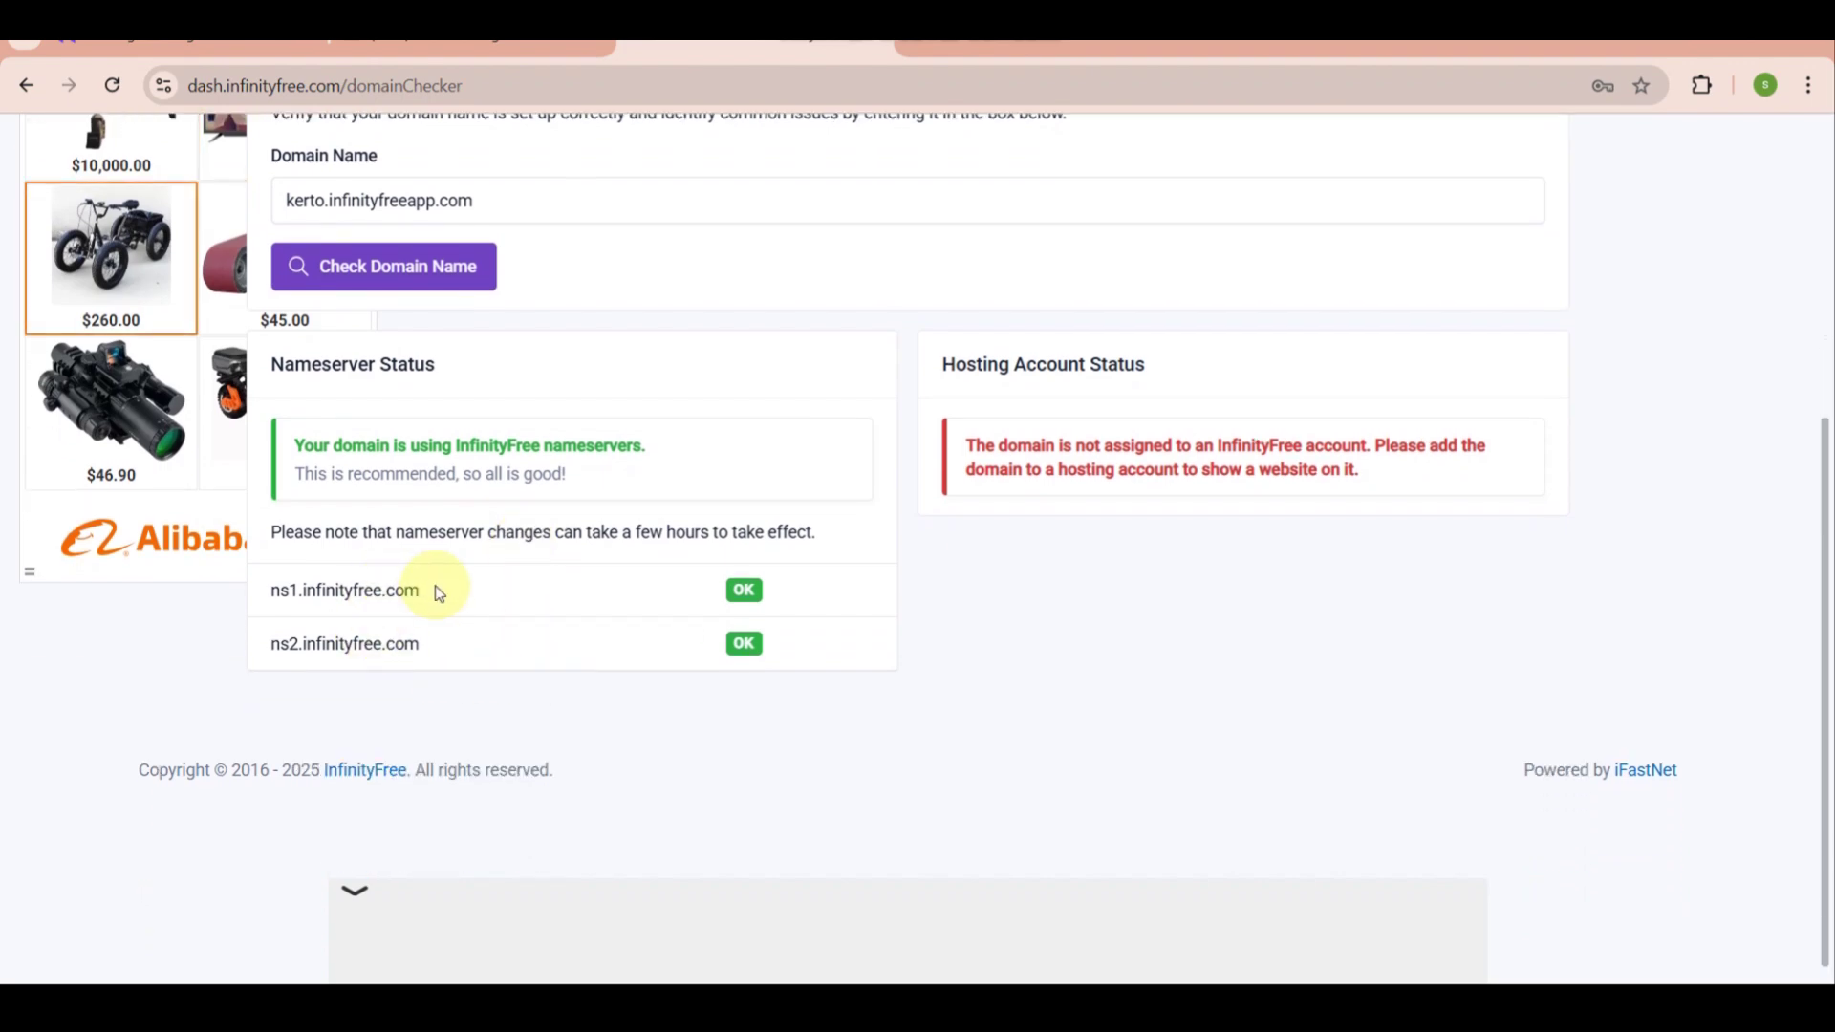
pyautogui.scroll(5, 438, 593)
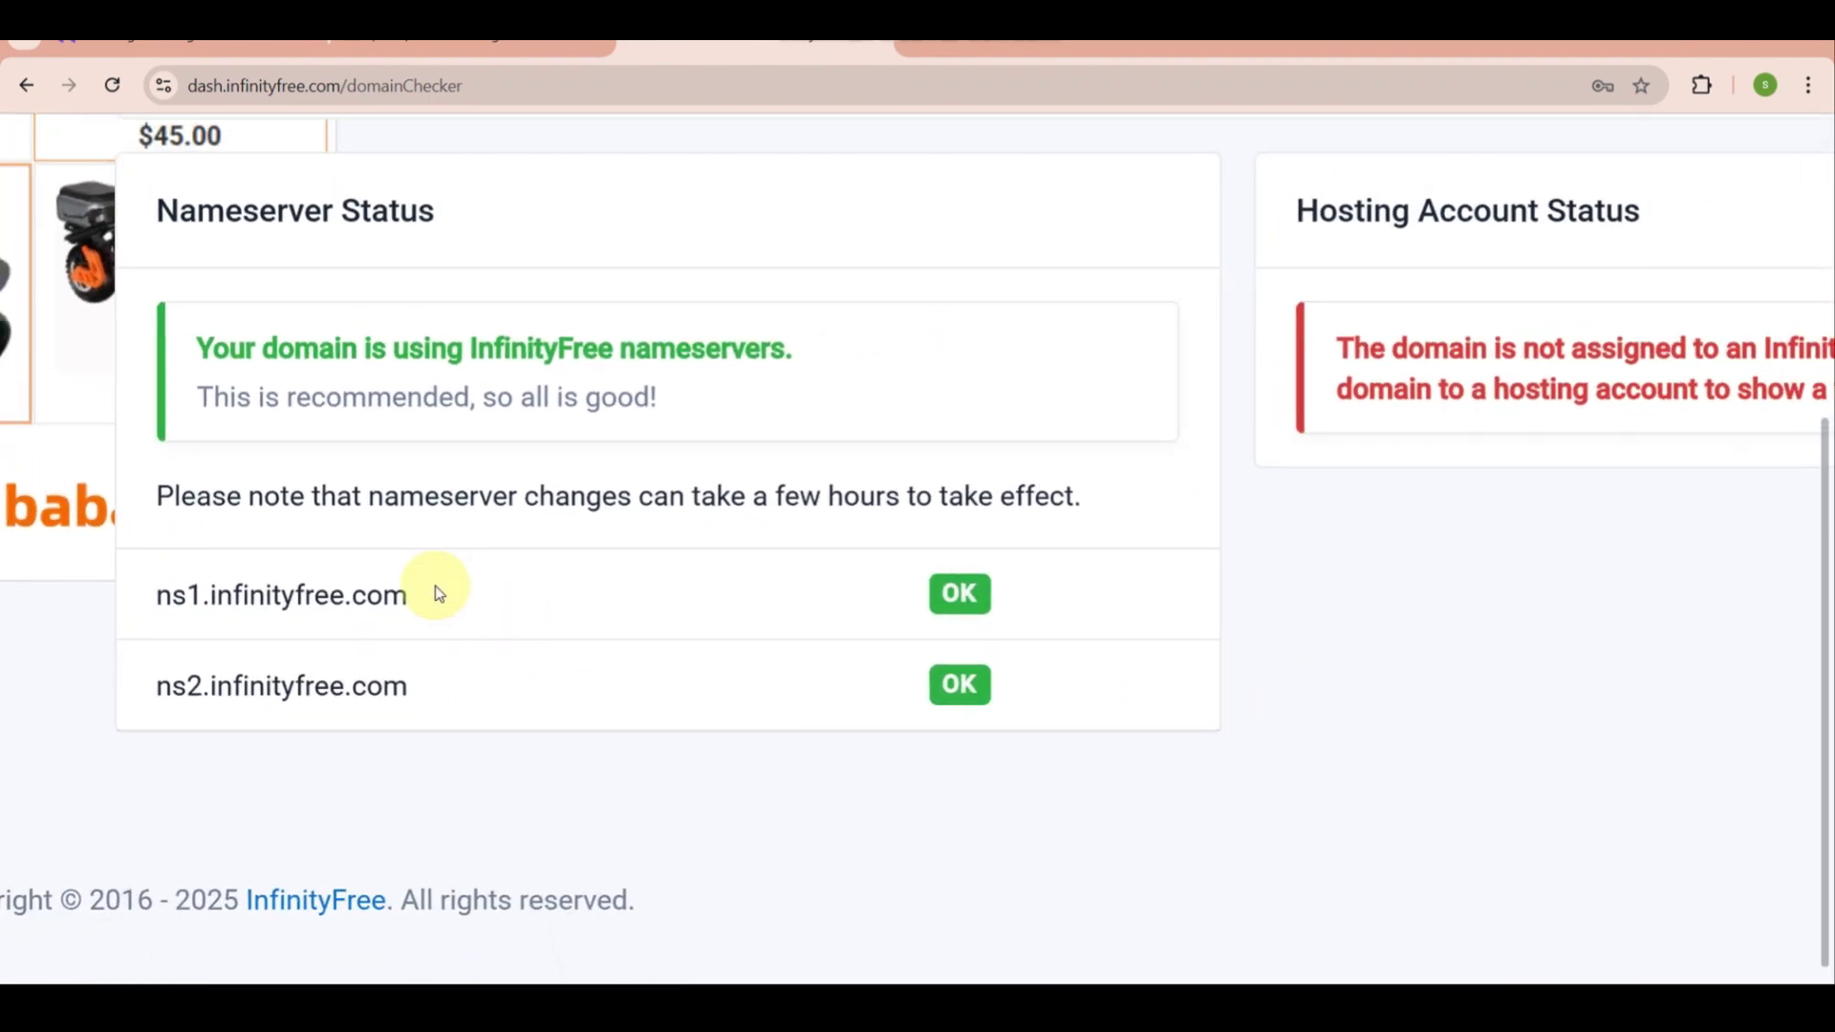
pyautogui.scroll(-1, 439, 592)
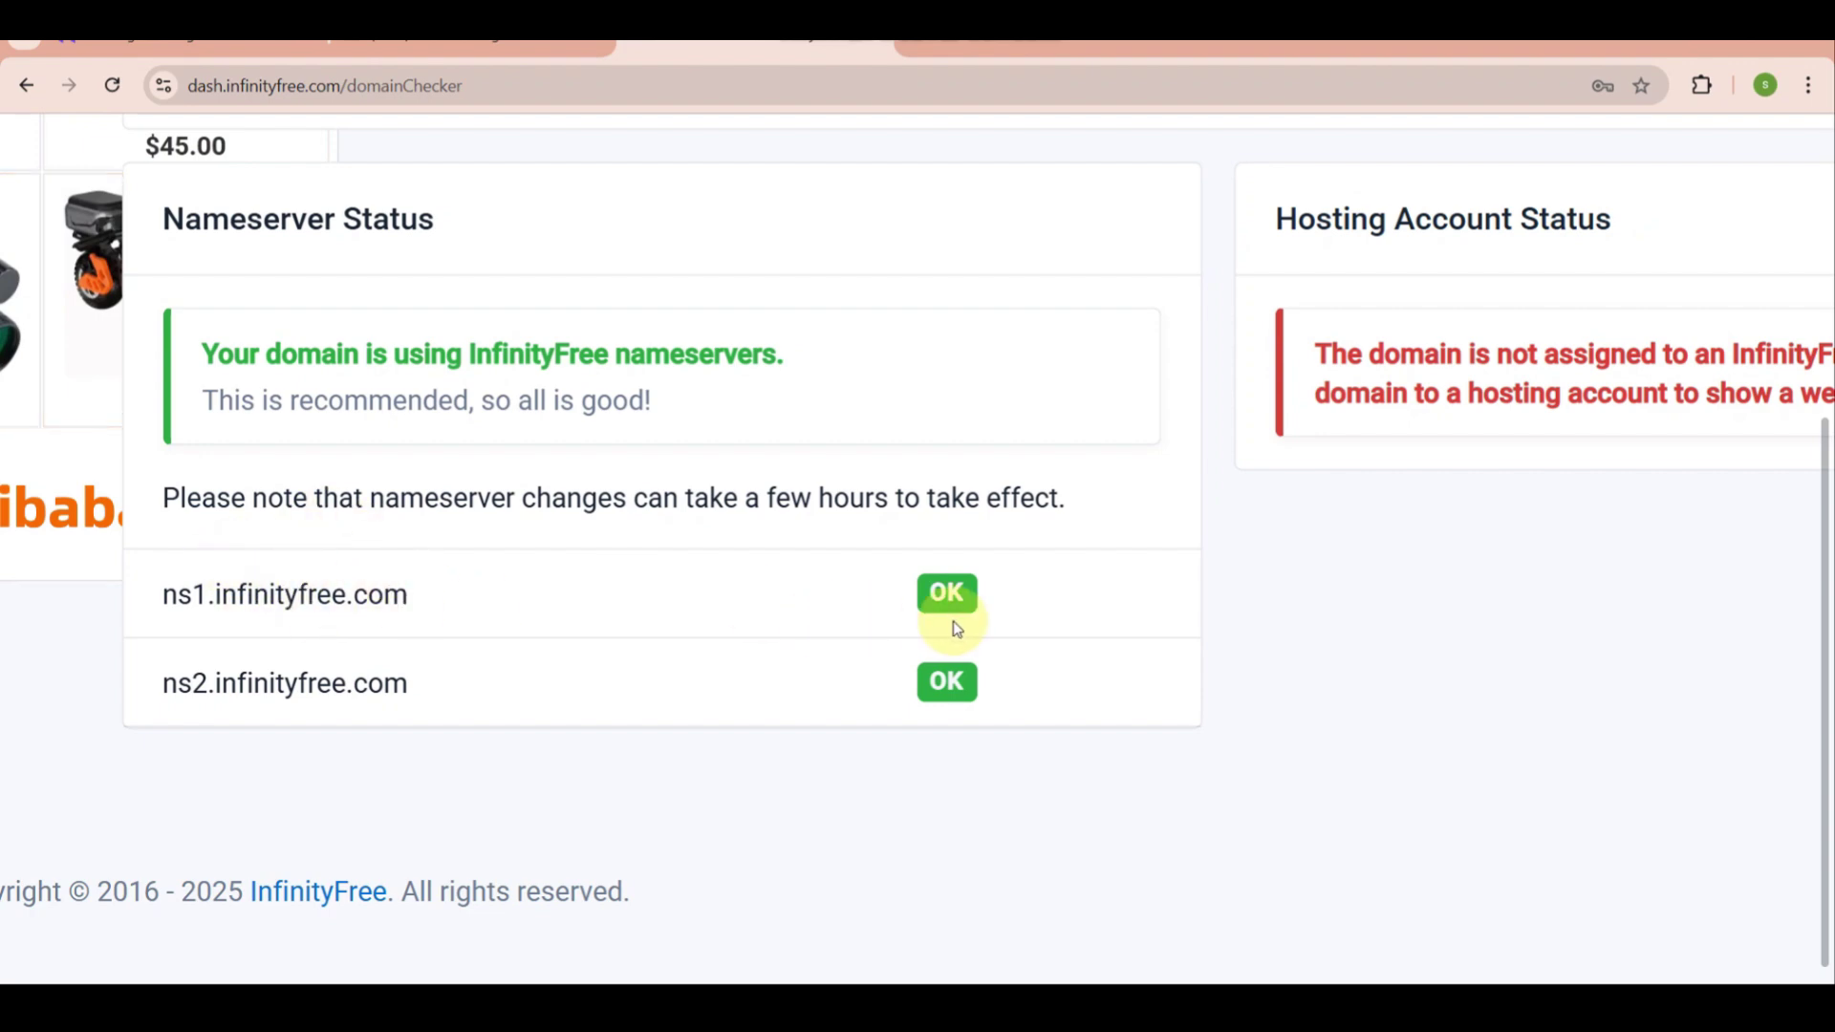
pyautogui.tripleClick(319, 602)
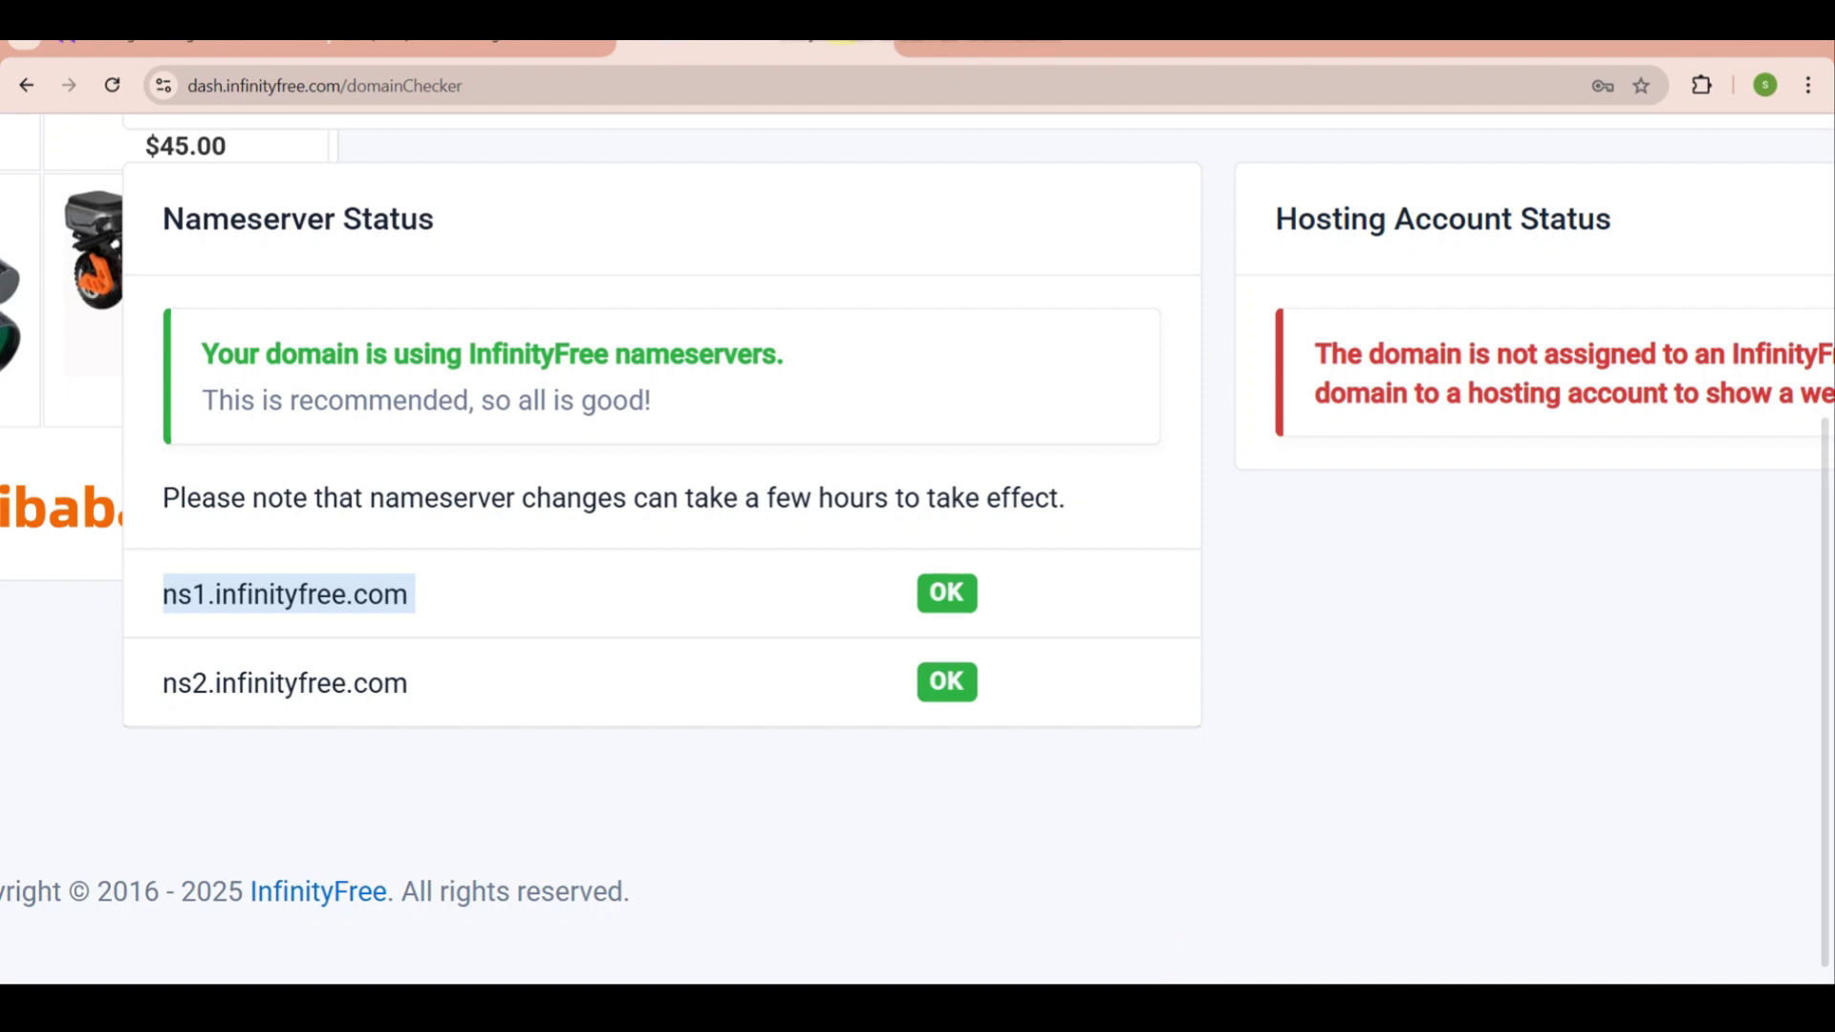
# Step: Switch to a new browser tab and open wordpress.com
pyautogui.click(938, 44)
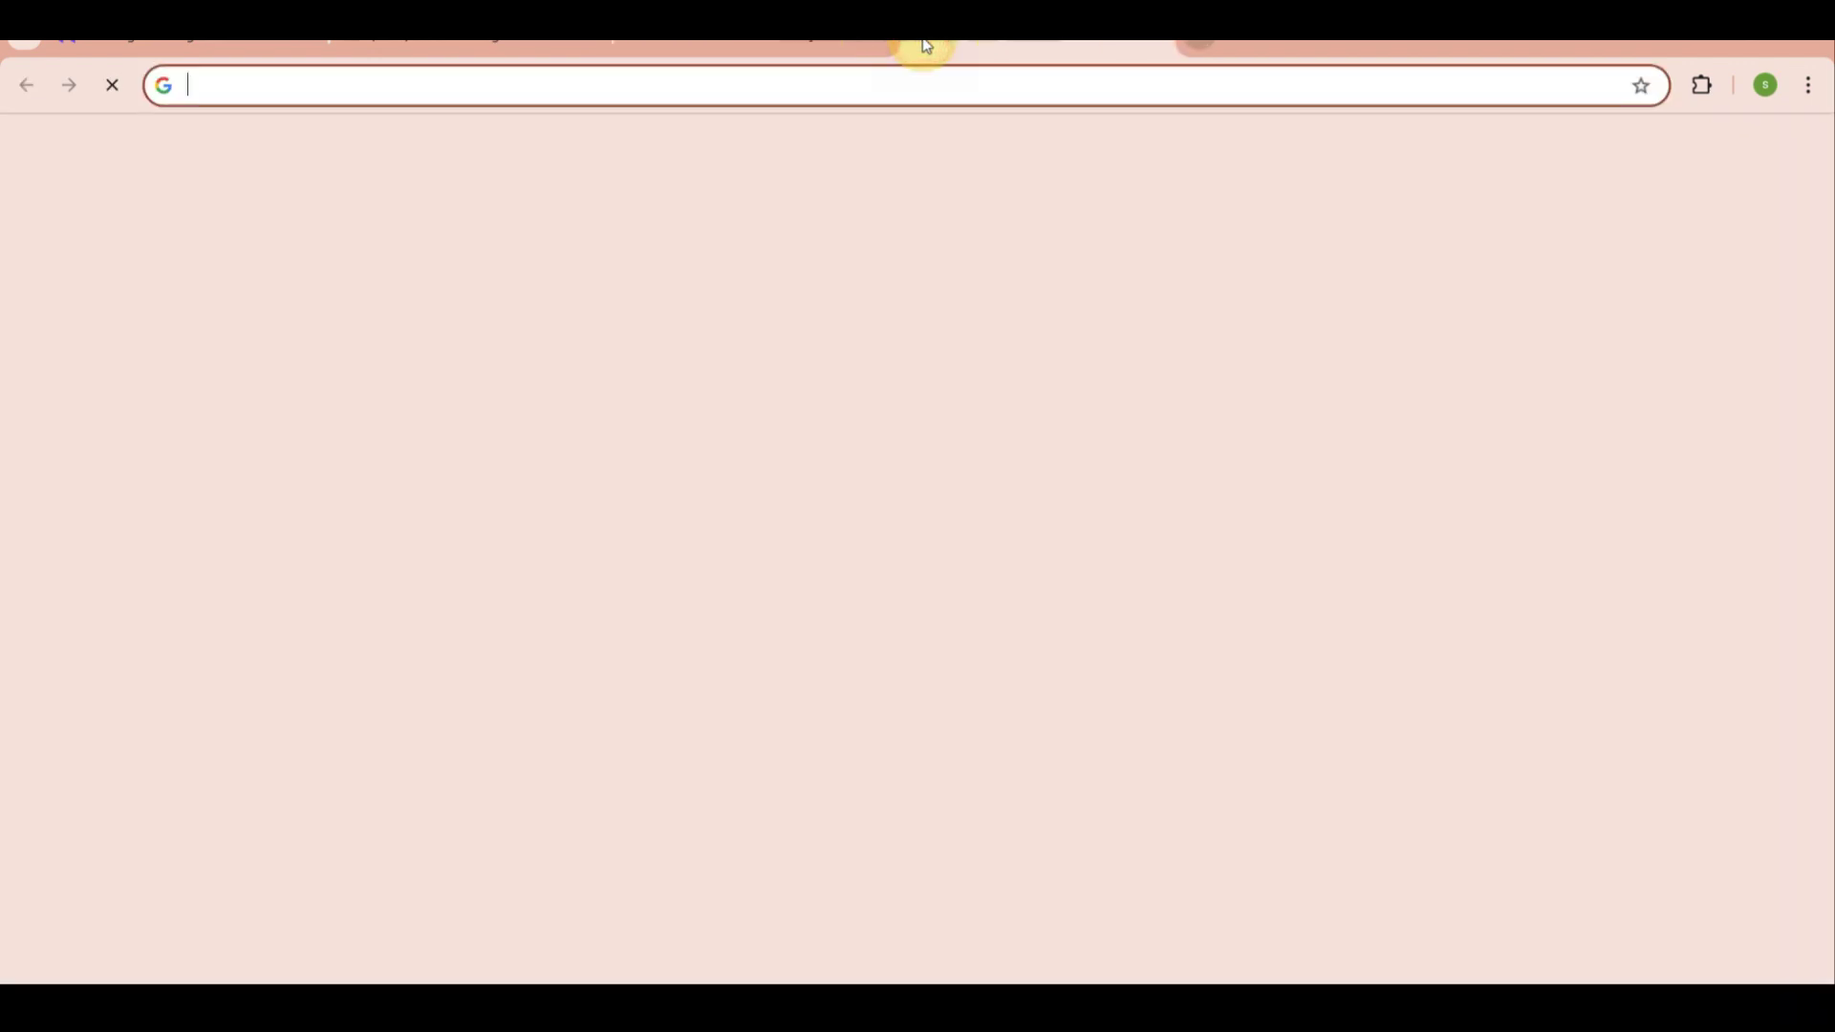
pyautogui.write('word')
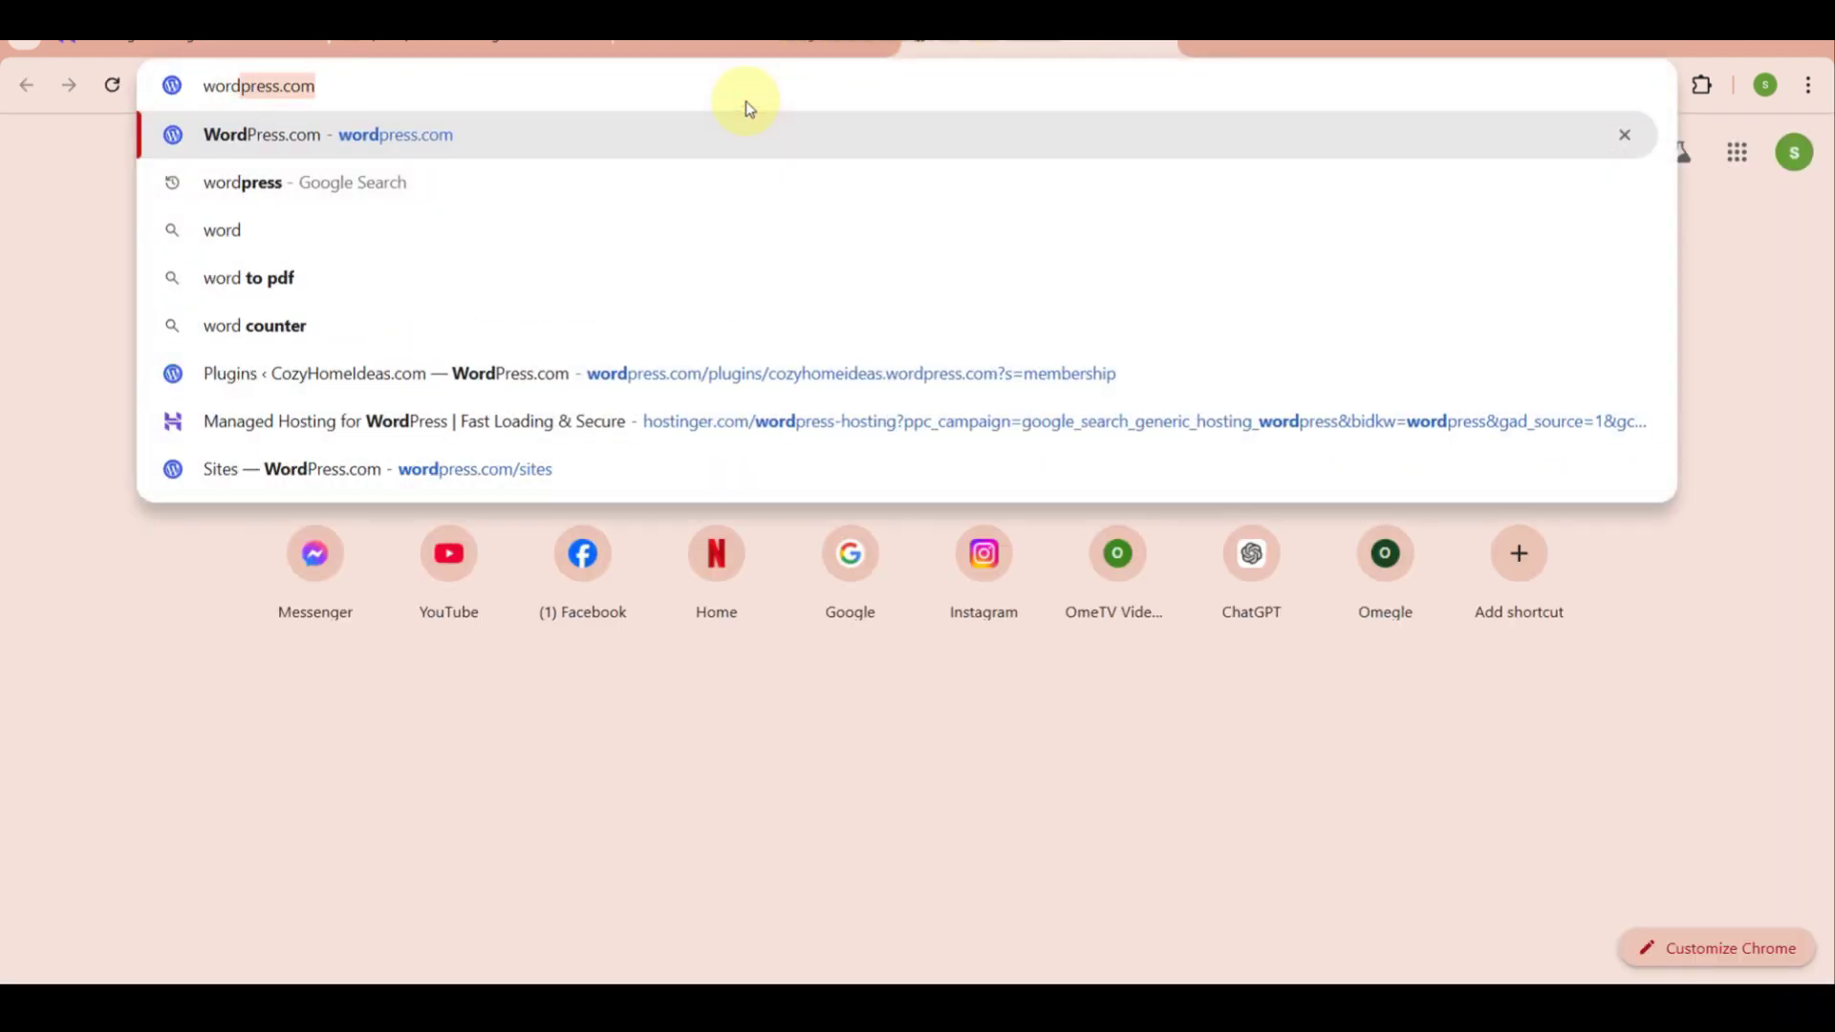
pyautogui.press('Return')
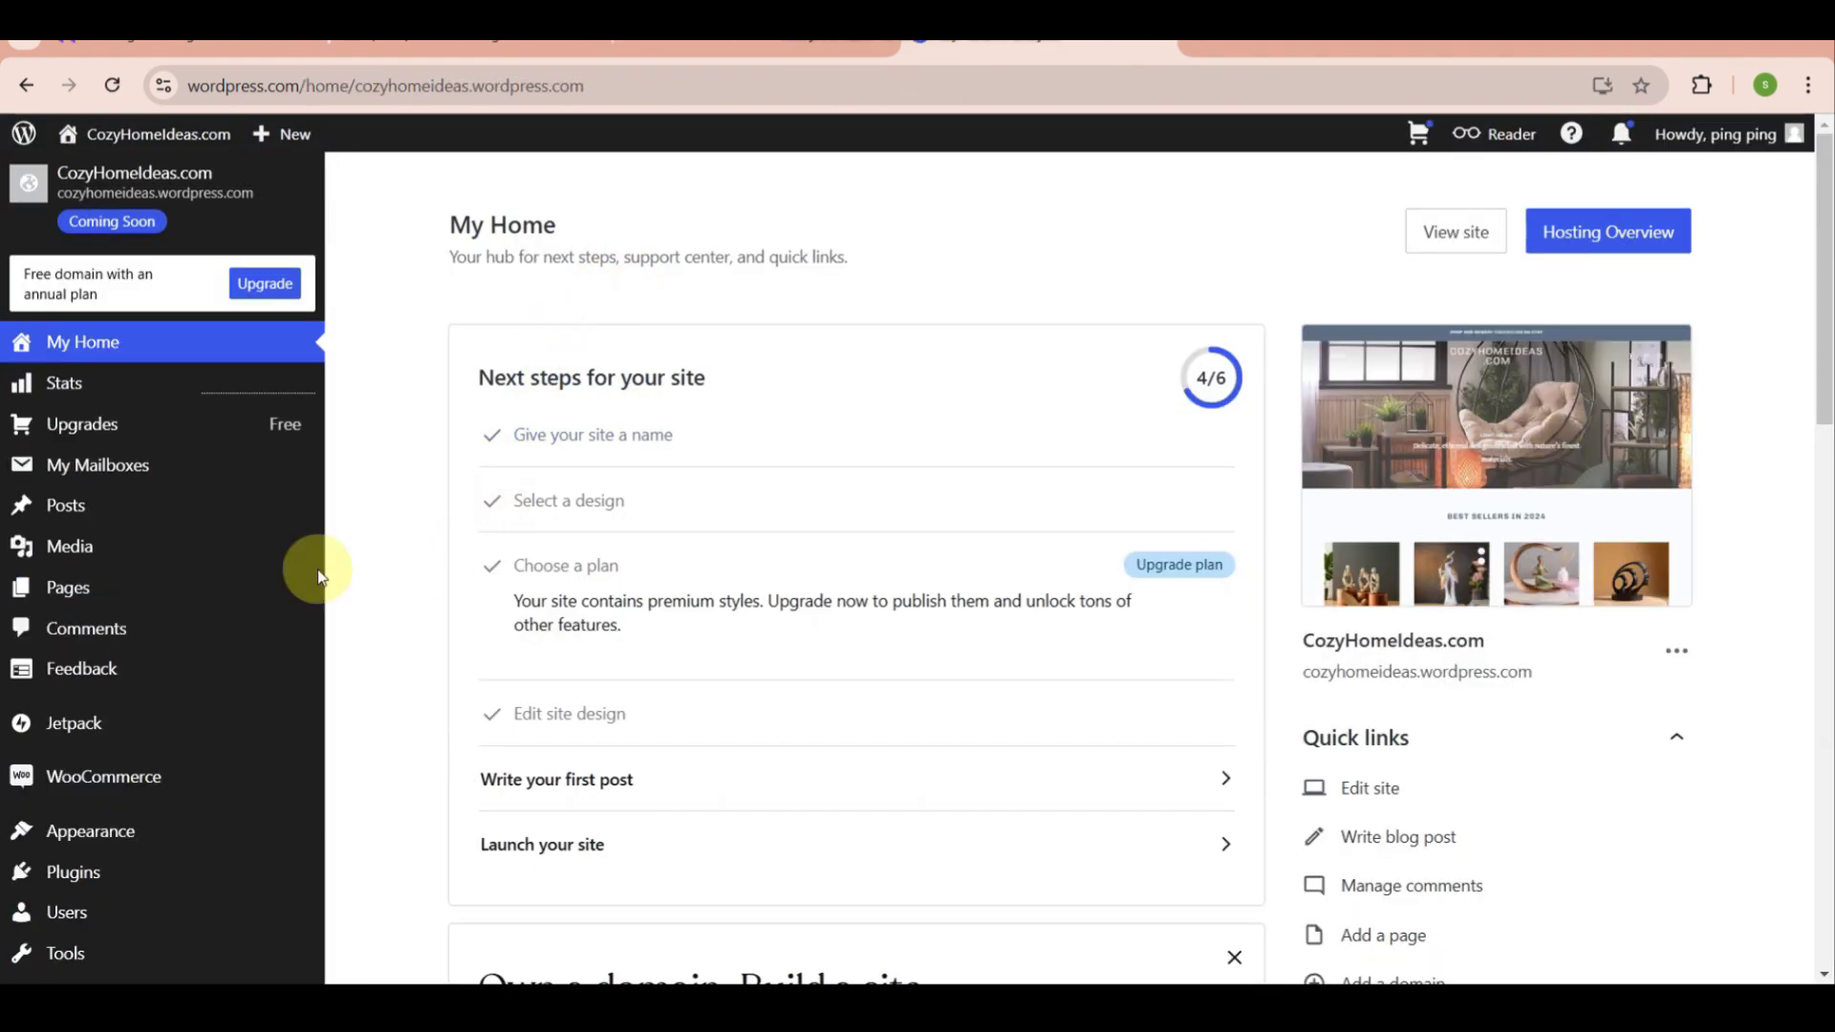
# Step: Open the Themes page of the CozyHomeIdeas.com site and look over the recommended themes
pyautogui.scroll(-2, 176, 593)
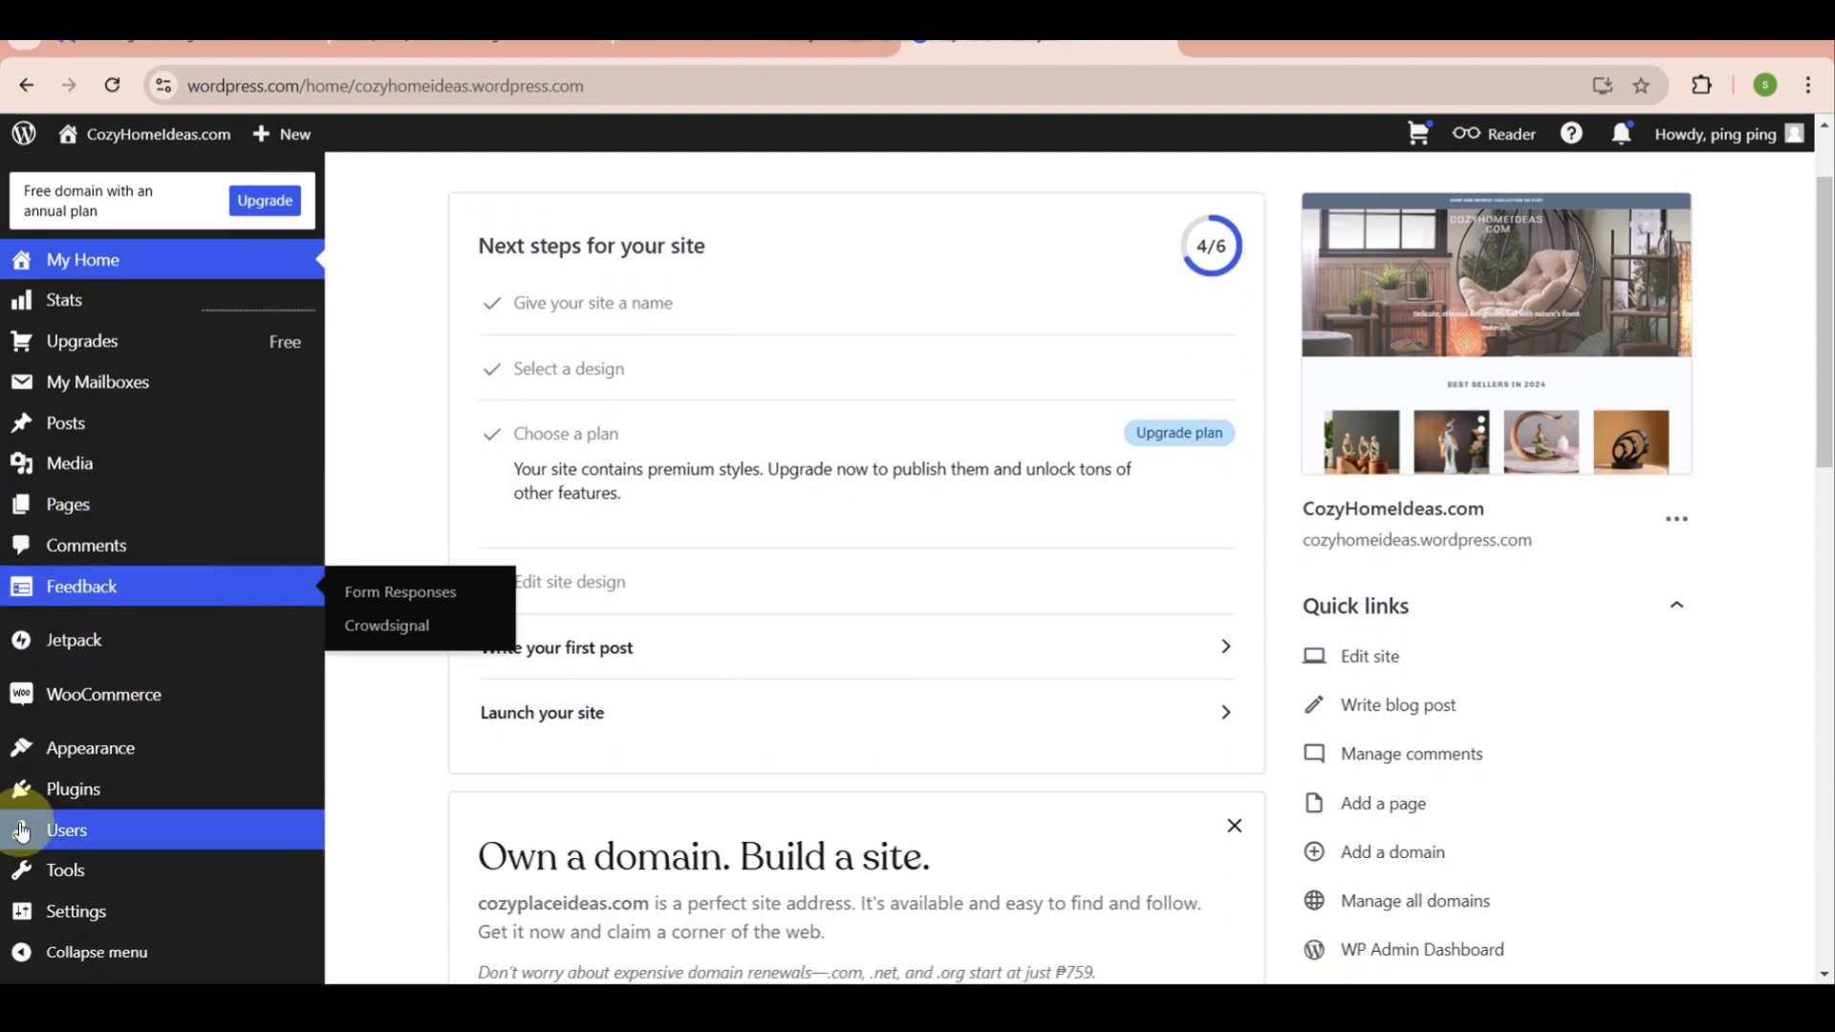
pyautogui.moveTo(76, 750)
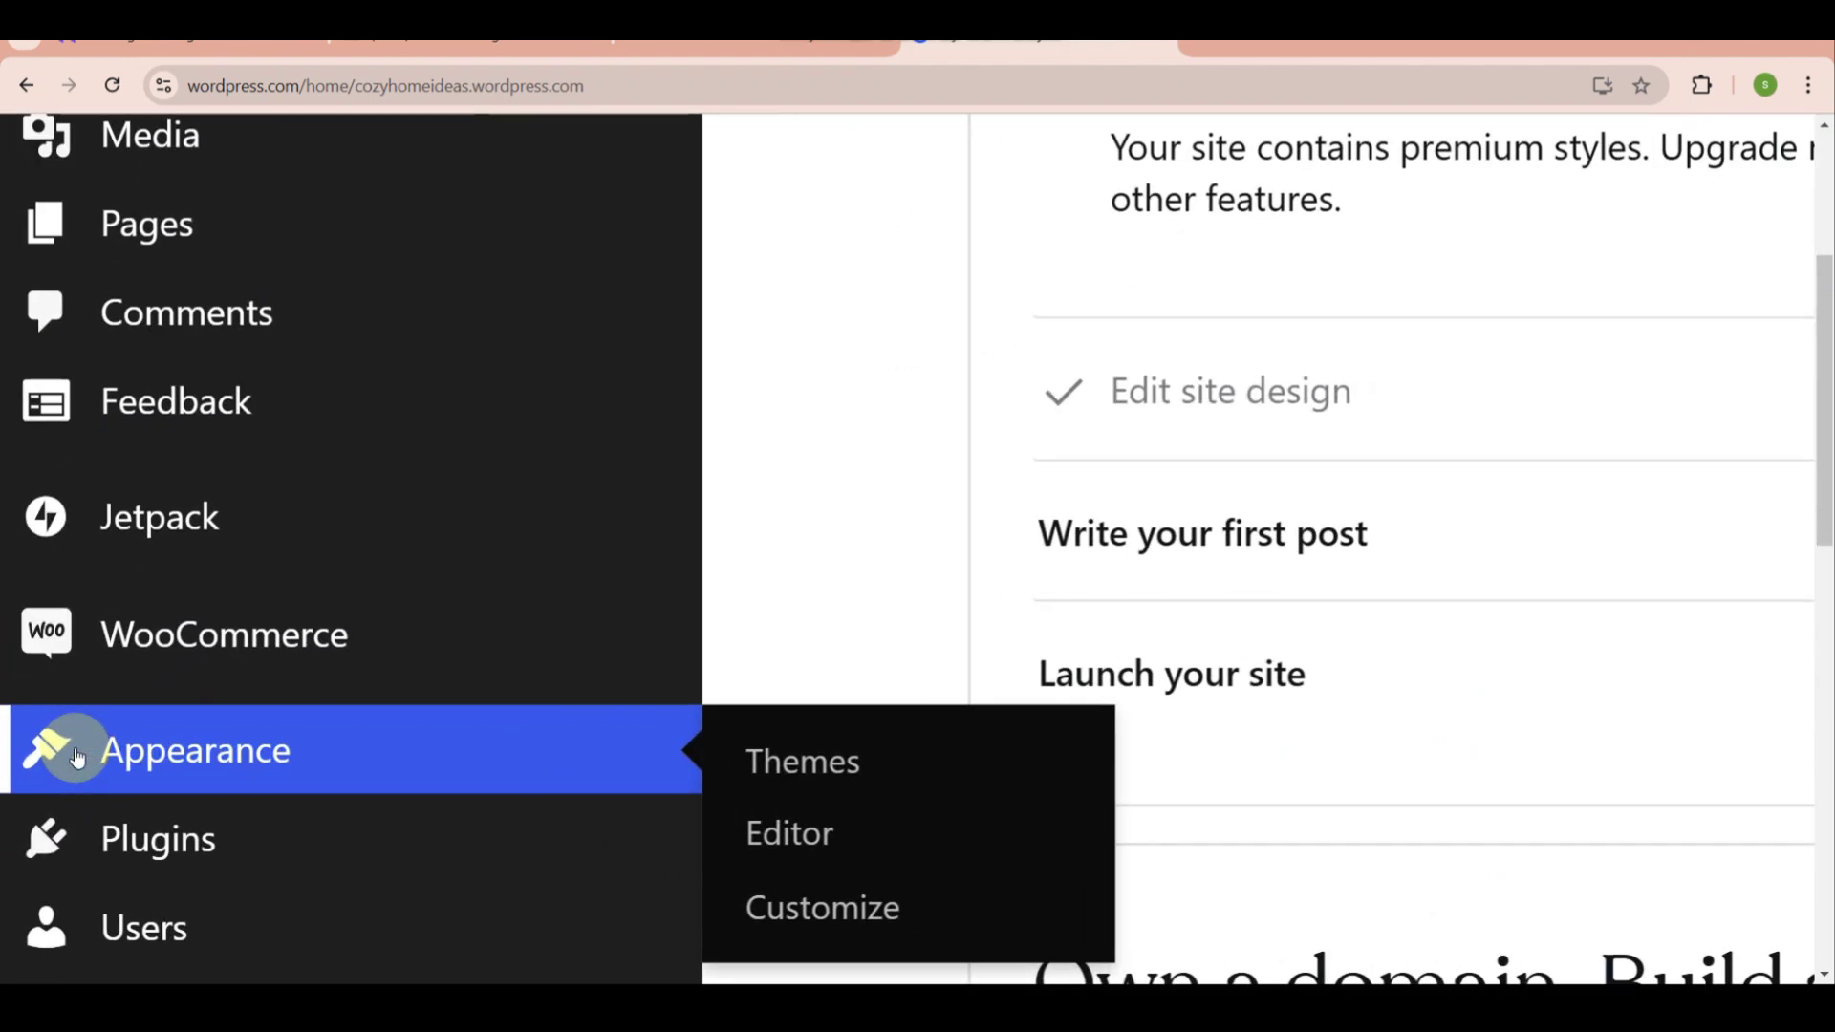
pyautogui.click(757, 765)
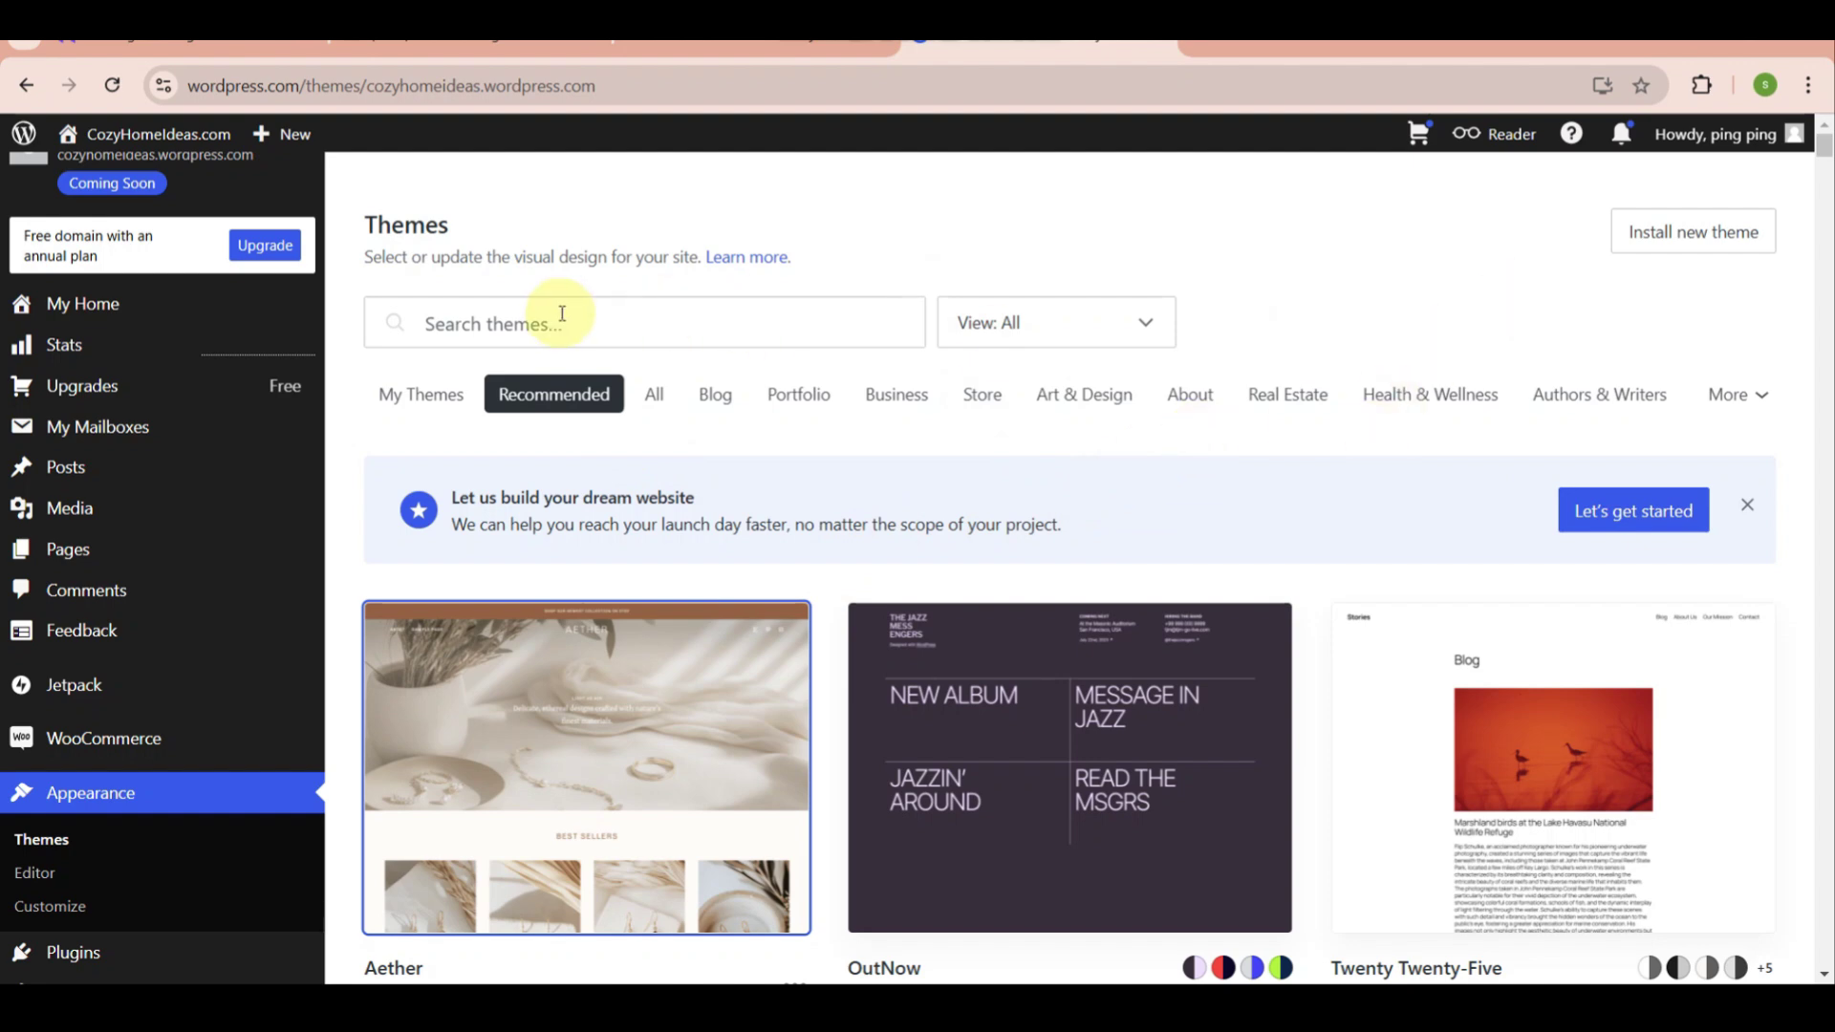
pyautogui.scroll(-4, 560, 313)
pyautogui.scroll(5, 560, 313)
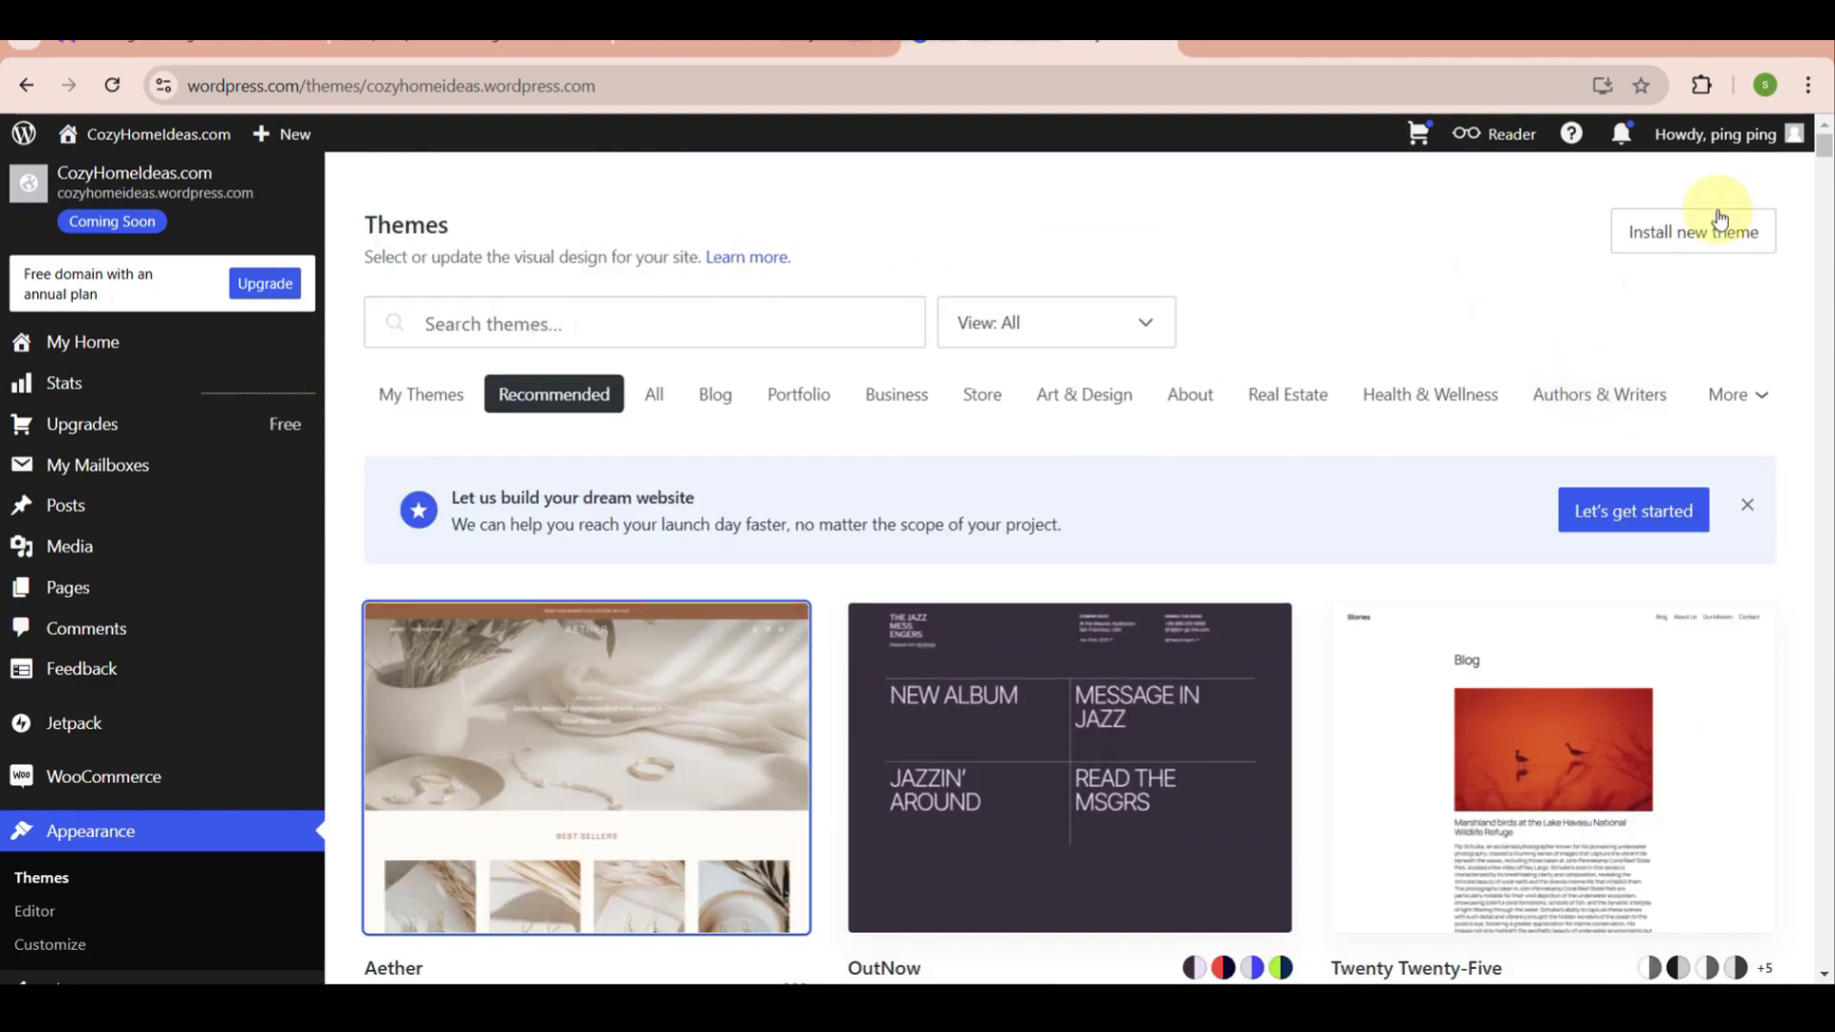
# Step: View the page for installing a new theme from a .zip file, and return to the theme list
pyautogui.click(1690, 236)
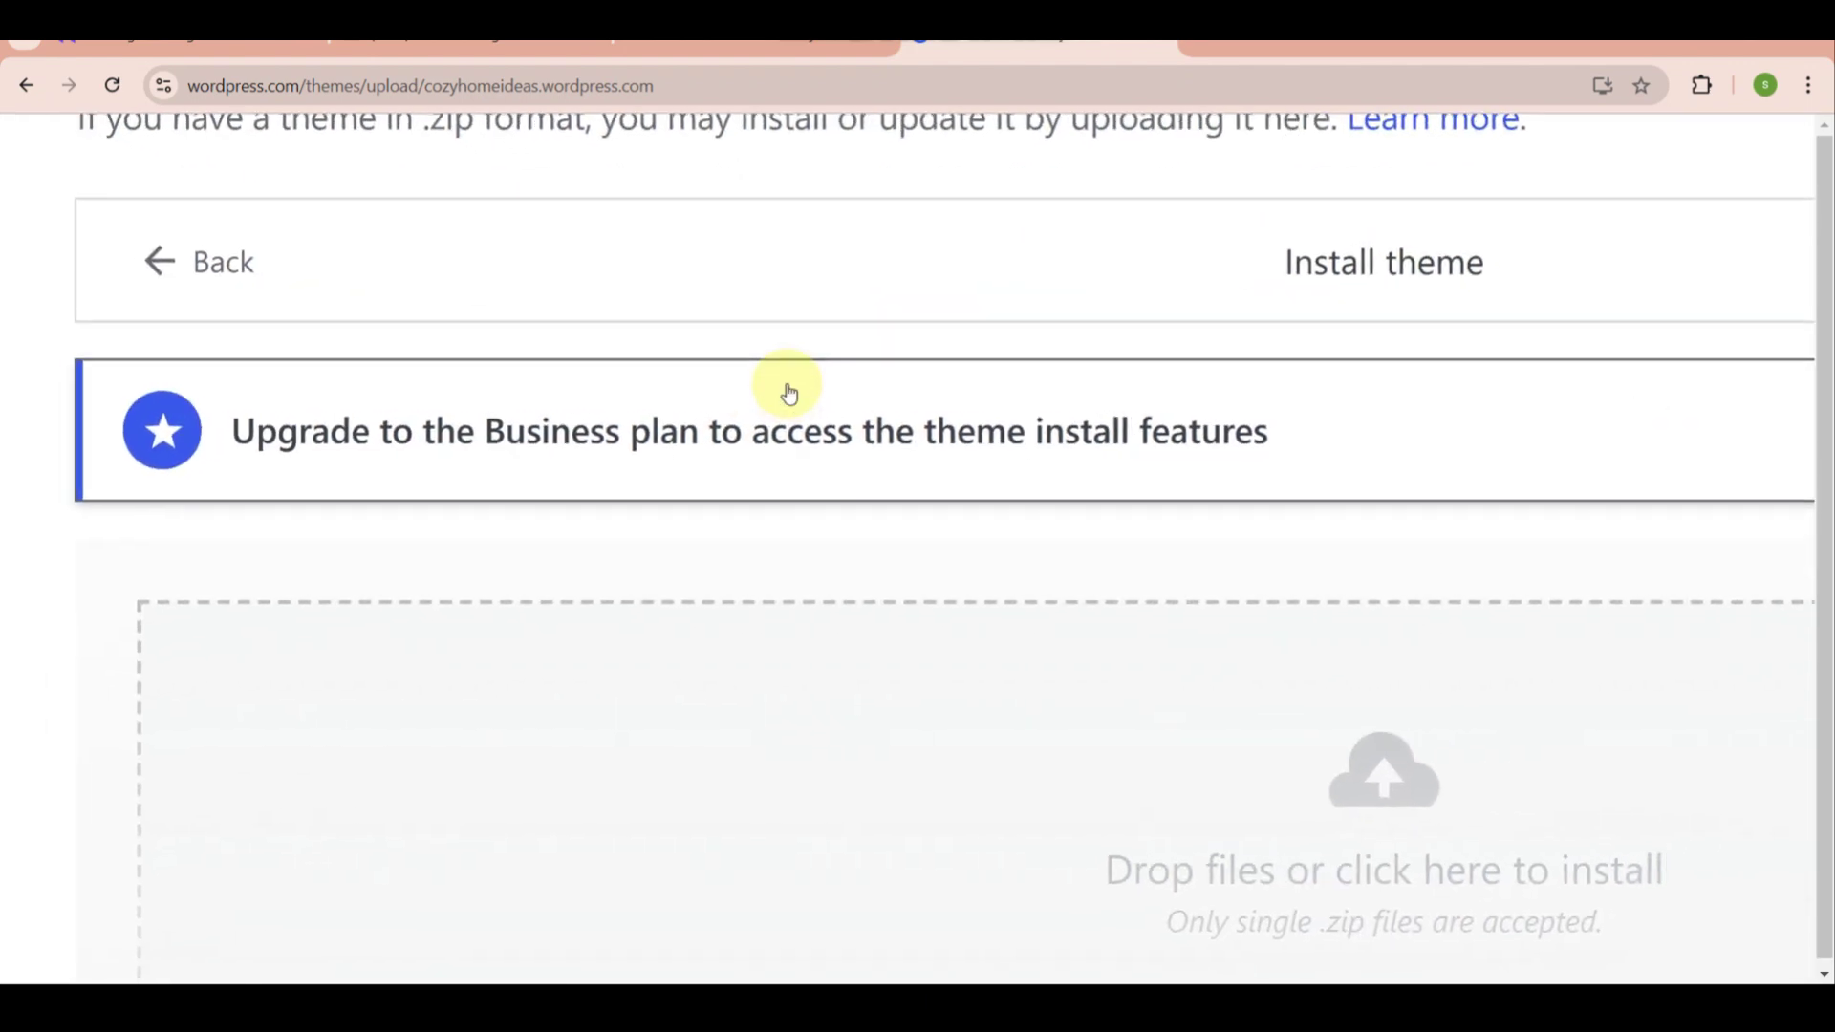
pyautogui.scroll(-2, 1019, 615)
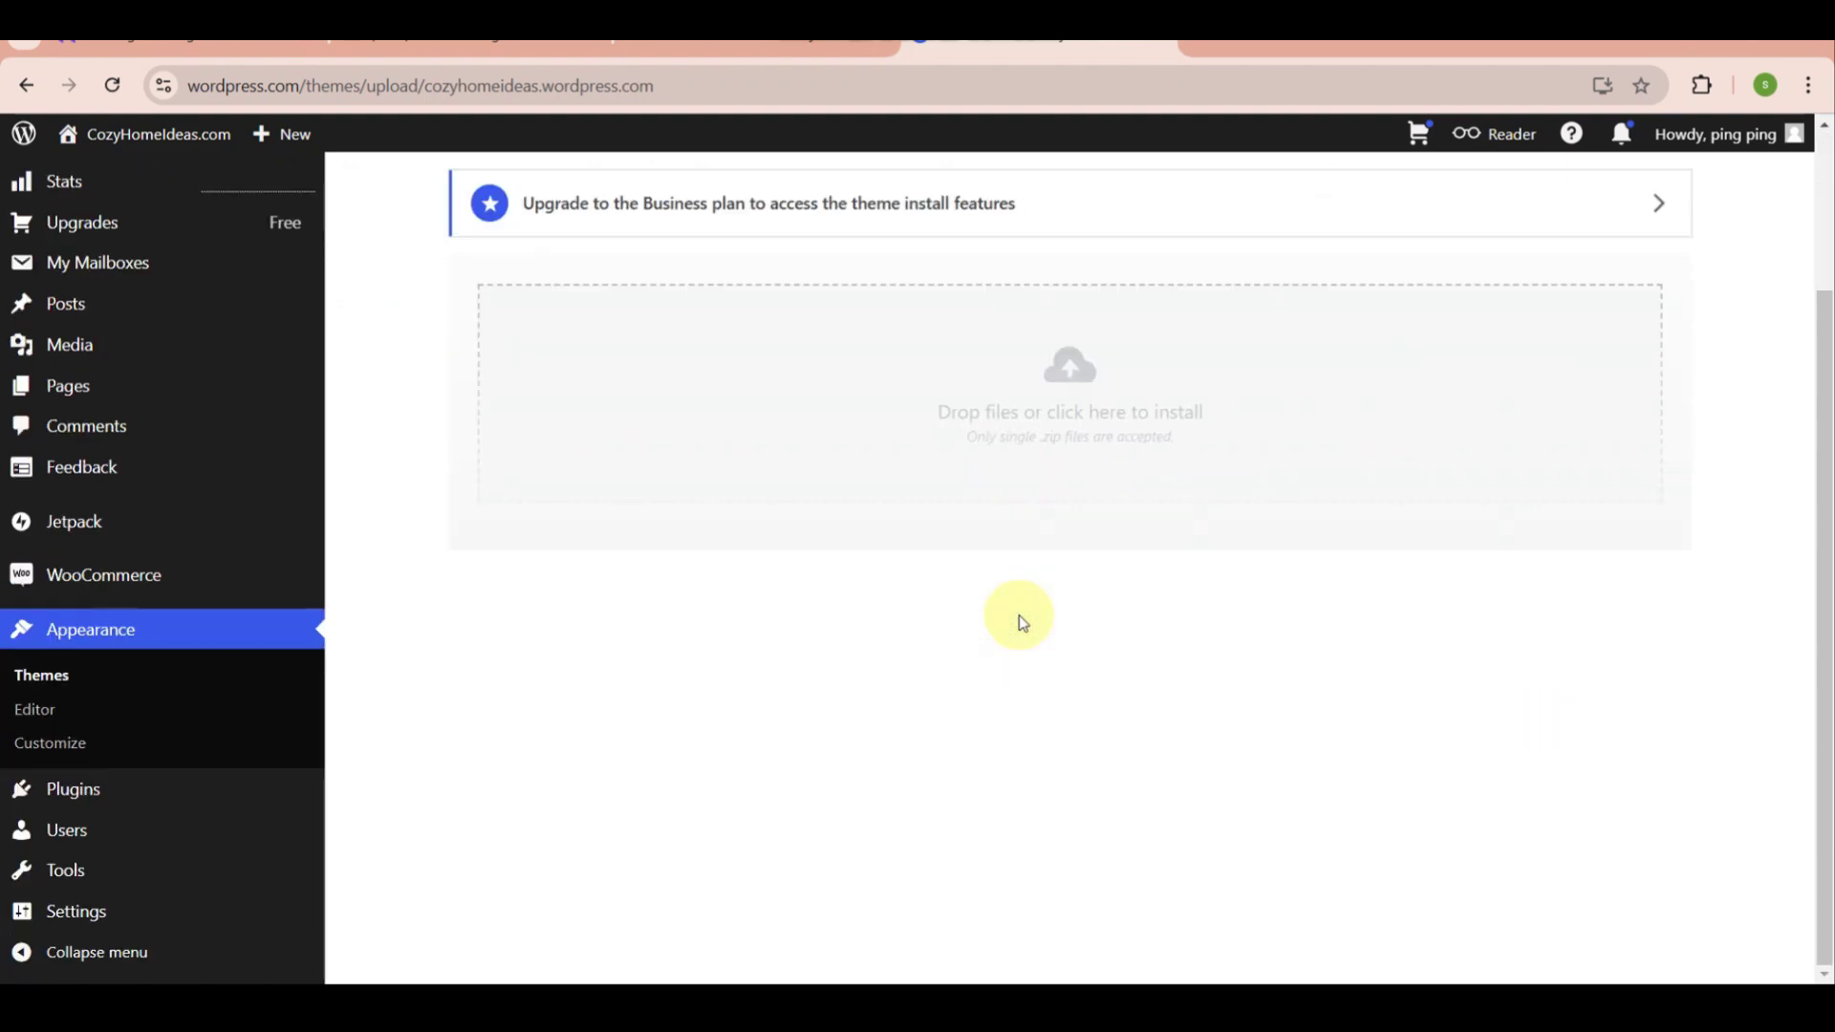
pyautogui.scroll(2, 1019, 615)
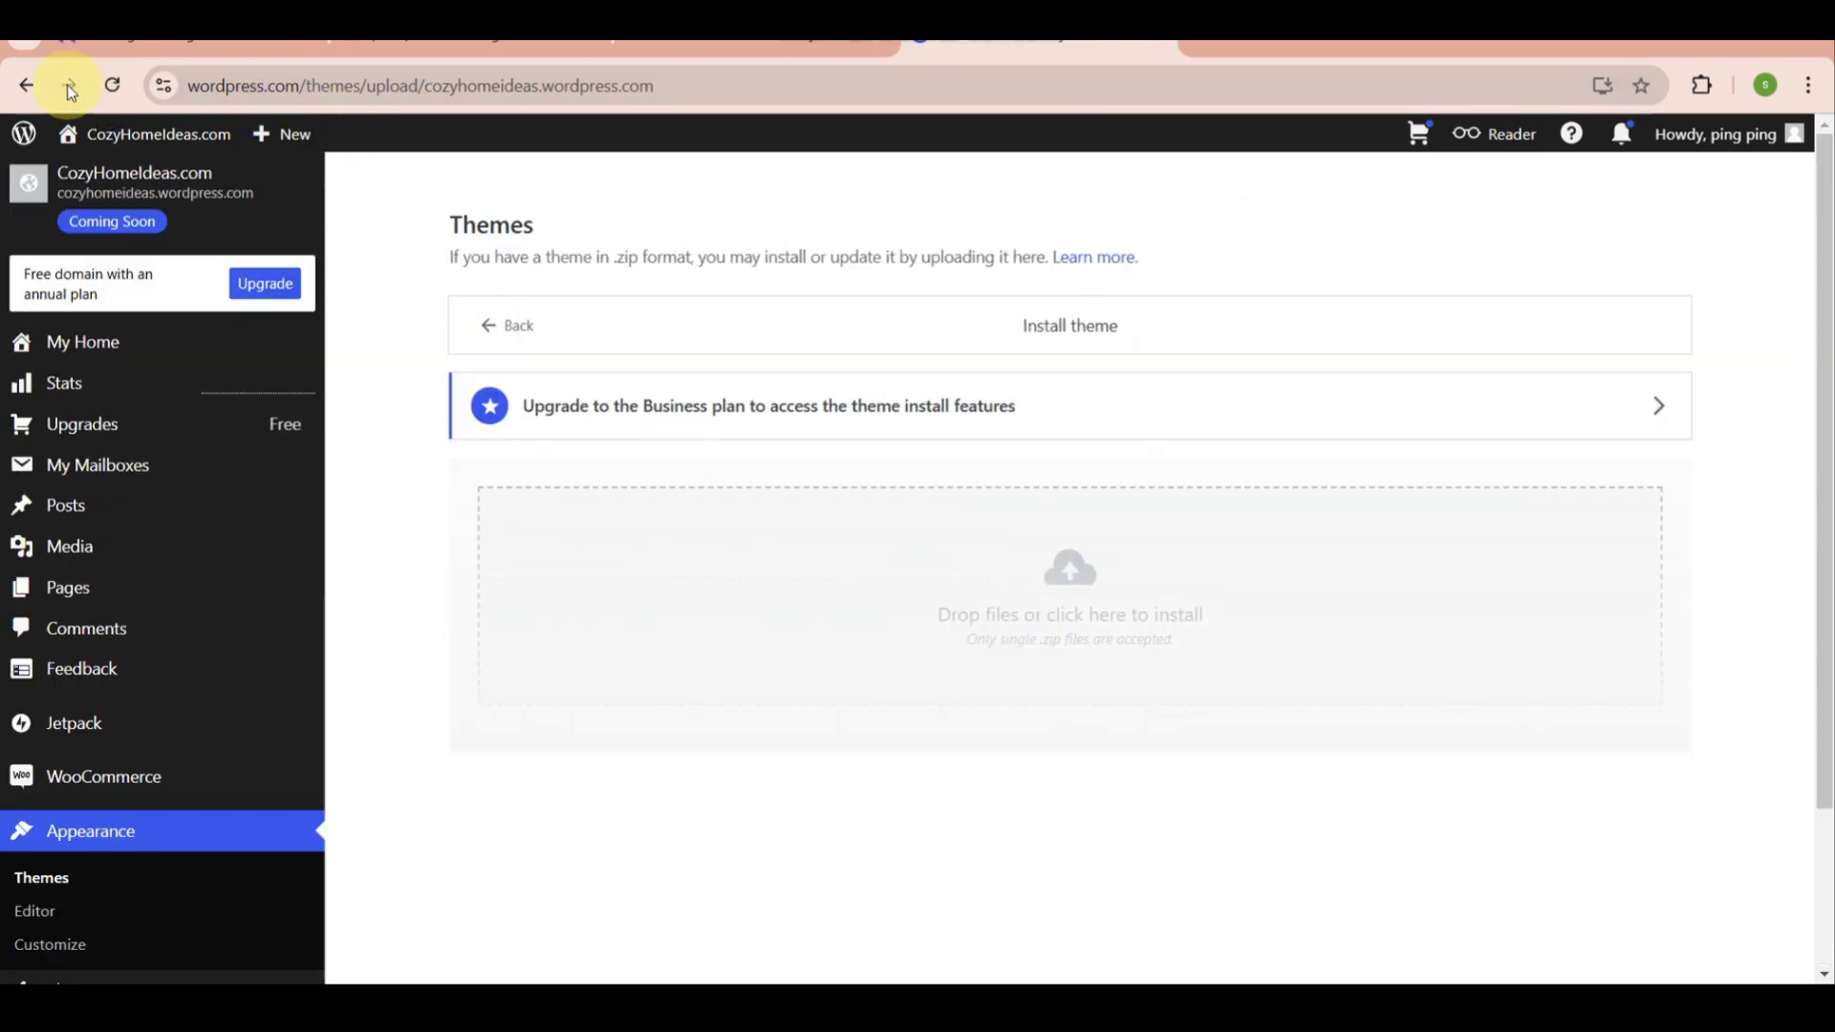
pyautogui.click(38, 85)
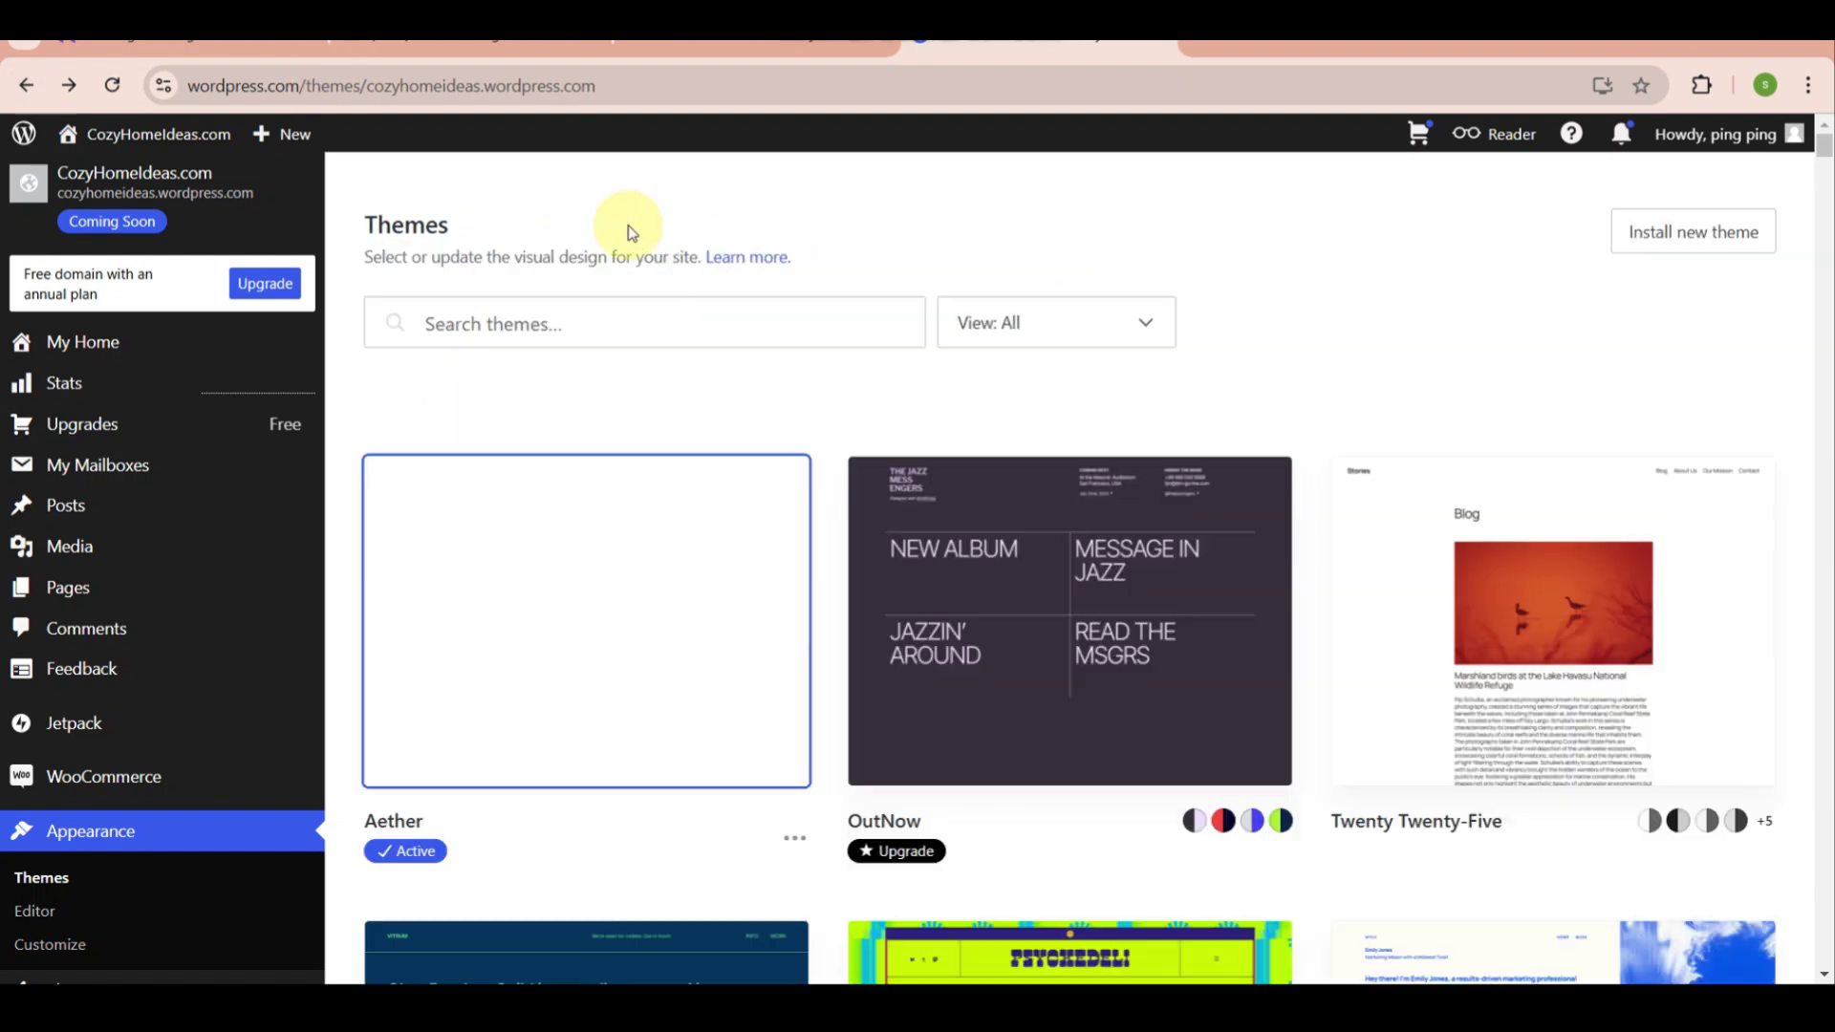
# Step: Search the themes for astra and look through the resulting themes
pyautogui.click(563, 336)
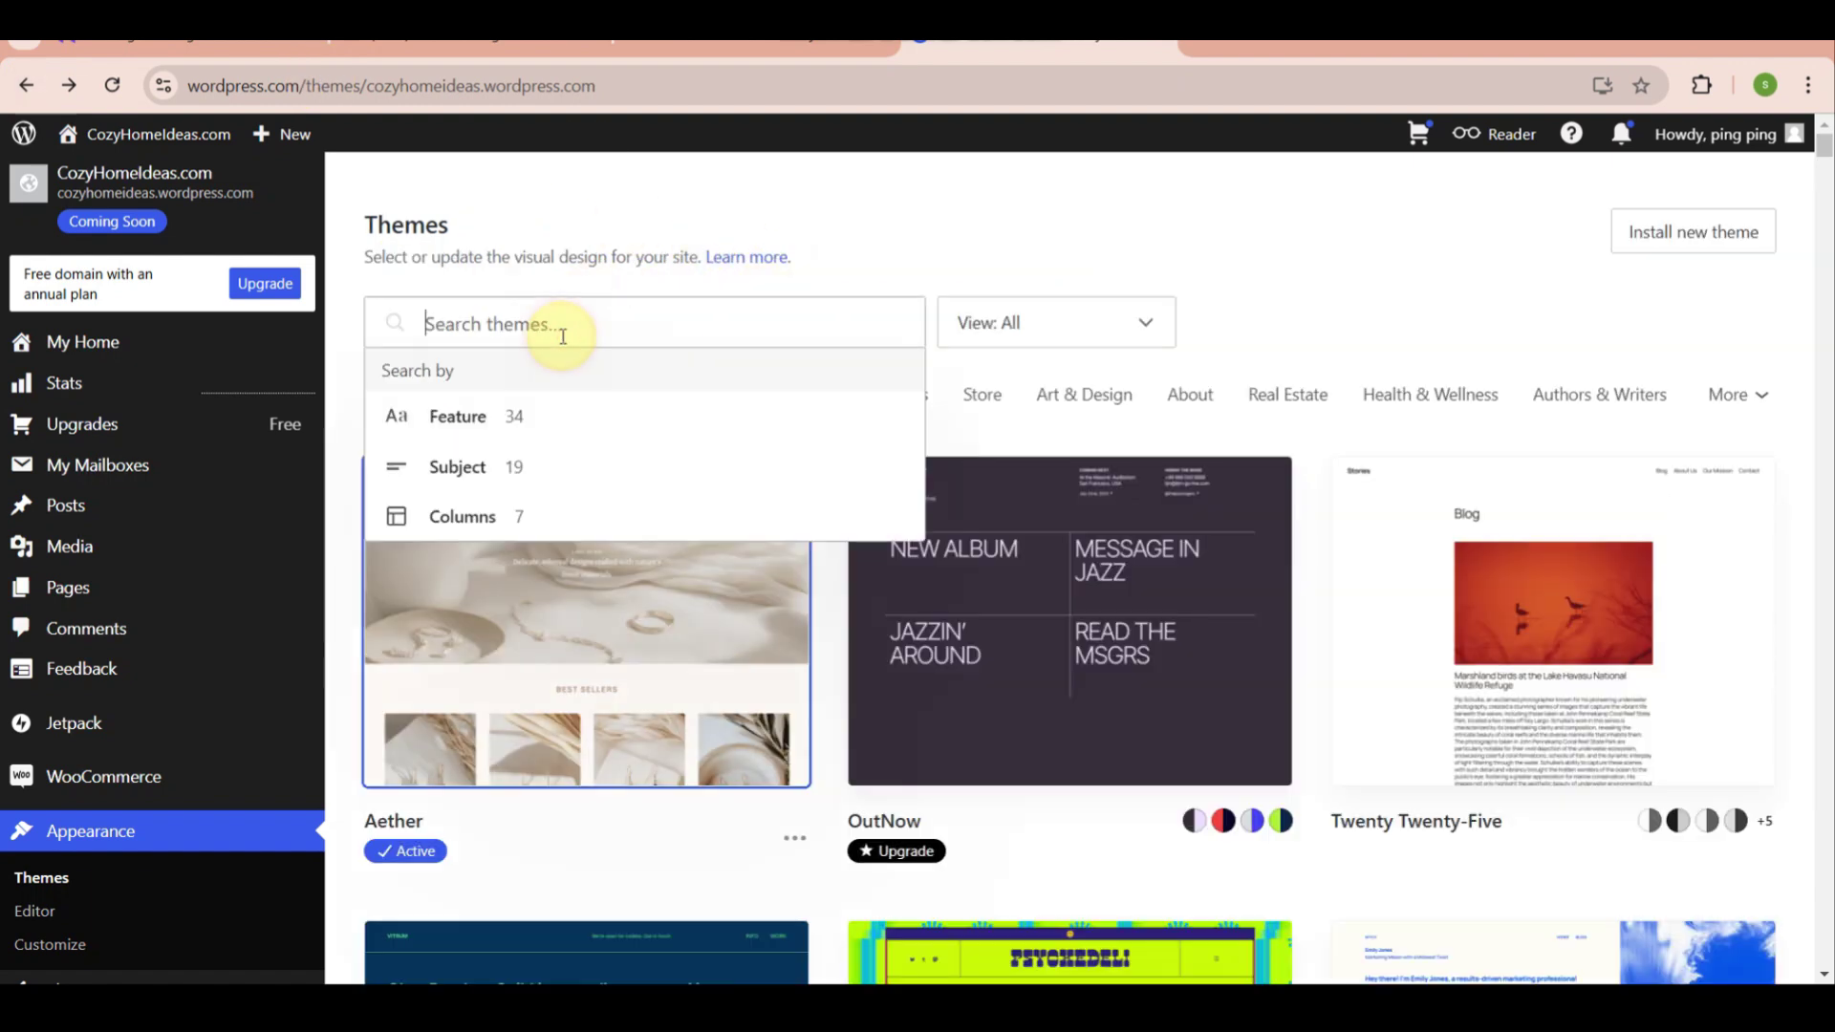
pyautogui.write('astra')
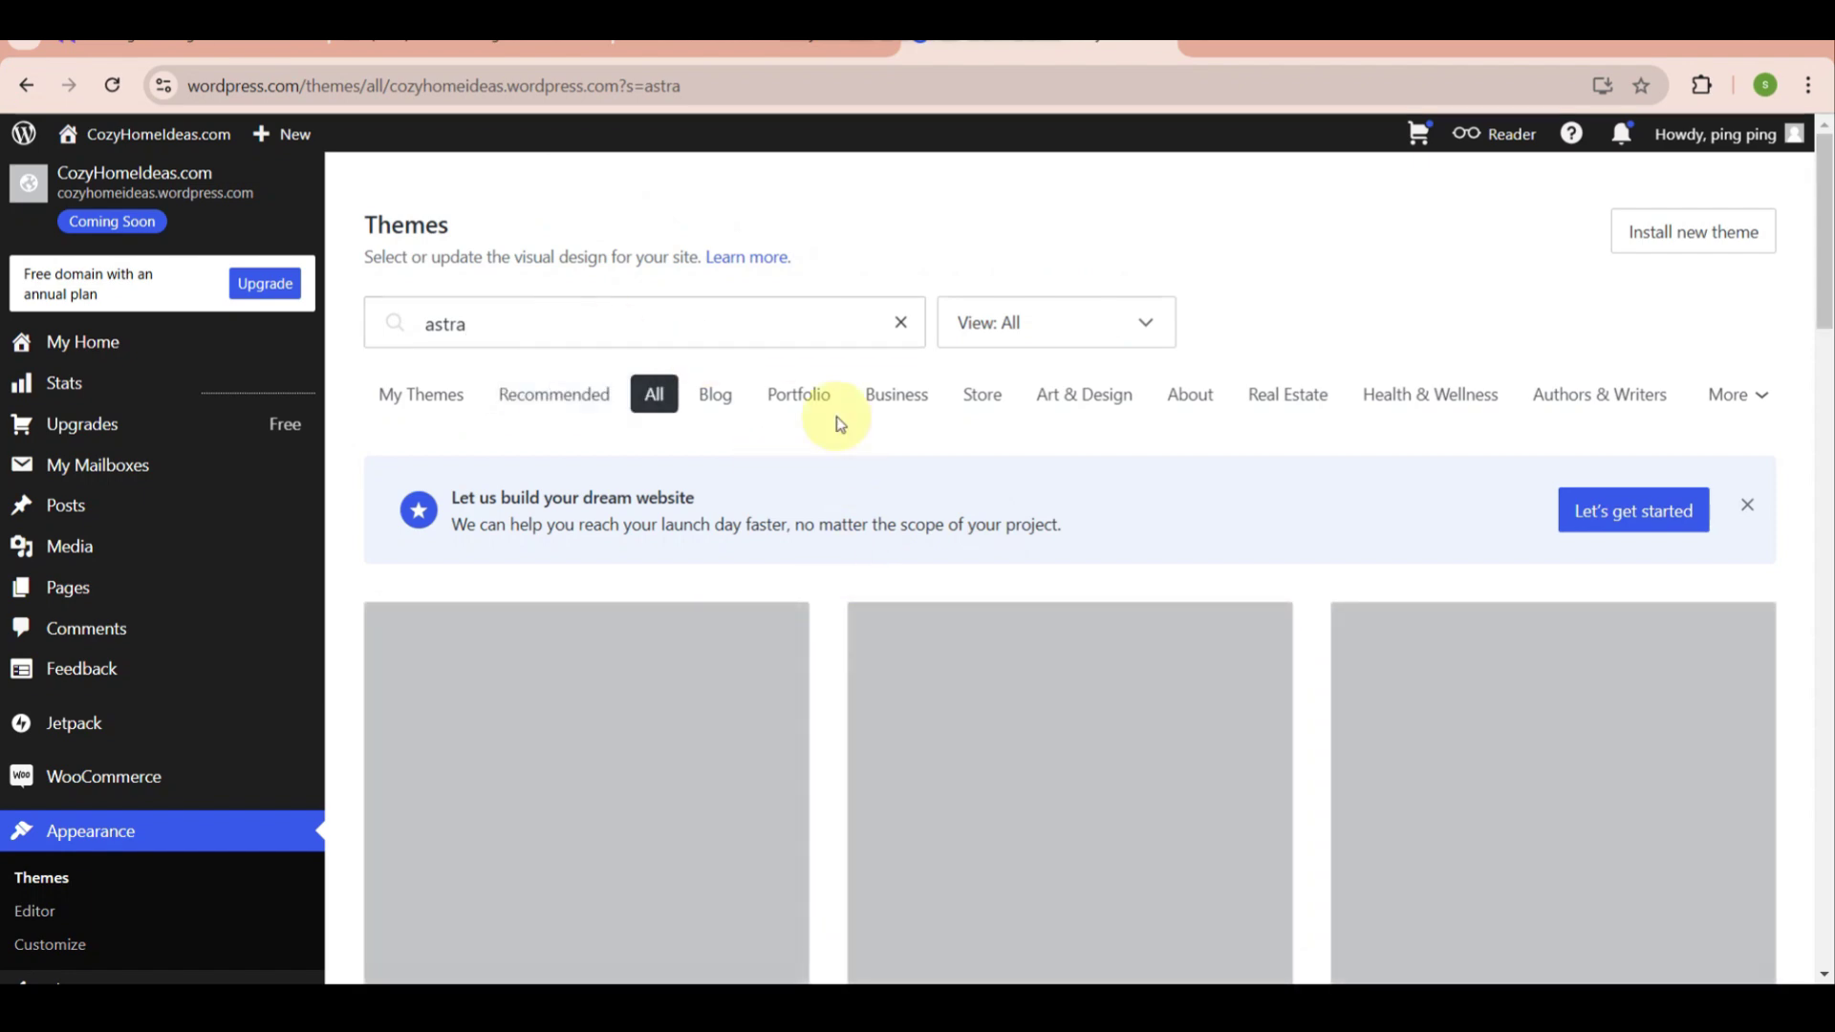
pyautogui.scroll(-2, 864, 426)
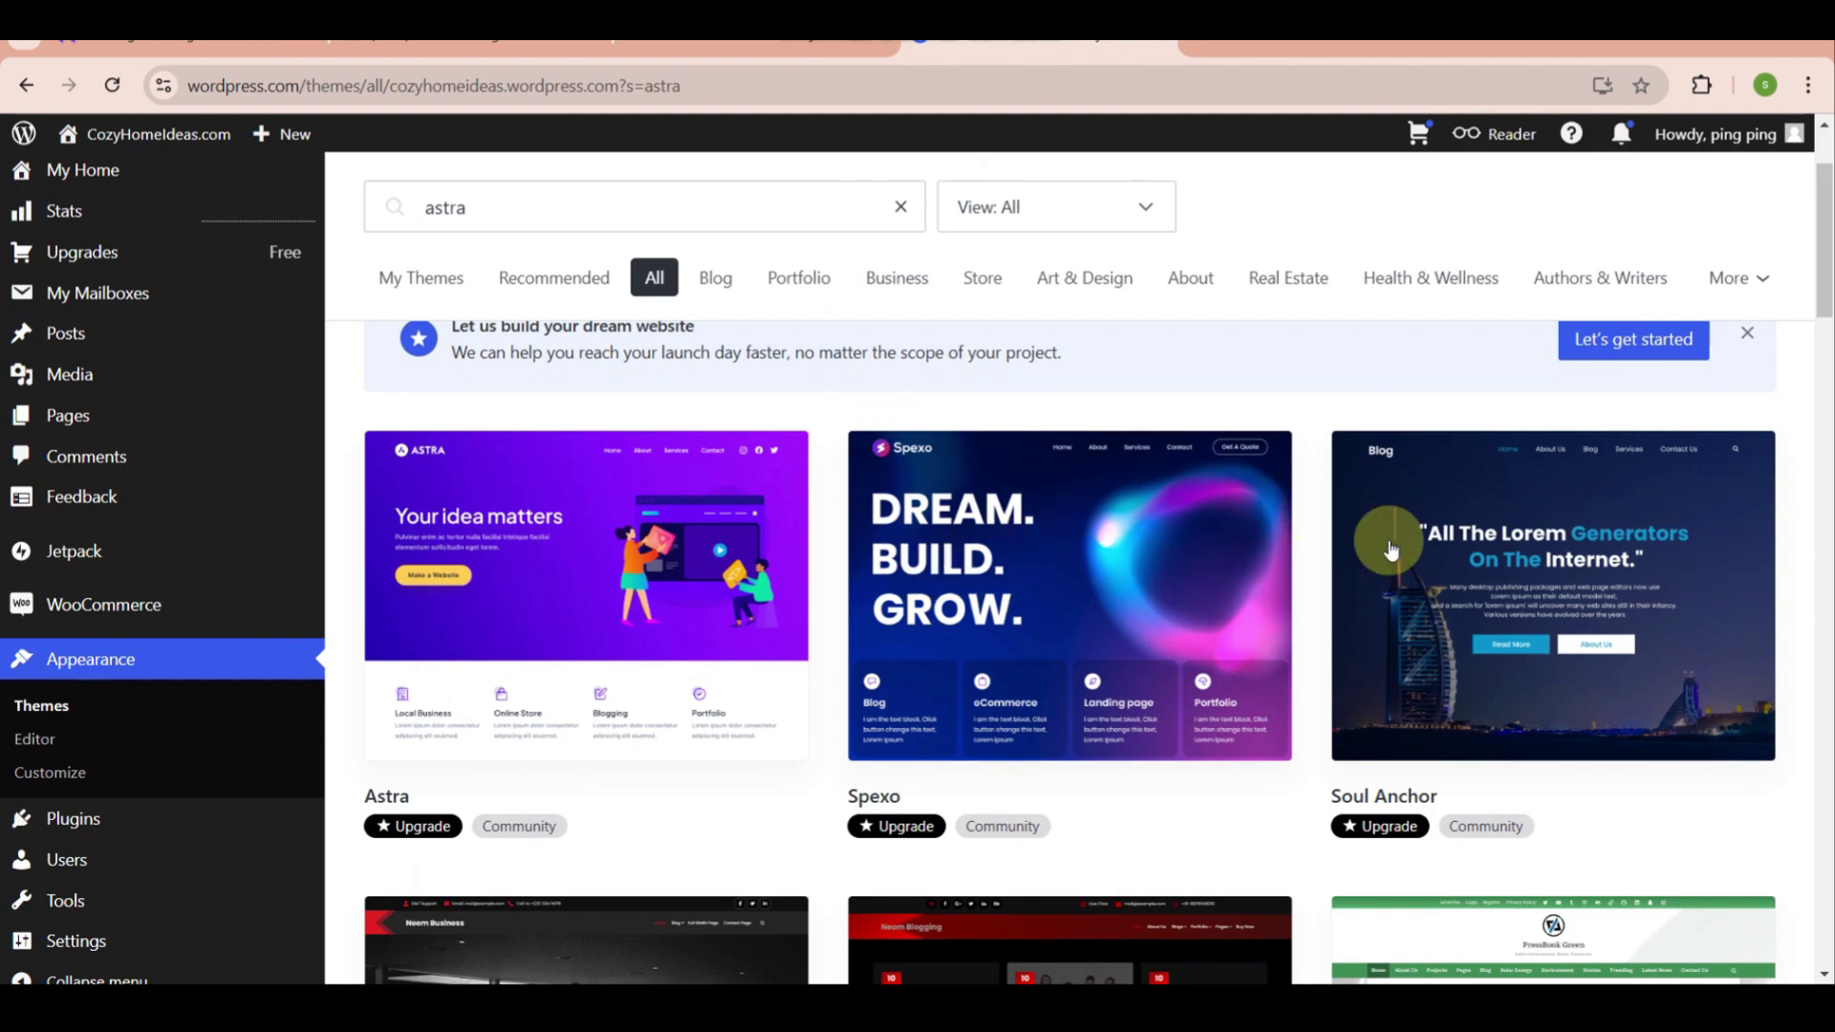
pyautogui.scroll(-3, 1431, 577)
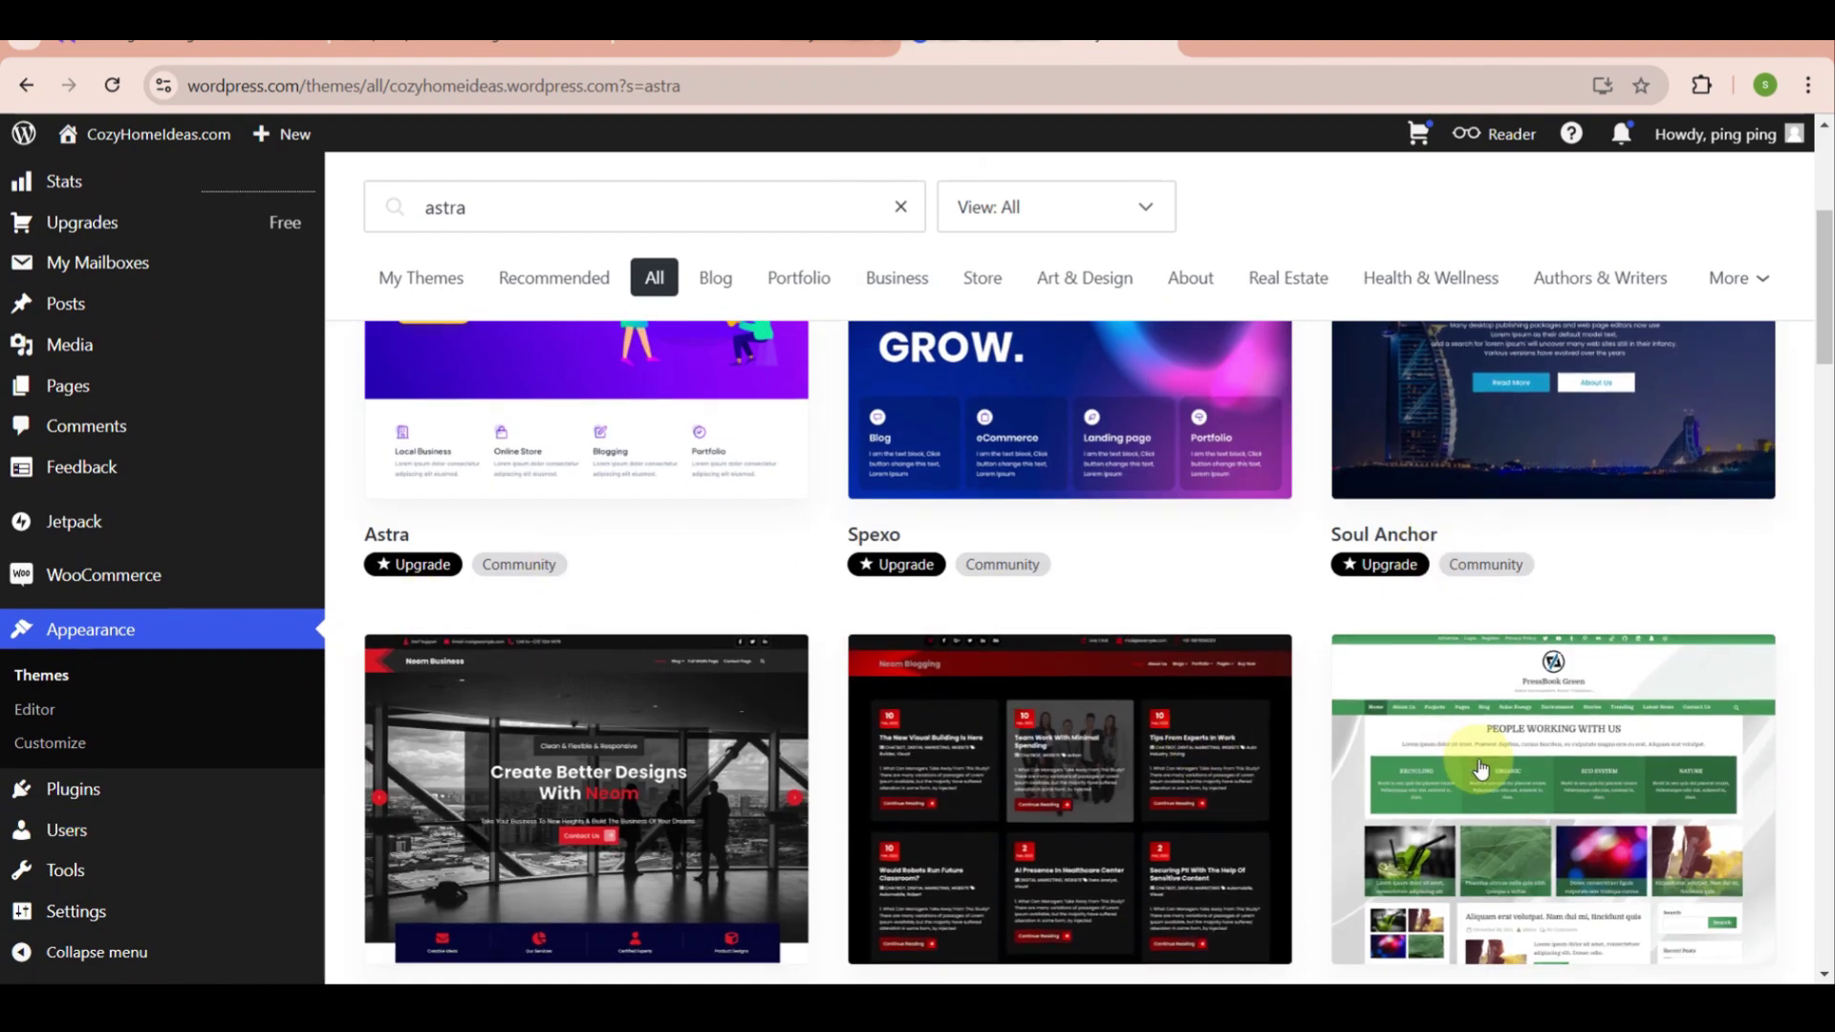
pyautogui.scroll(-5, 1479, 767)
pyautogui.scroll(-1, 1479, 767)
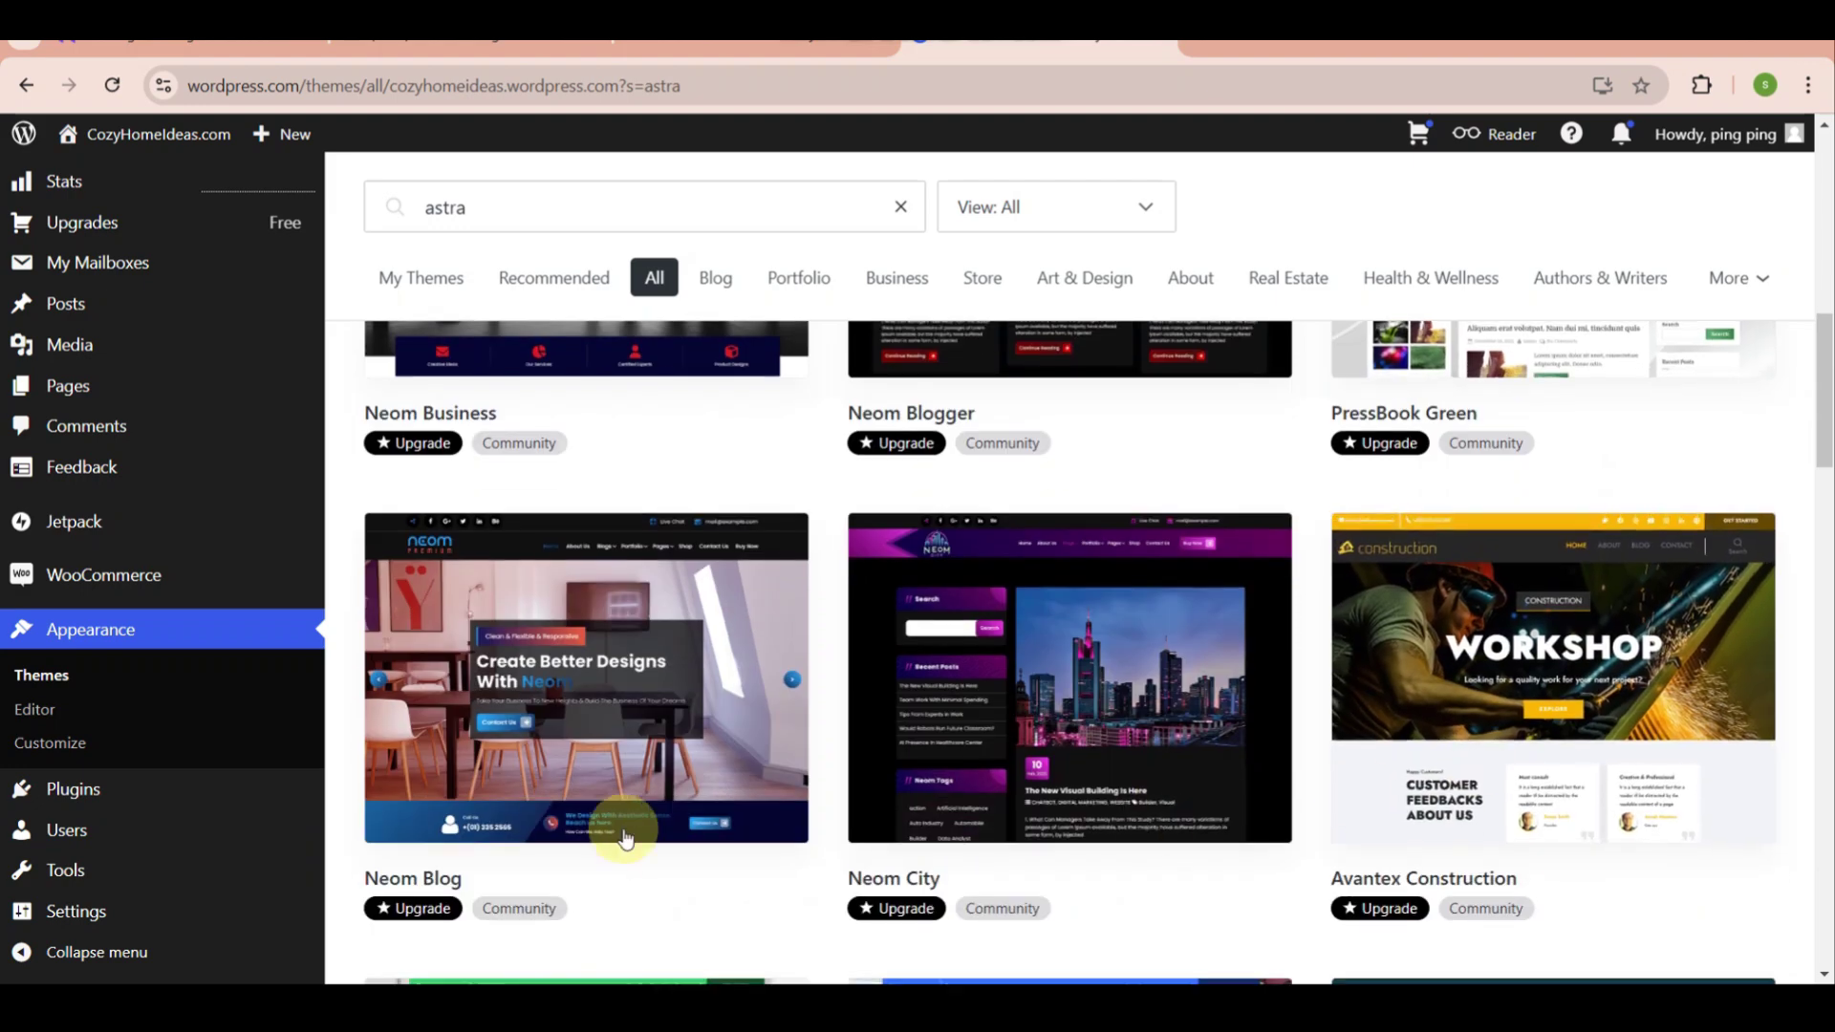
# Step: Replace the theme search with neve and look through the resulting themes
pyautogui.scroll(9, 672, 536)
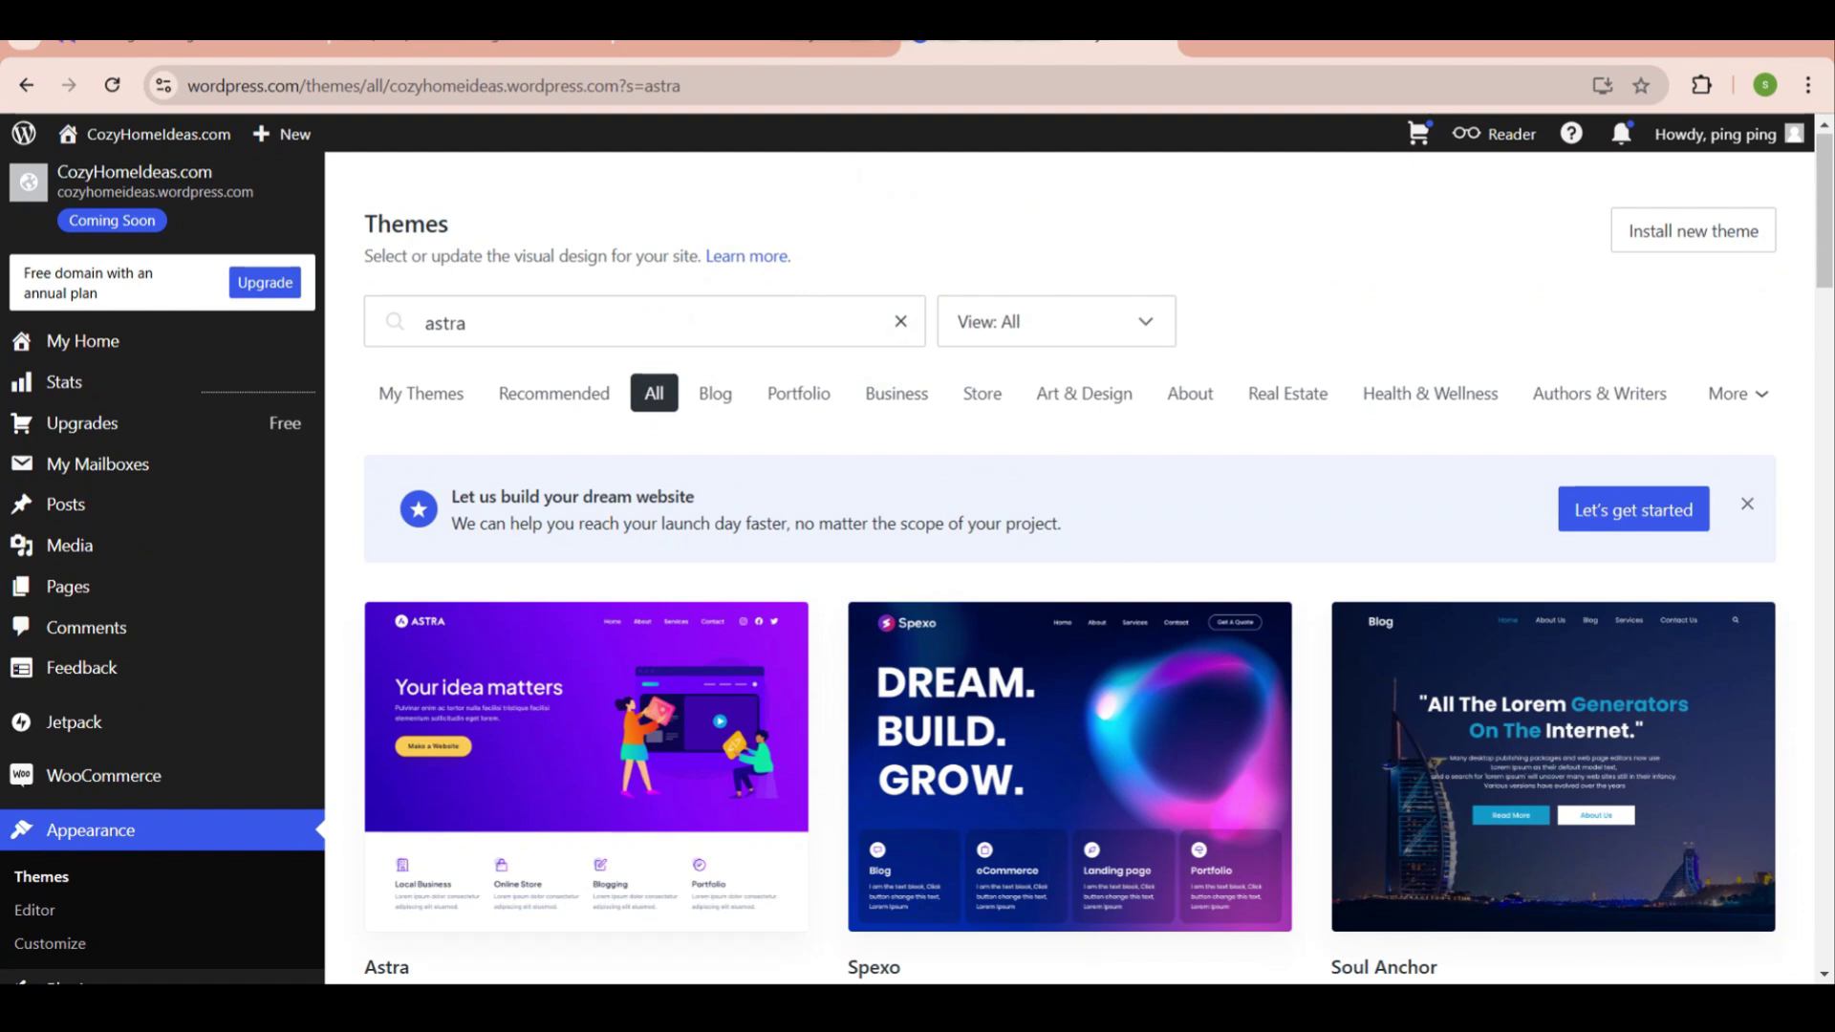
pyautogui.click(902, 321)
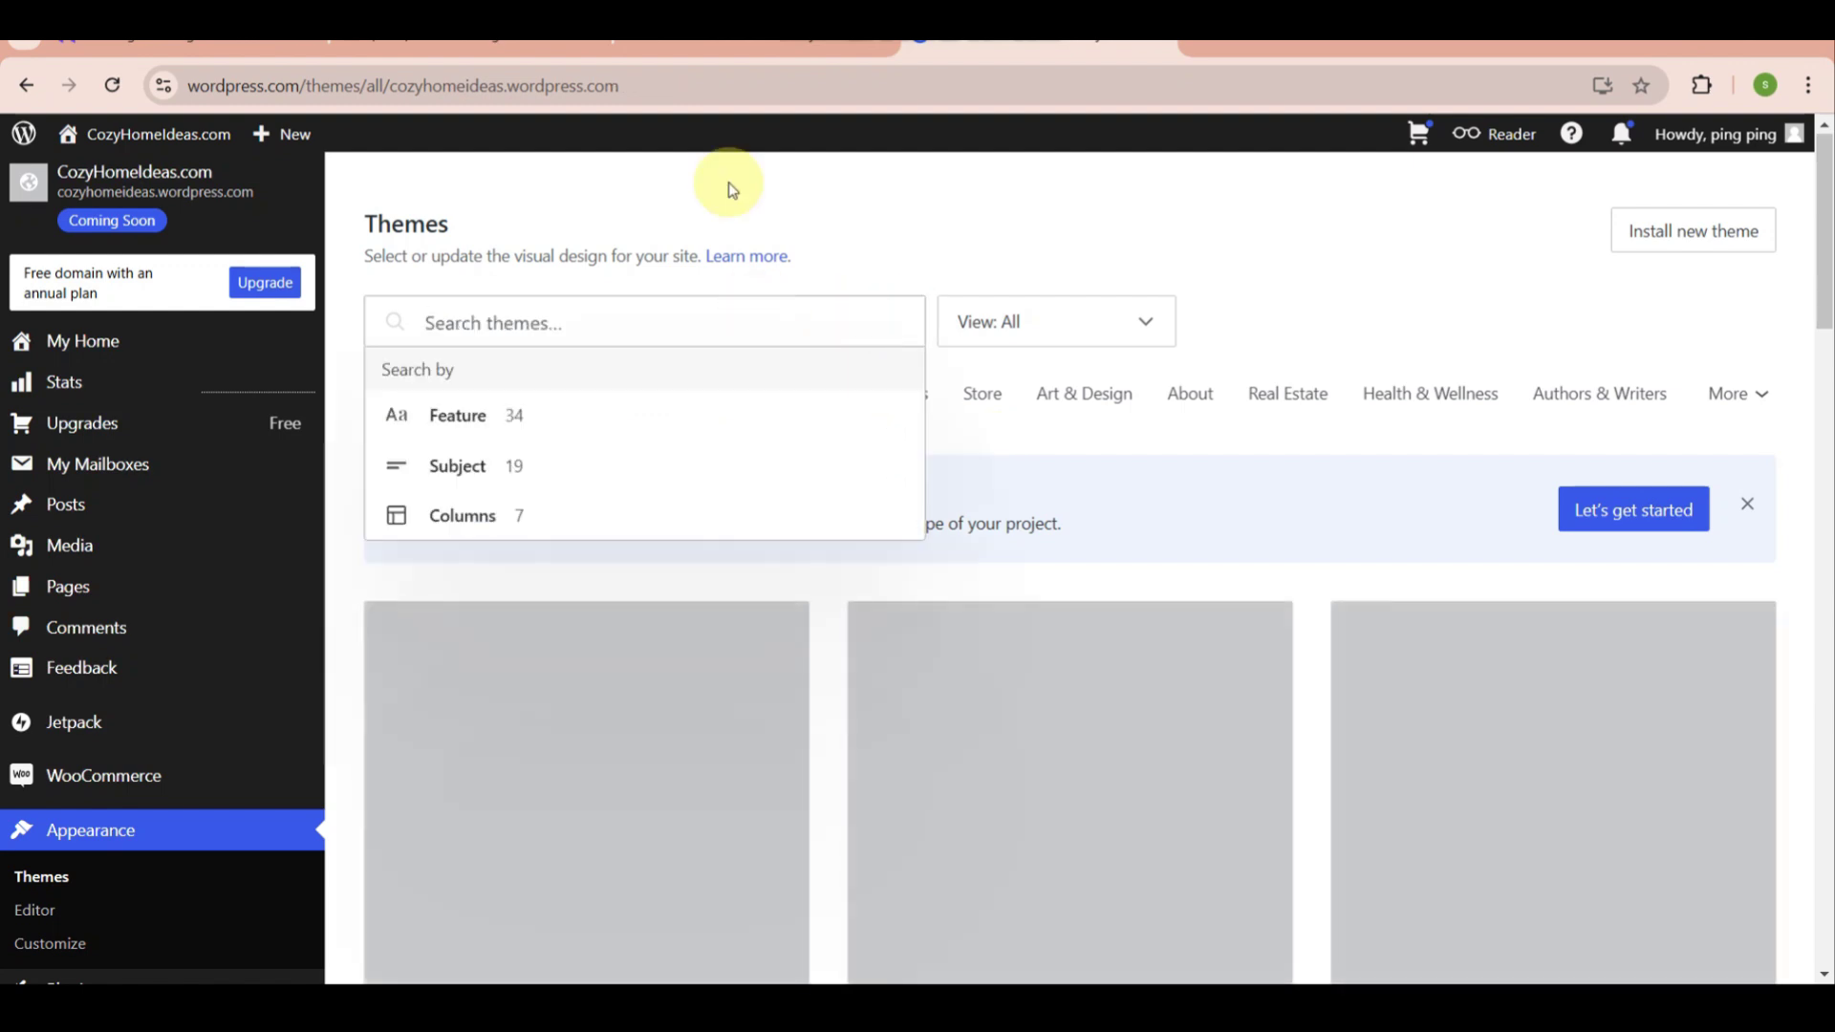
pyautogui.write('neve')
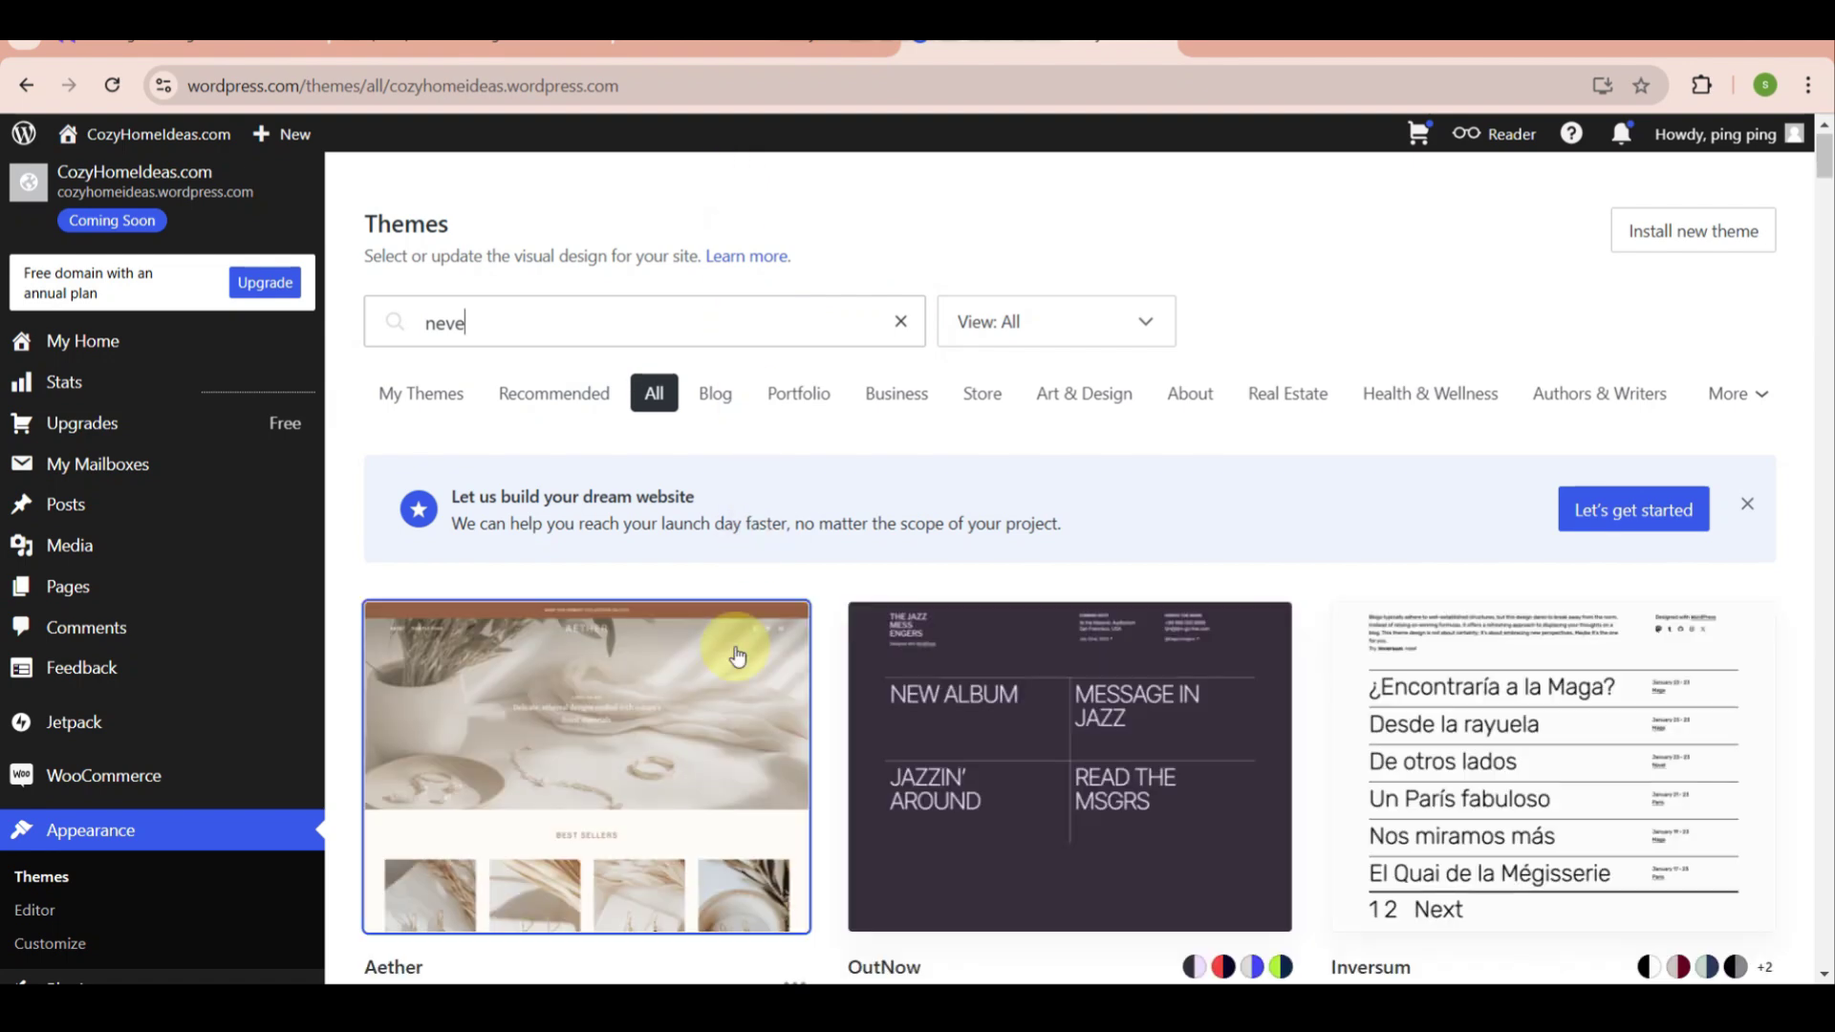
pyautogui.scroll(-3, 737, 655)
pyautogui.scroll(3, 737, 655)
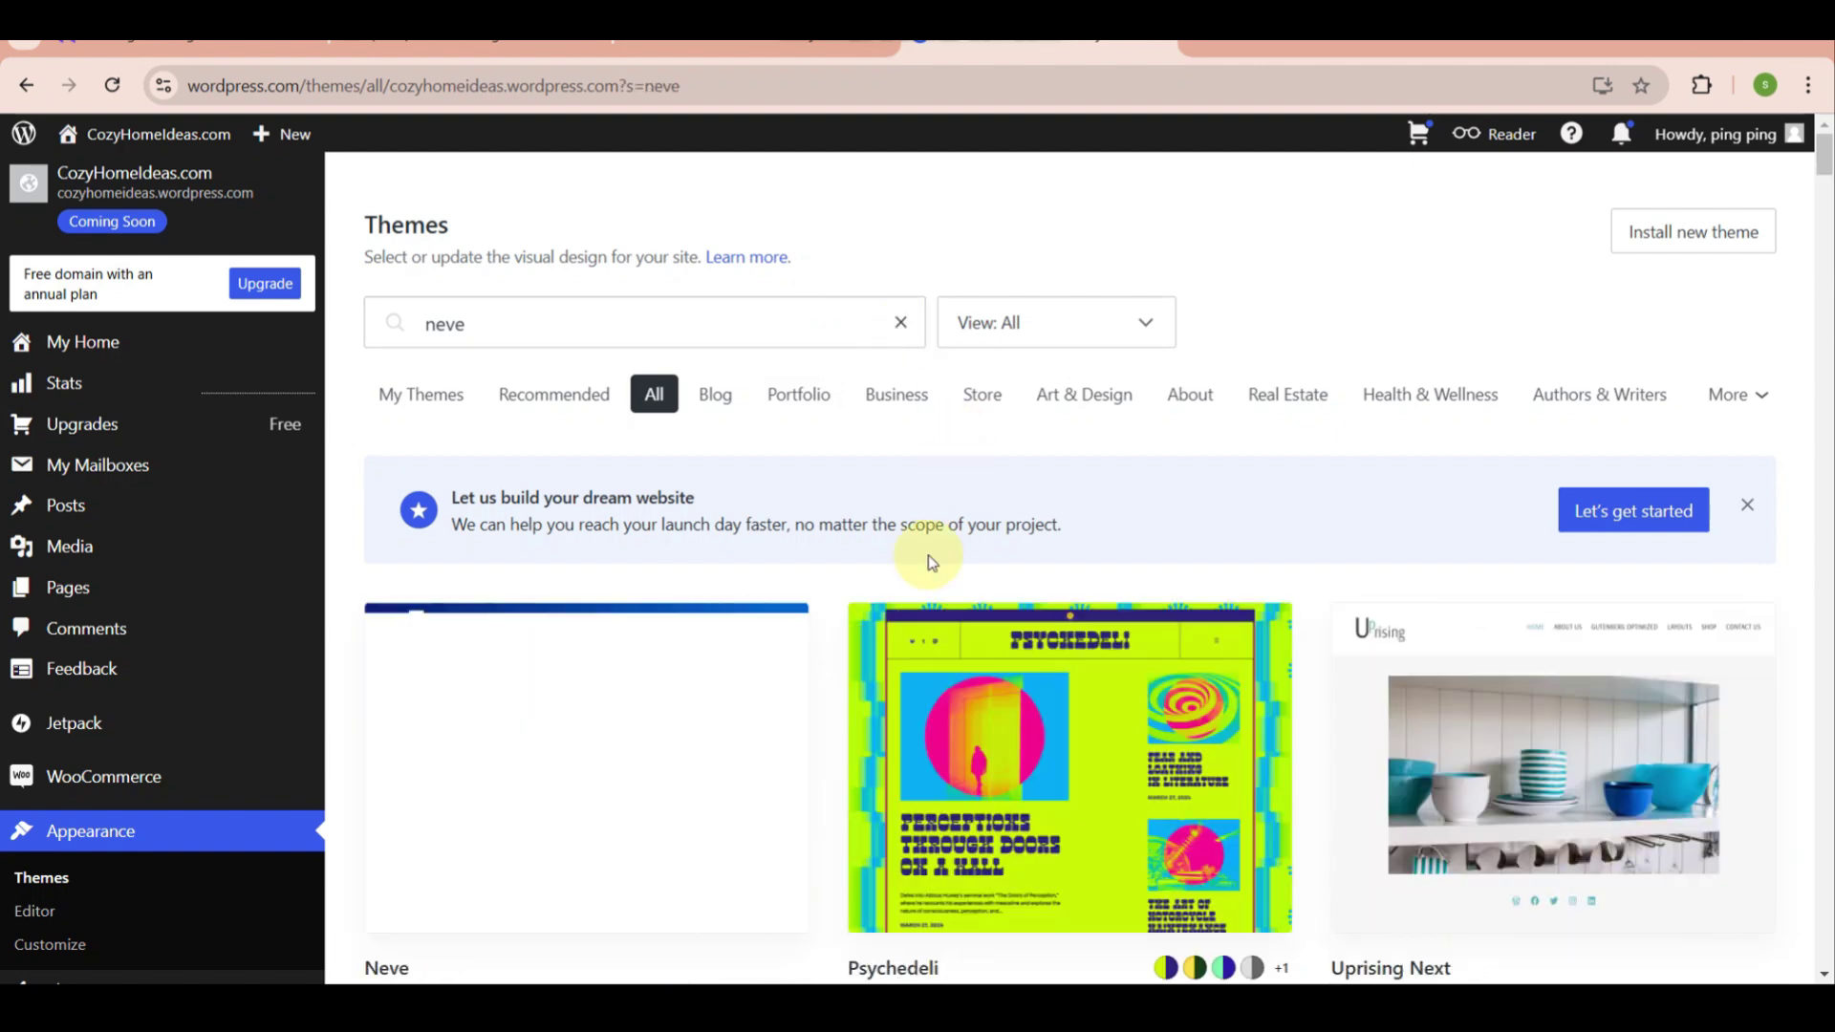
pyautogui.scroll(-1, 932, 559)
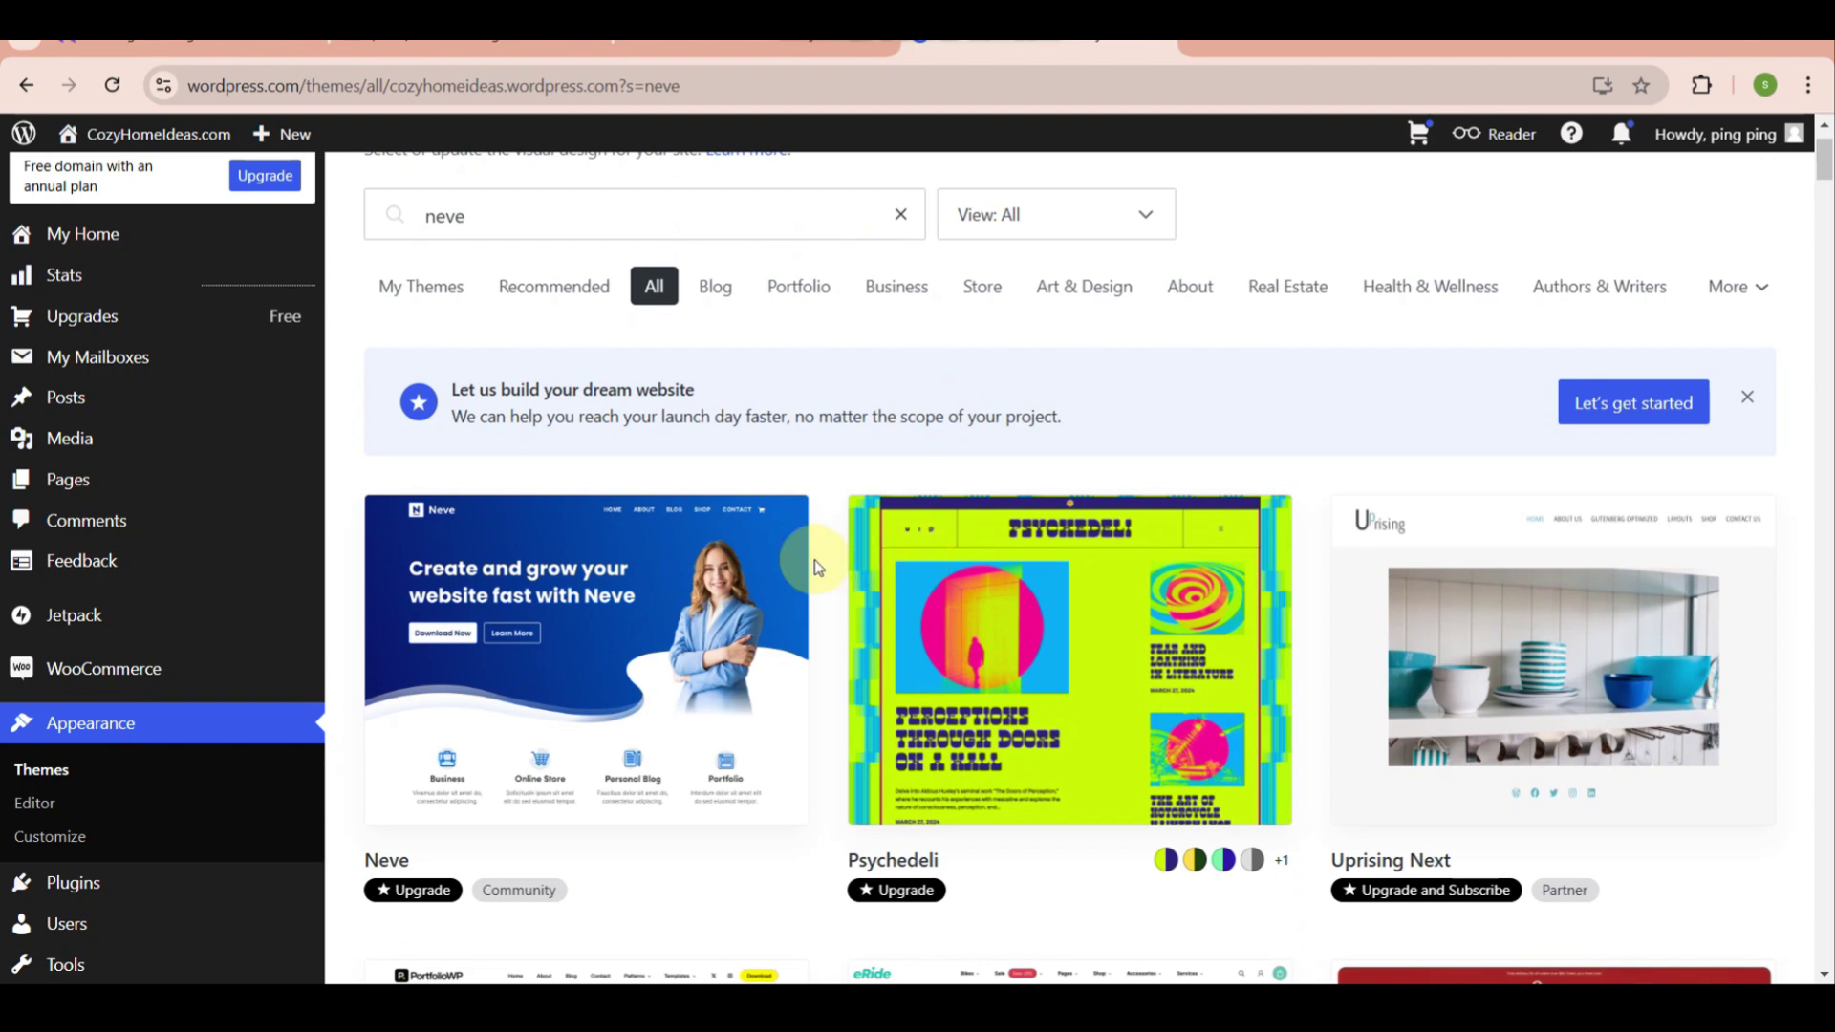
pyautogui.click(569, 617)
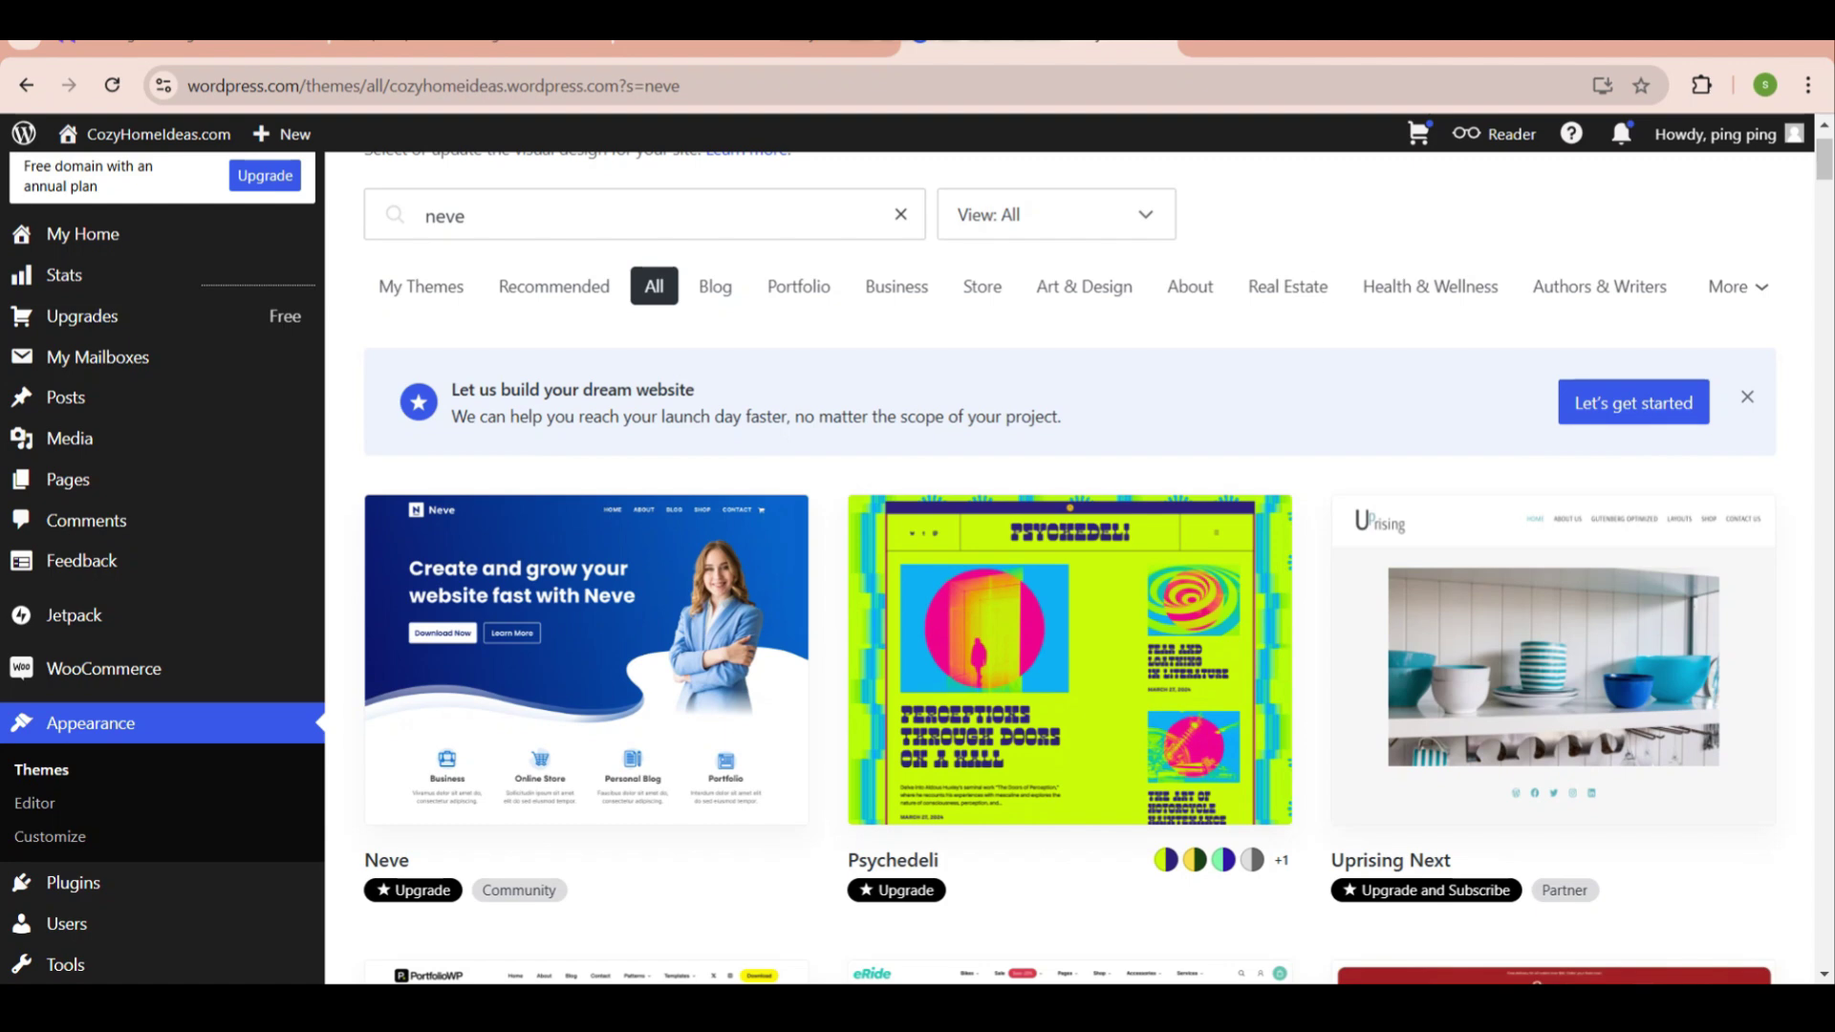
# Step: Search the themes for OceanWP, look at the matching theme, and clear the search
pyautogui.click(898, 214)
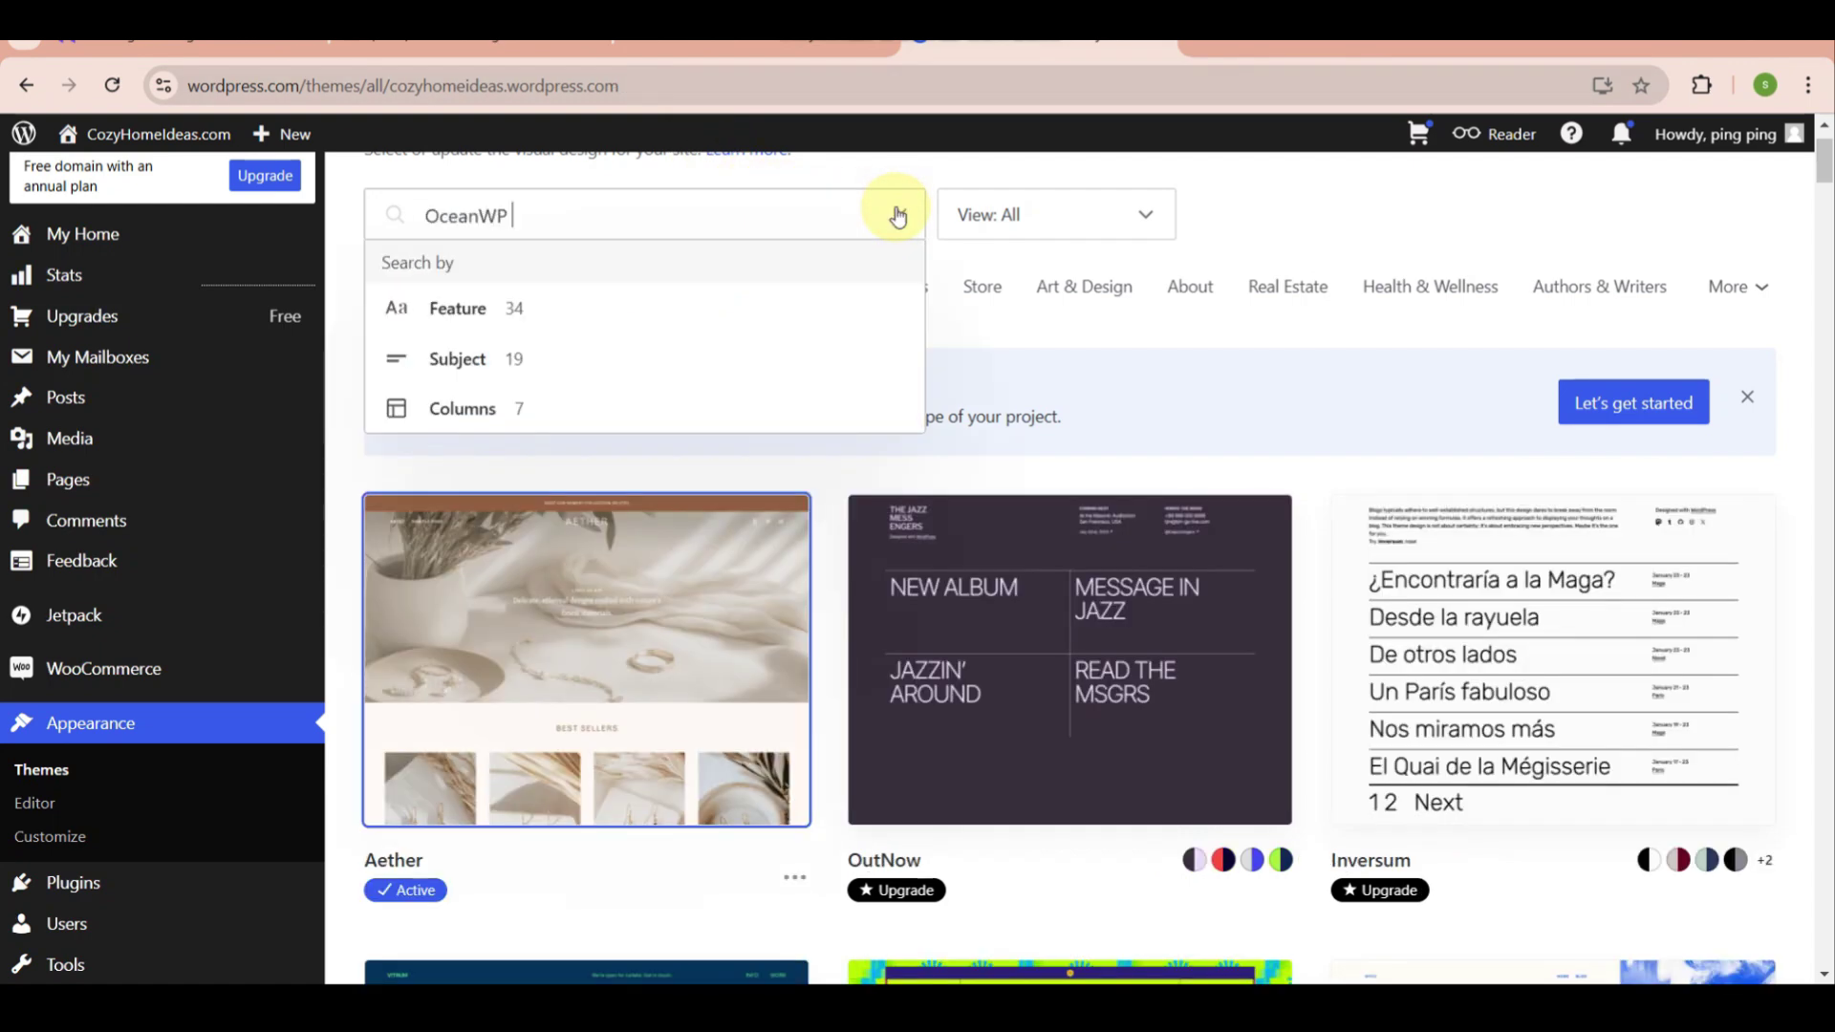
pyautogui.press('Return')
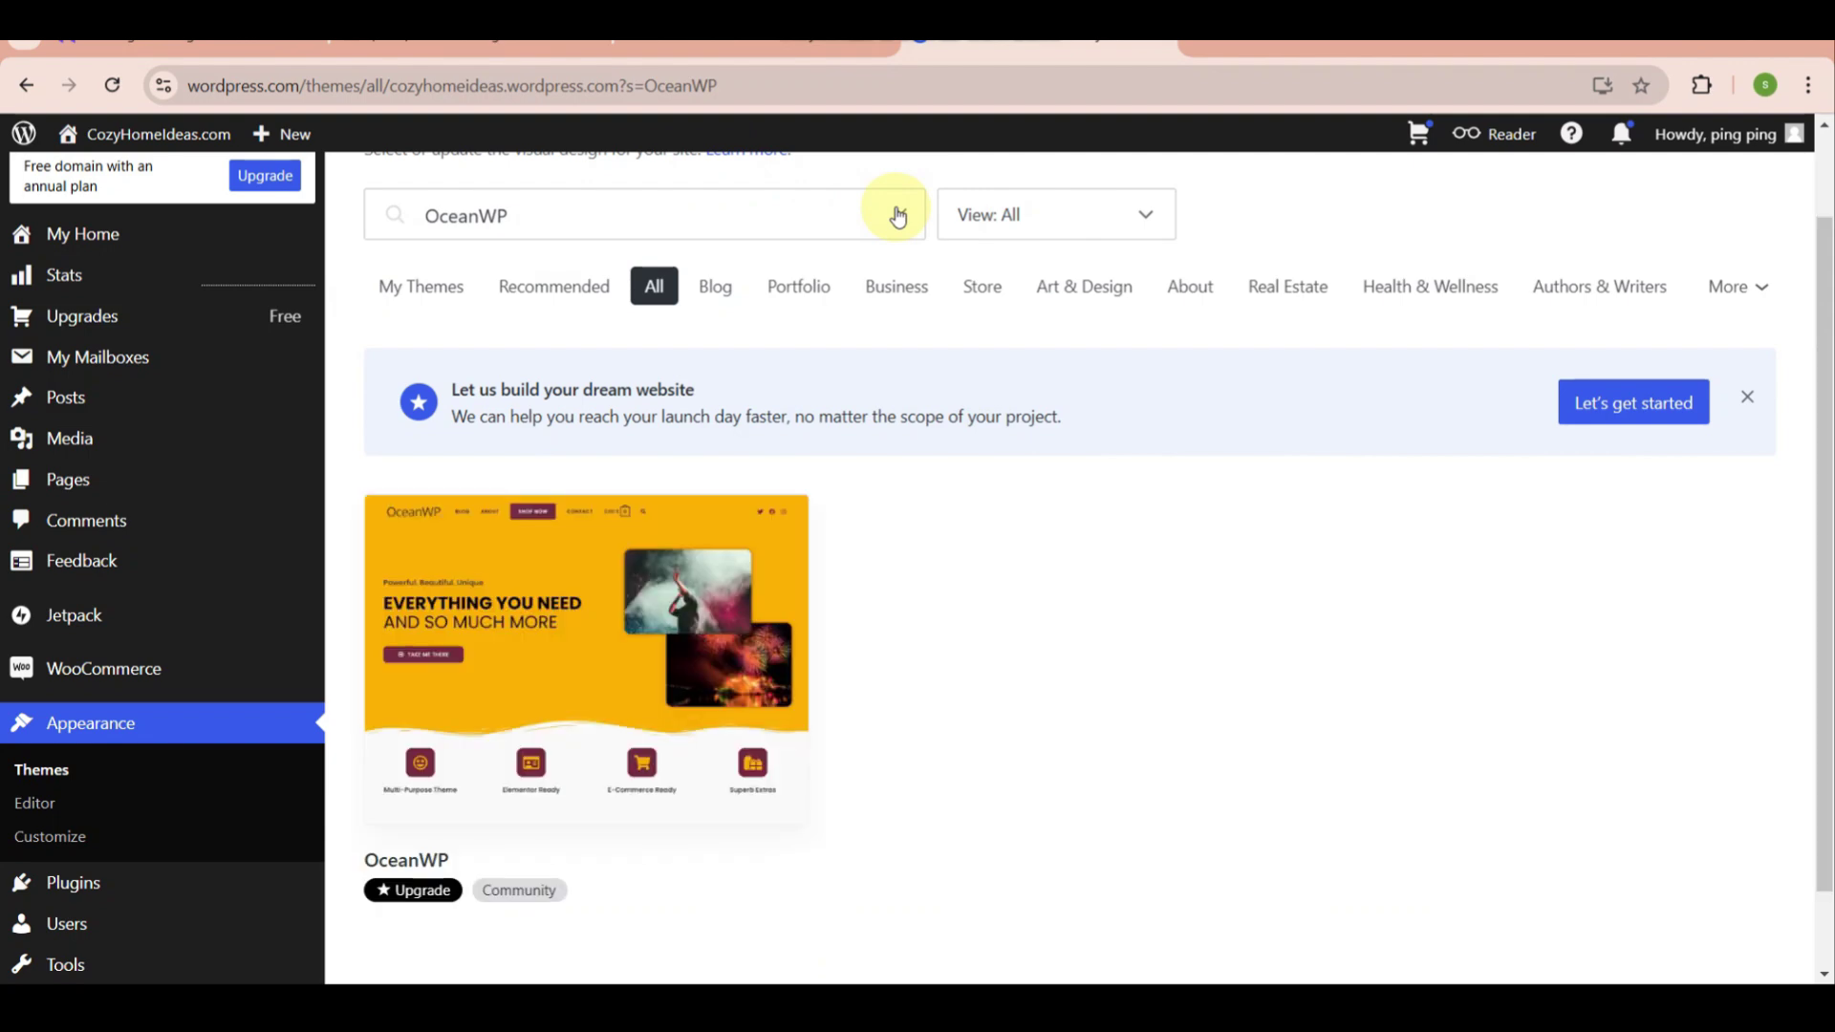
pyautogui.click(611, 660)
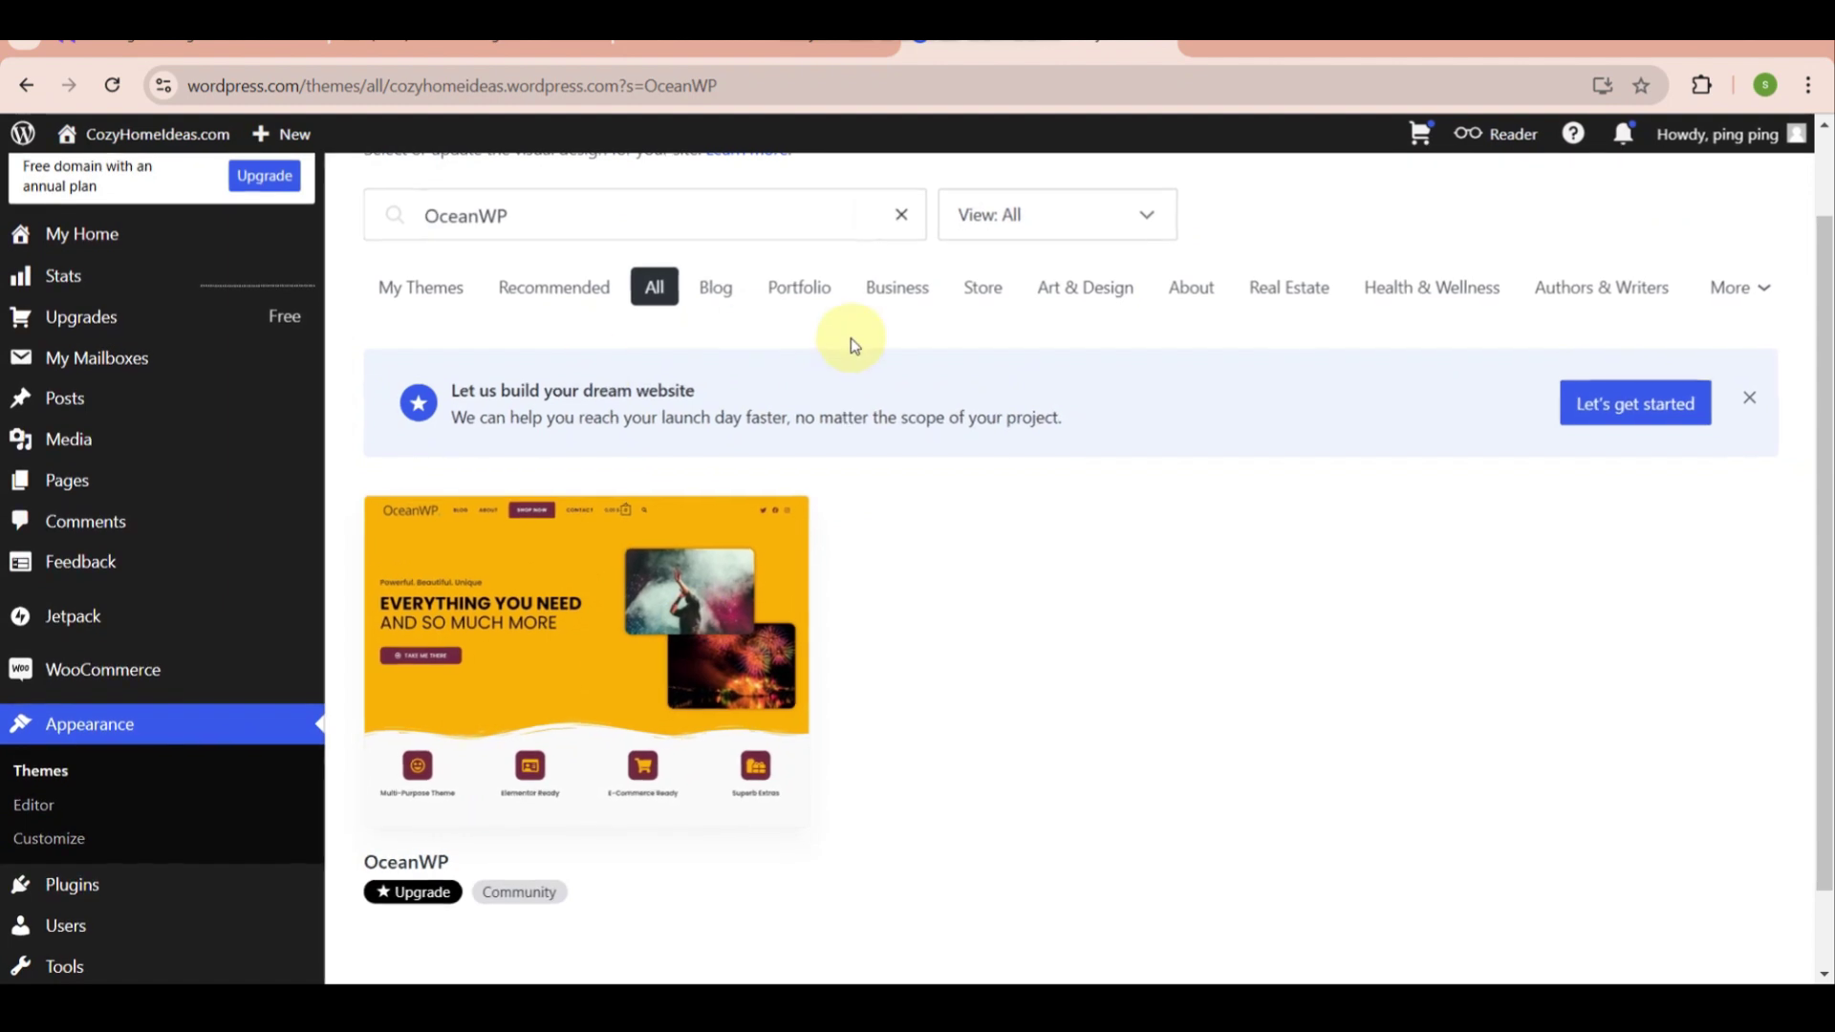
pyautogui.click(903, 219)
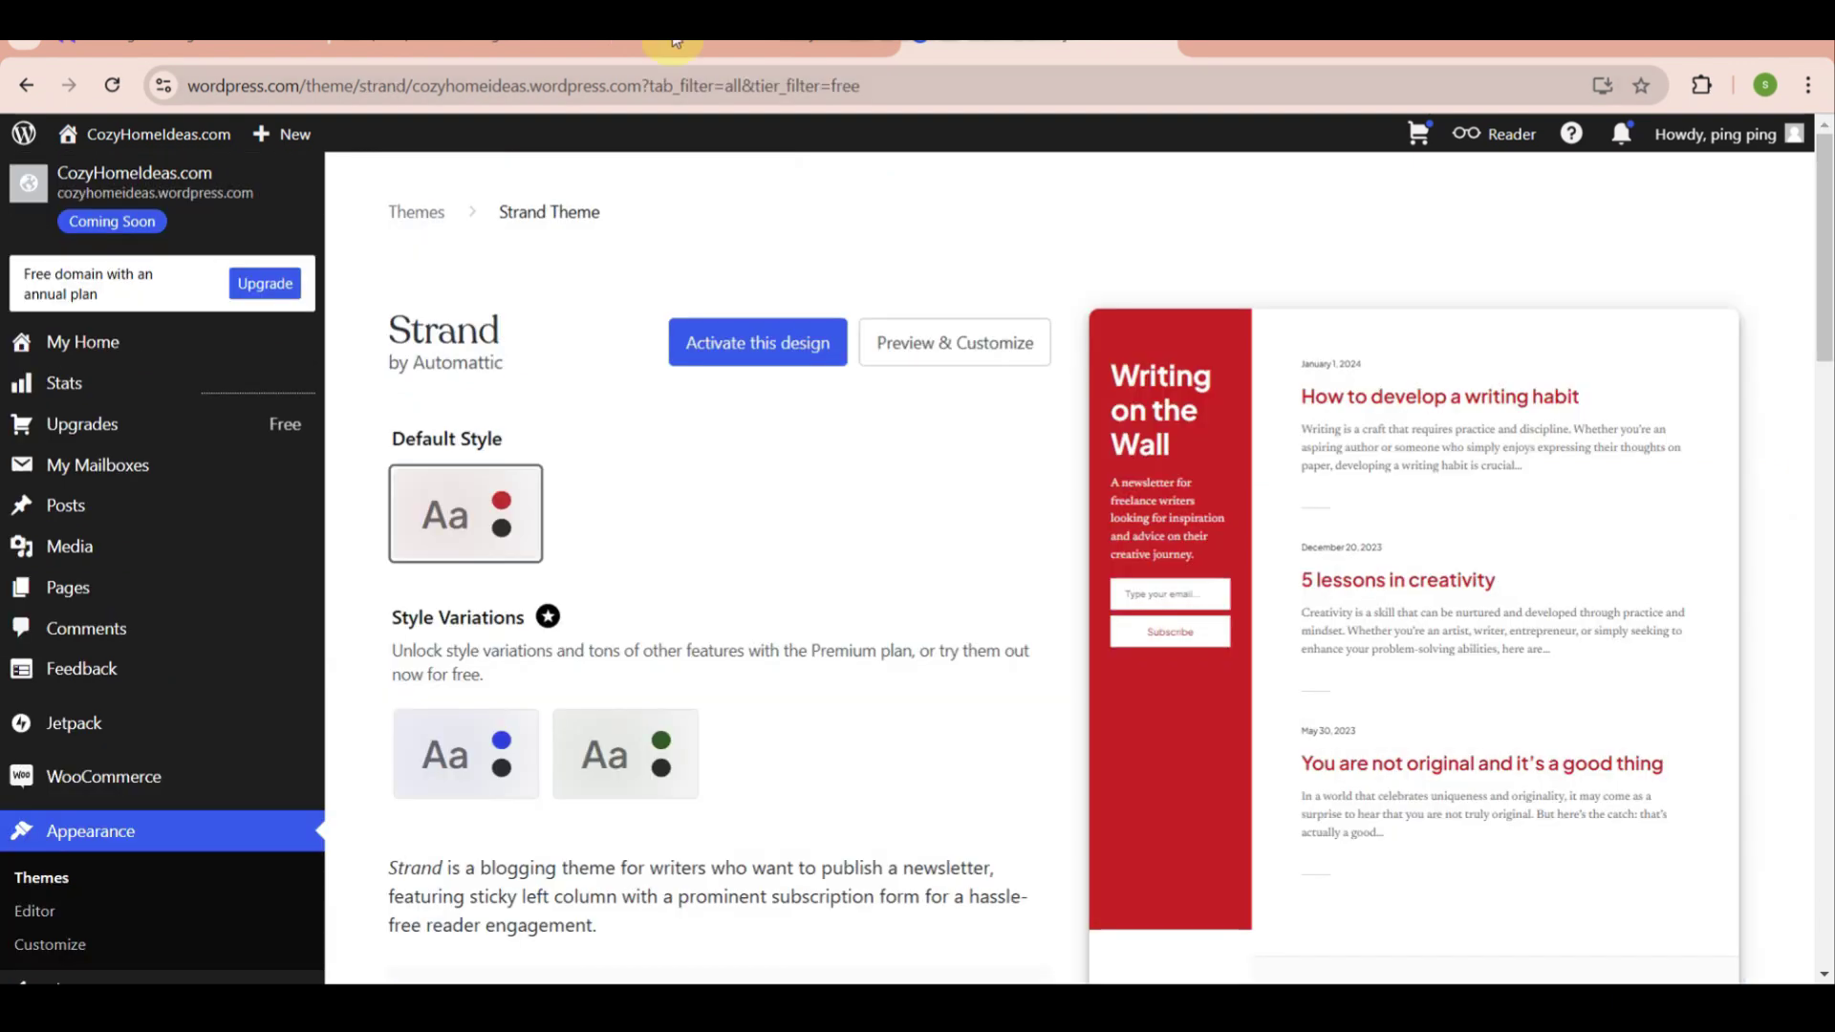
# Step: Activate the Strand theme for the site from its theme page, replacing the Aether theme
pyautogui.keyDown('ctrl'); pyautogui.scroll(5, 740, 415); pyautogui.keyUp('ctrl')
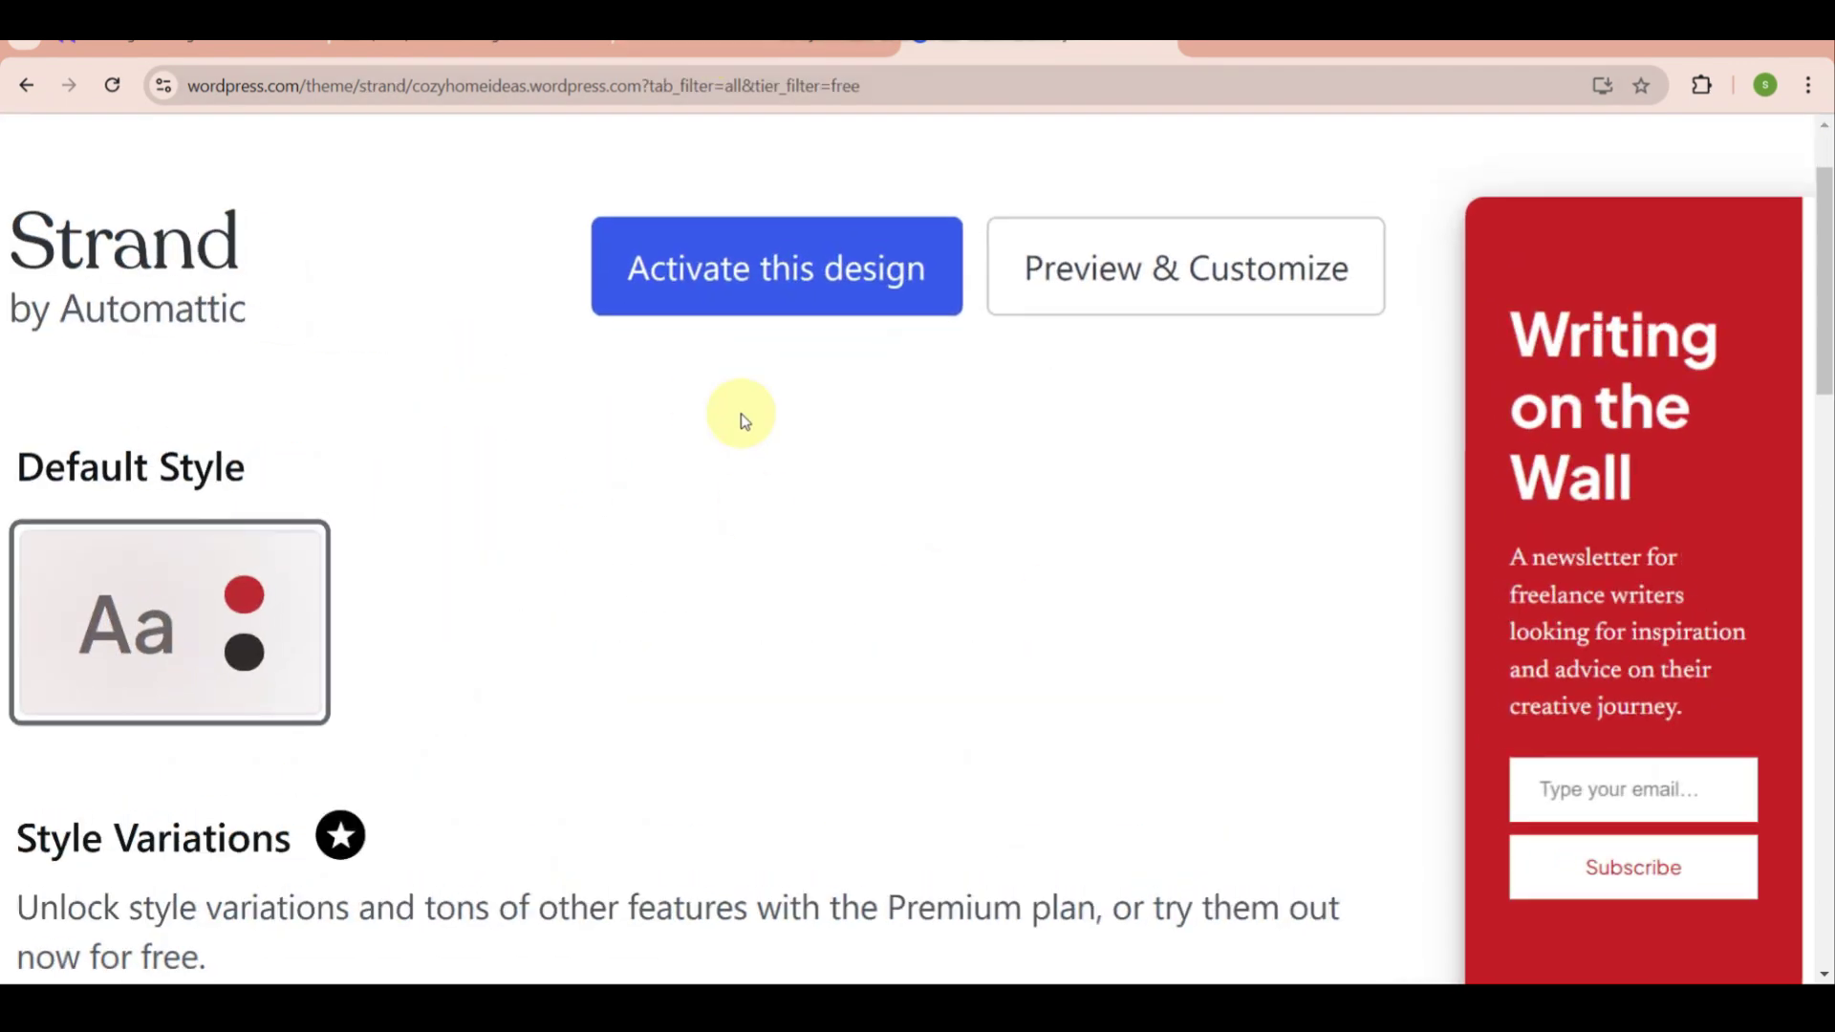
pyautogui.keyDown('ctrl'); pyautogui.scroll(3, 740, 415); pyautogui.keyUp('ctrl')
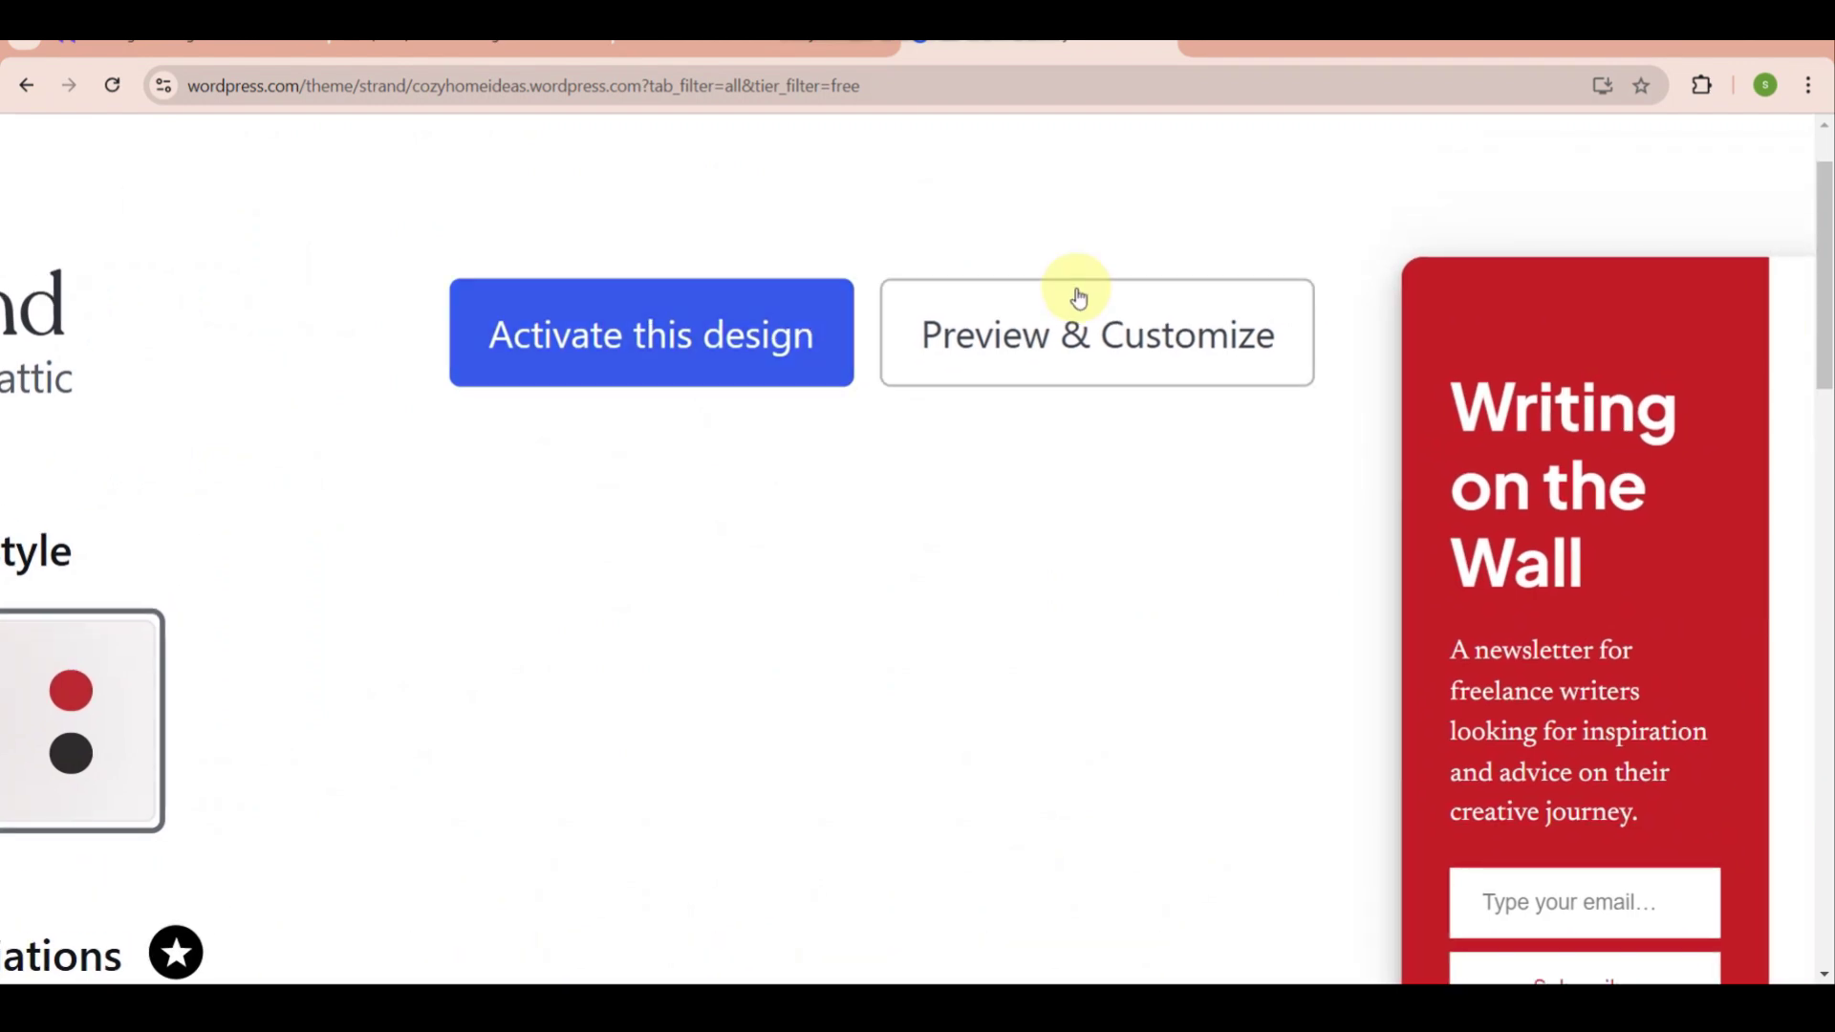
pyautogui.click(684, 352)
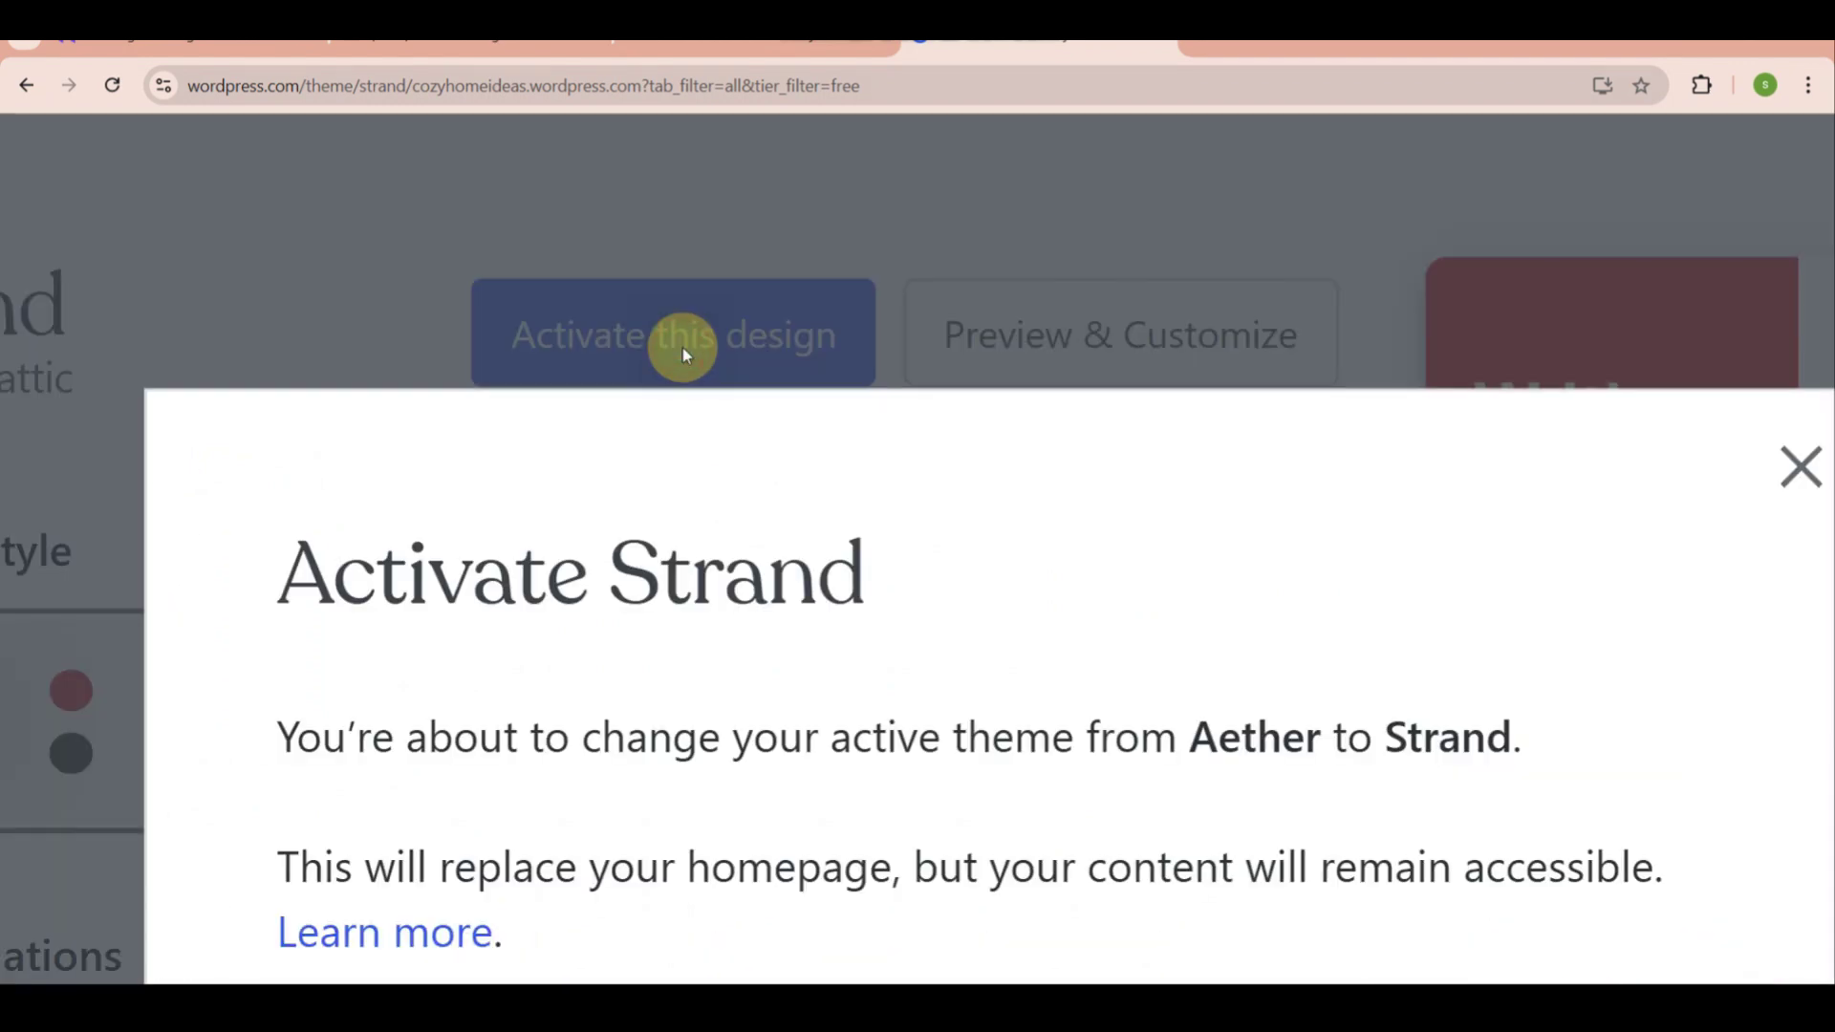
pyautogui.keyDown('ctrl'); pyautogui.scroll(-5, 685, 352); pyautogui.keyUp('ctrl')
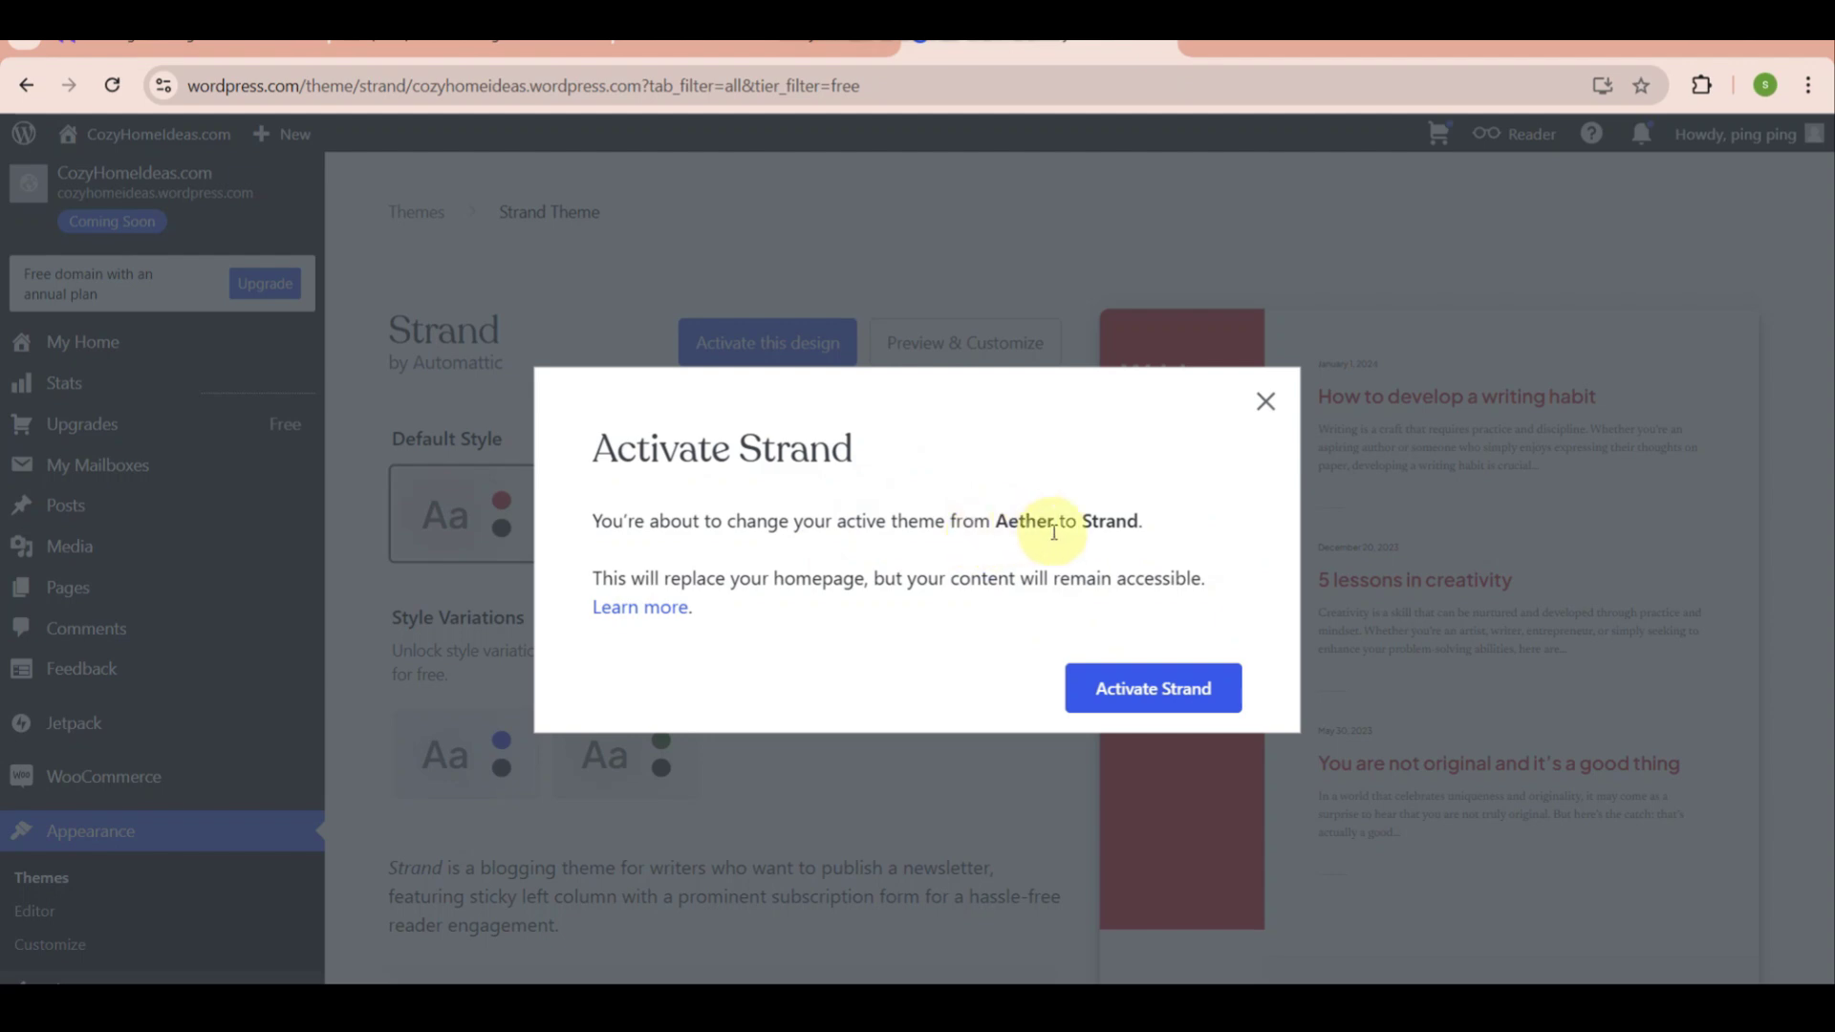
pyautogui.click(1123, 686)
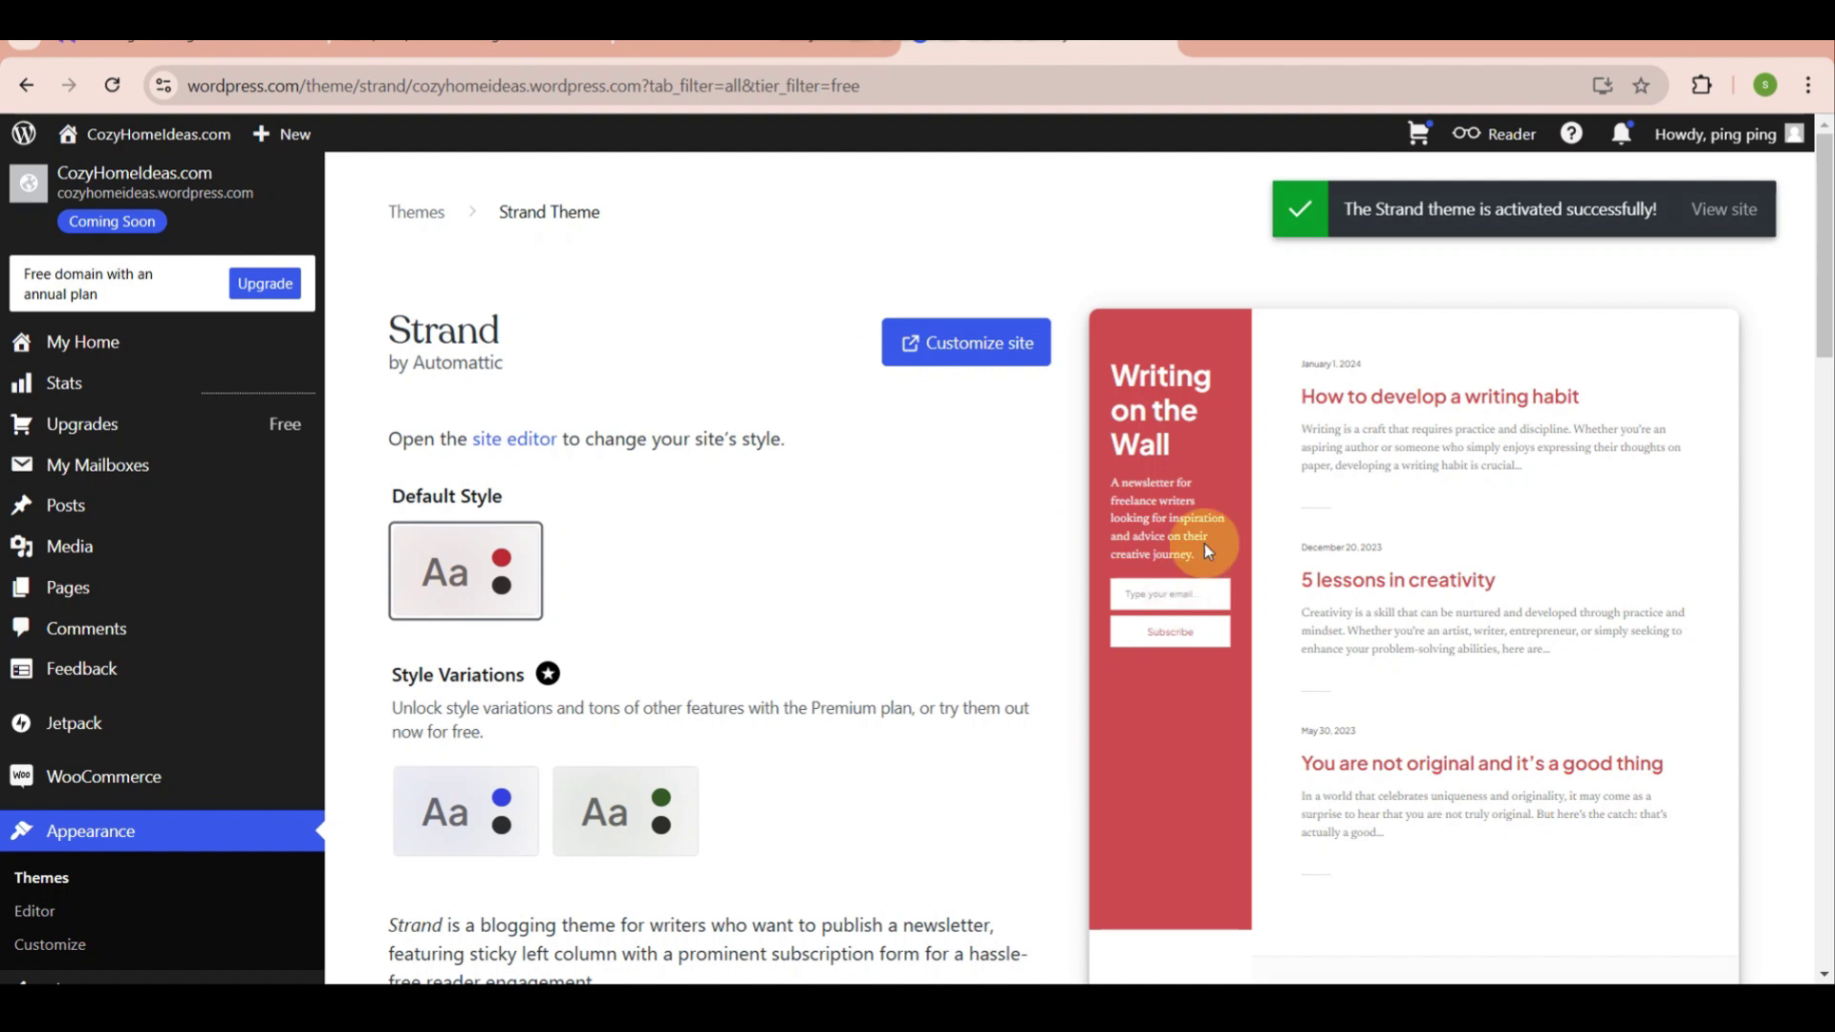
# Step: View the live site with the Strand theme and look over its home page down to the footer
pyautogui.moveTo(1715, 134)
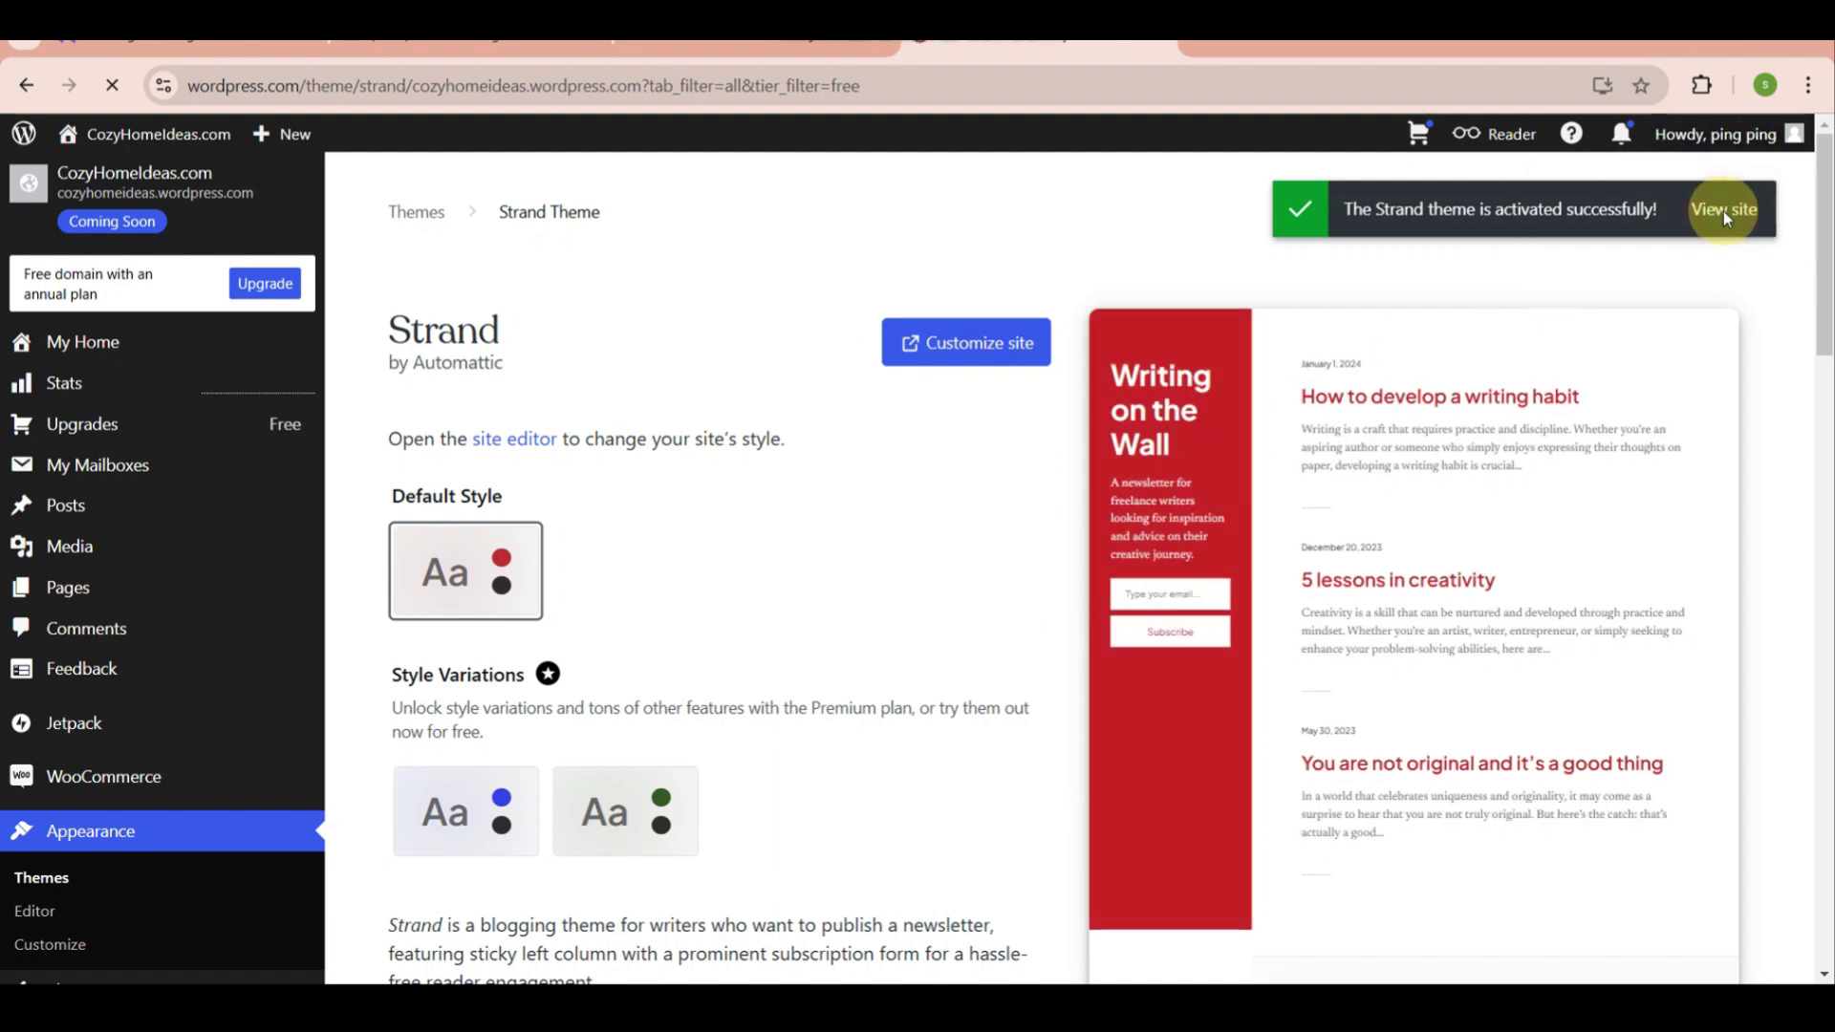
pyautogui.click(1723, 210)
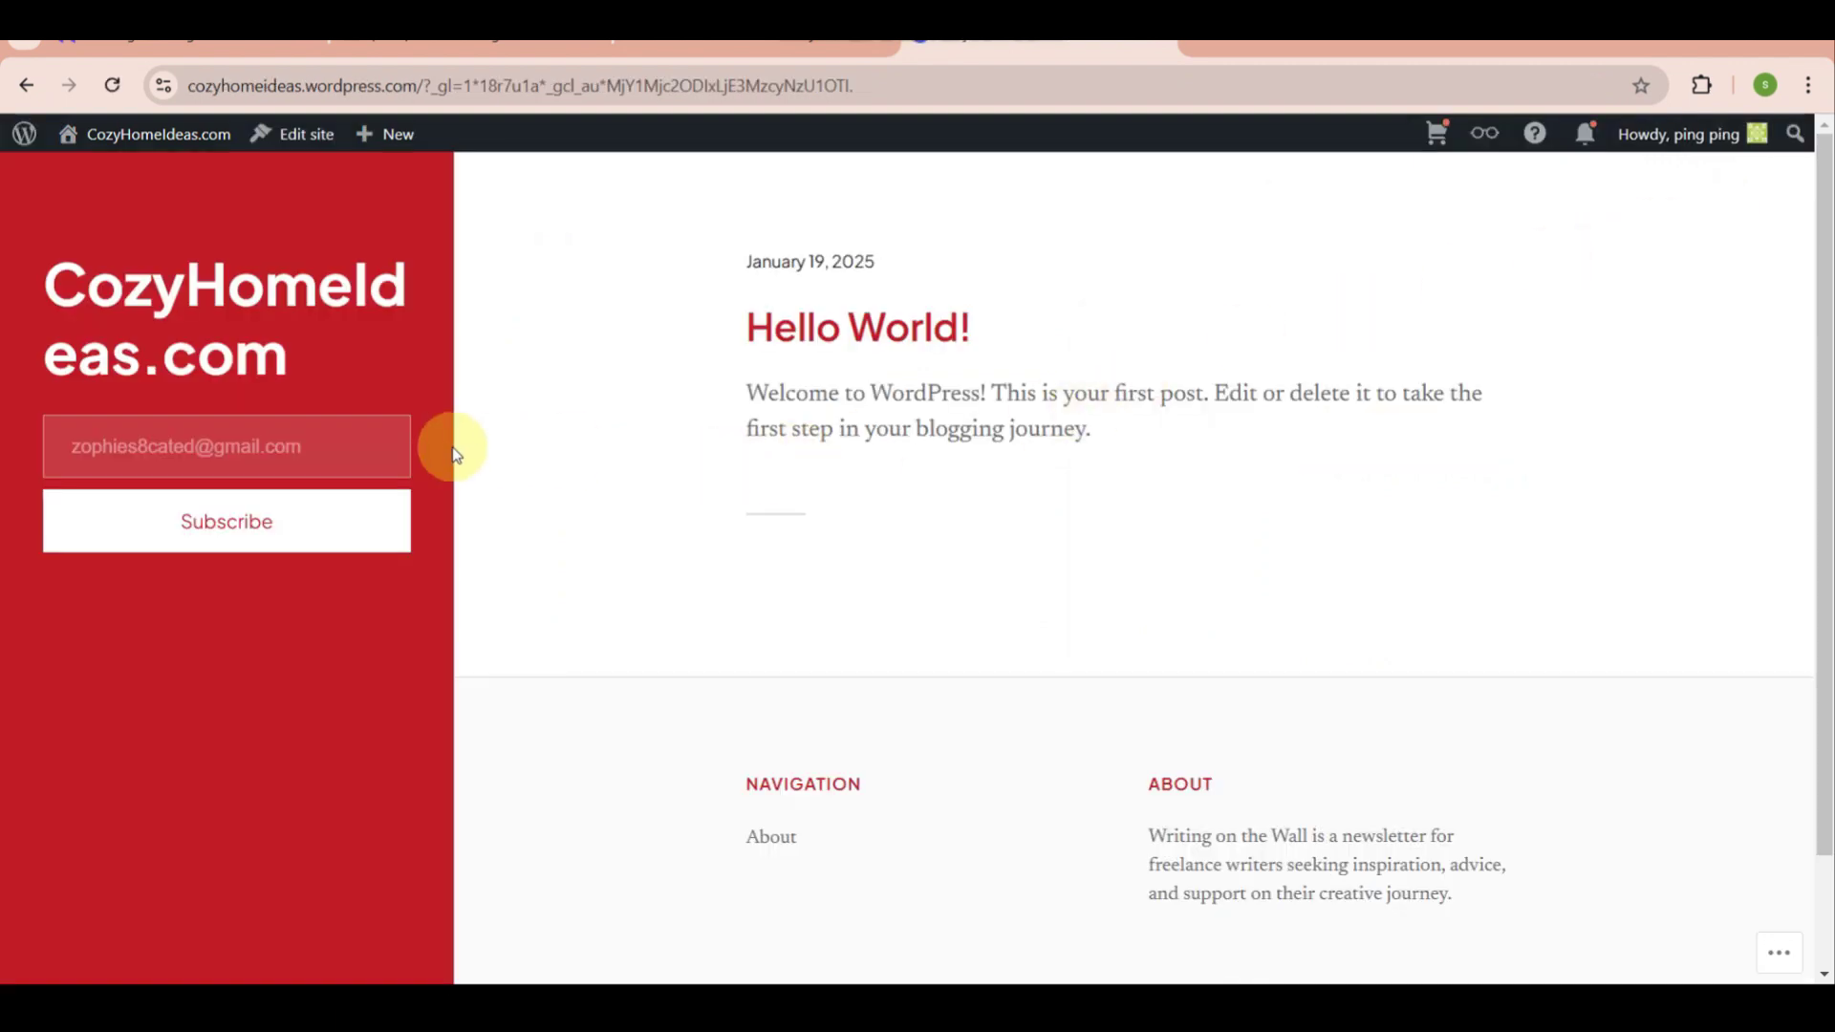
pyautogui.scroll(-2, 877, 509)
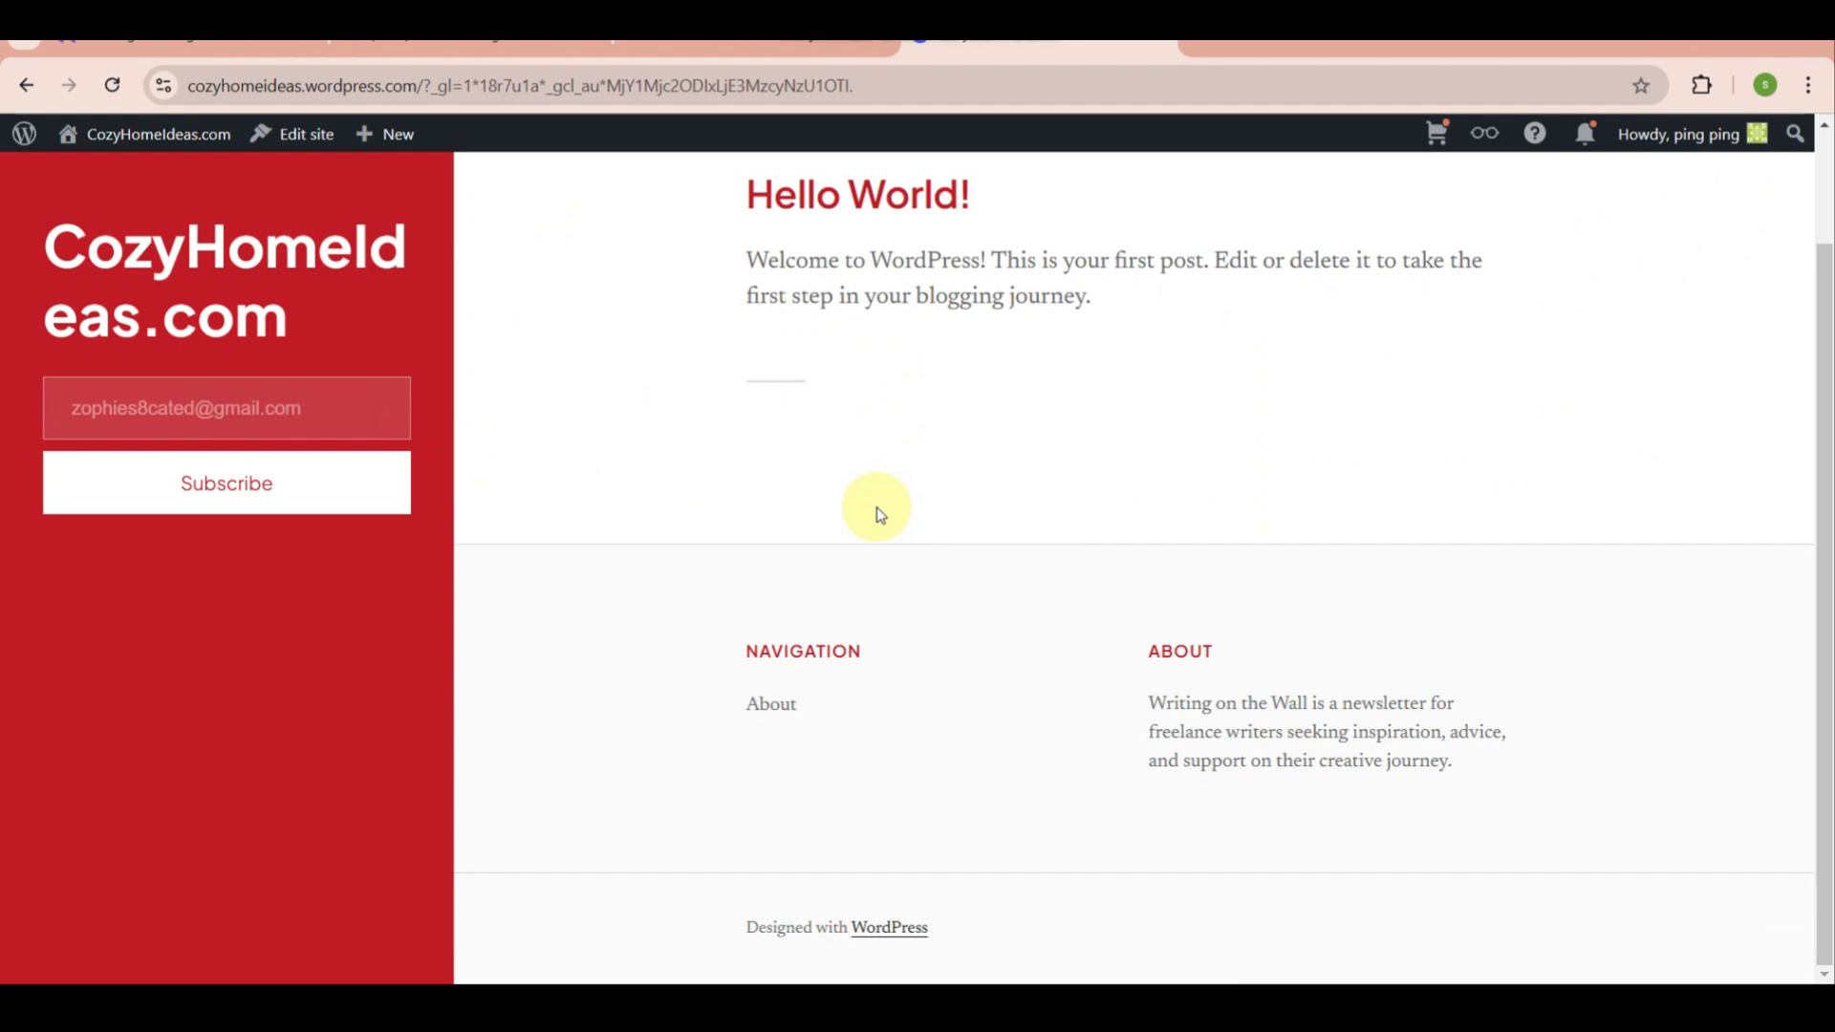
pyautogui.scroll(2, 874, 508)
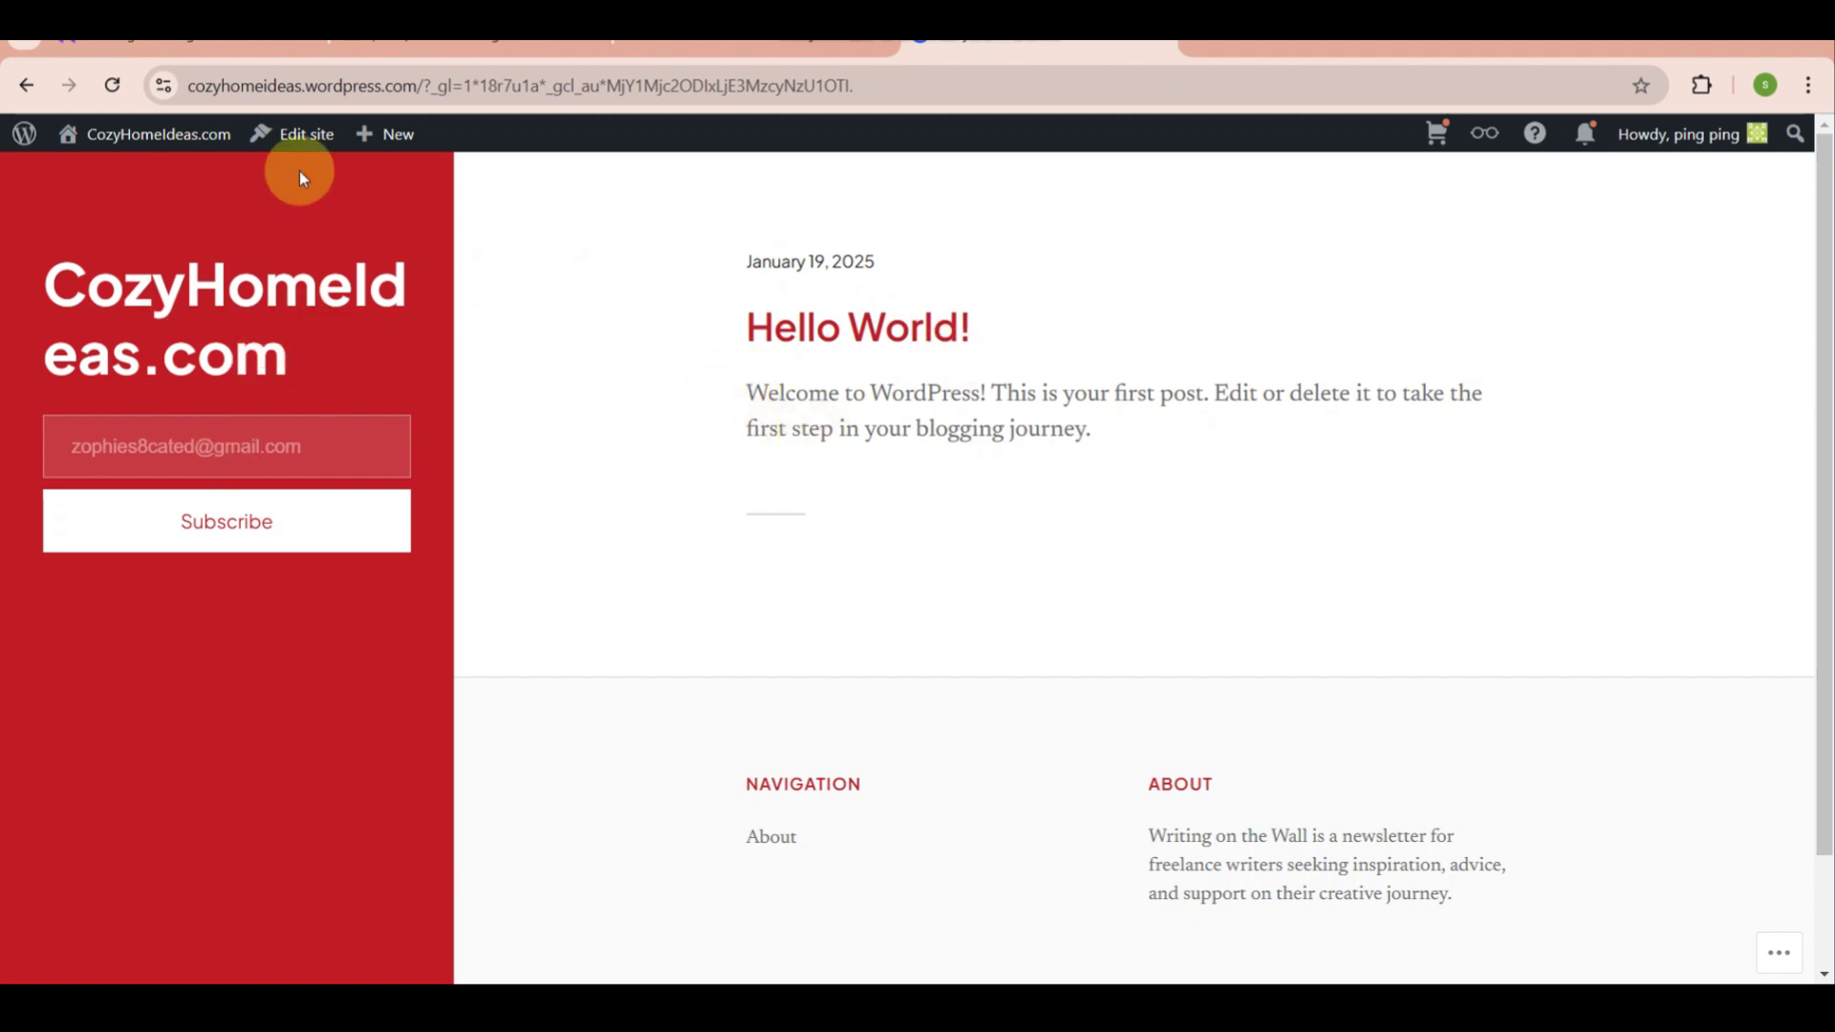
# Step: Open the site editor to look over the Index template, and return to the site's My Home dashboard
pyautogui.scroll(5, 294, 158)
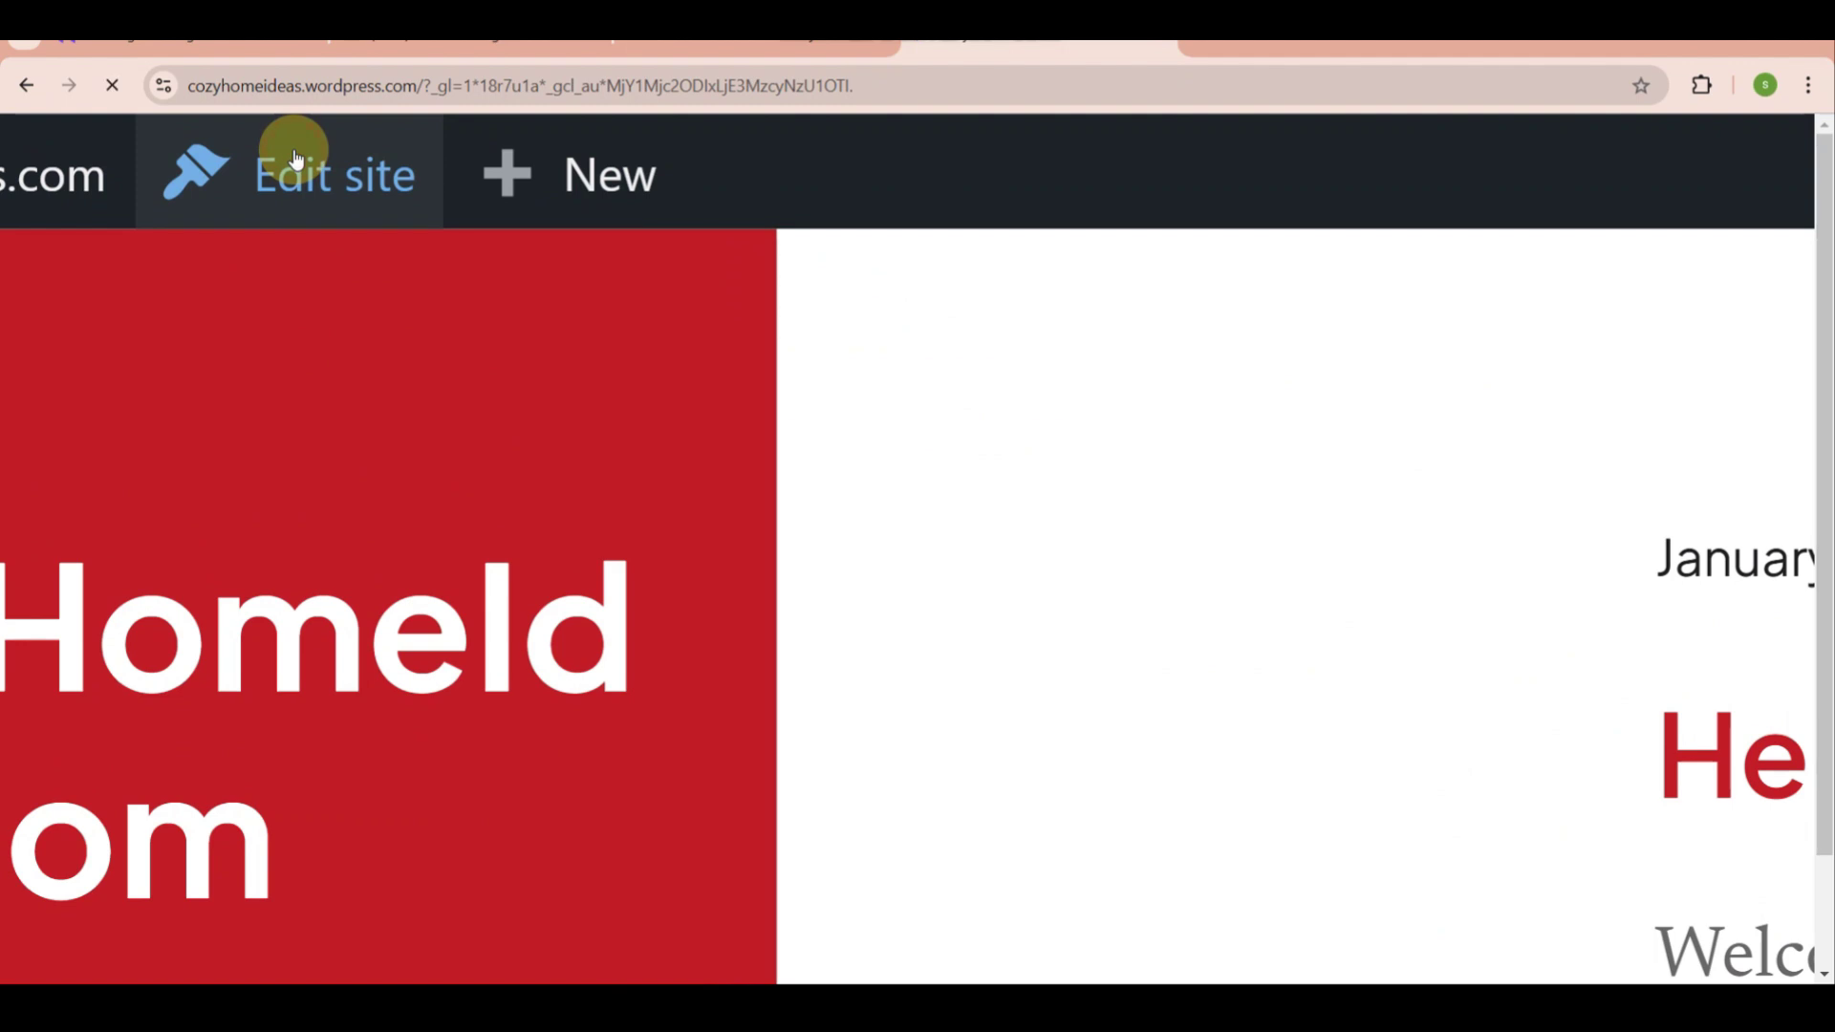
pyautogui.click(296, 157)
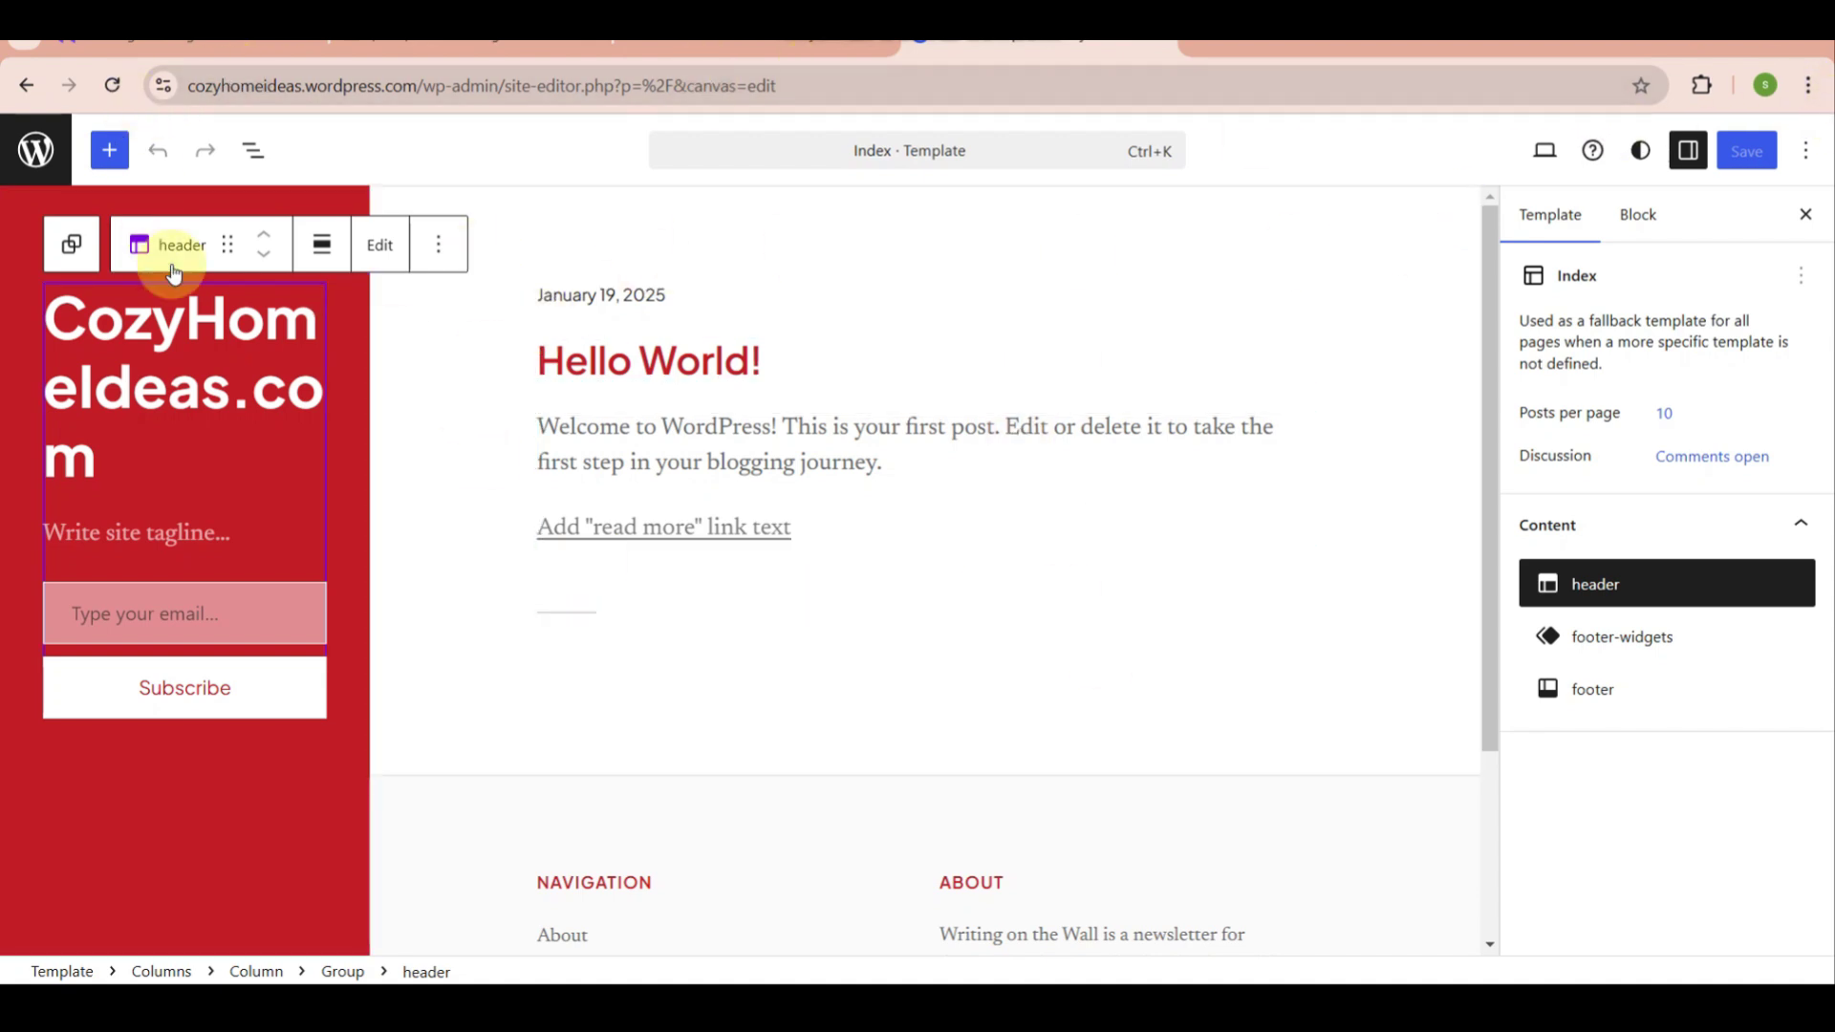
pyautogui.scroll(-4, 1174, 582)
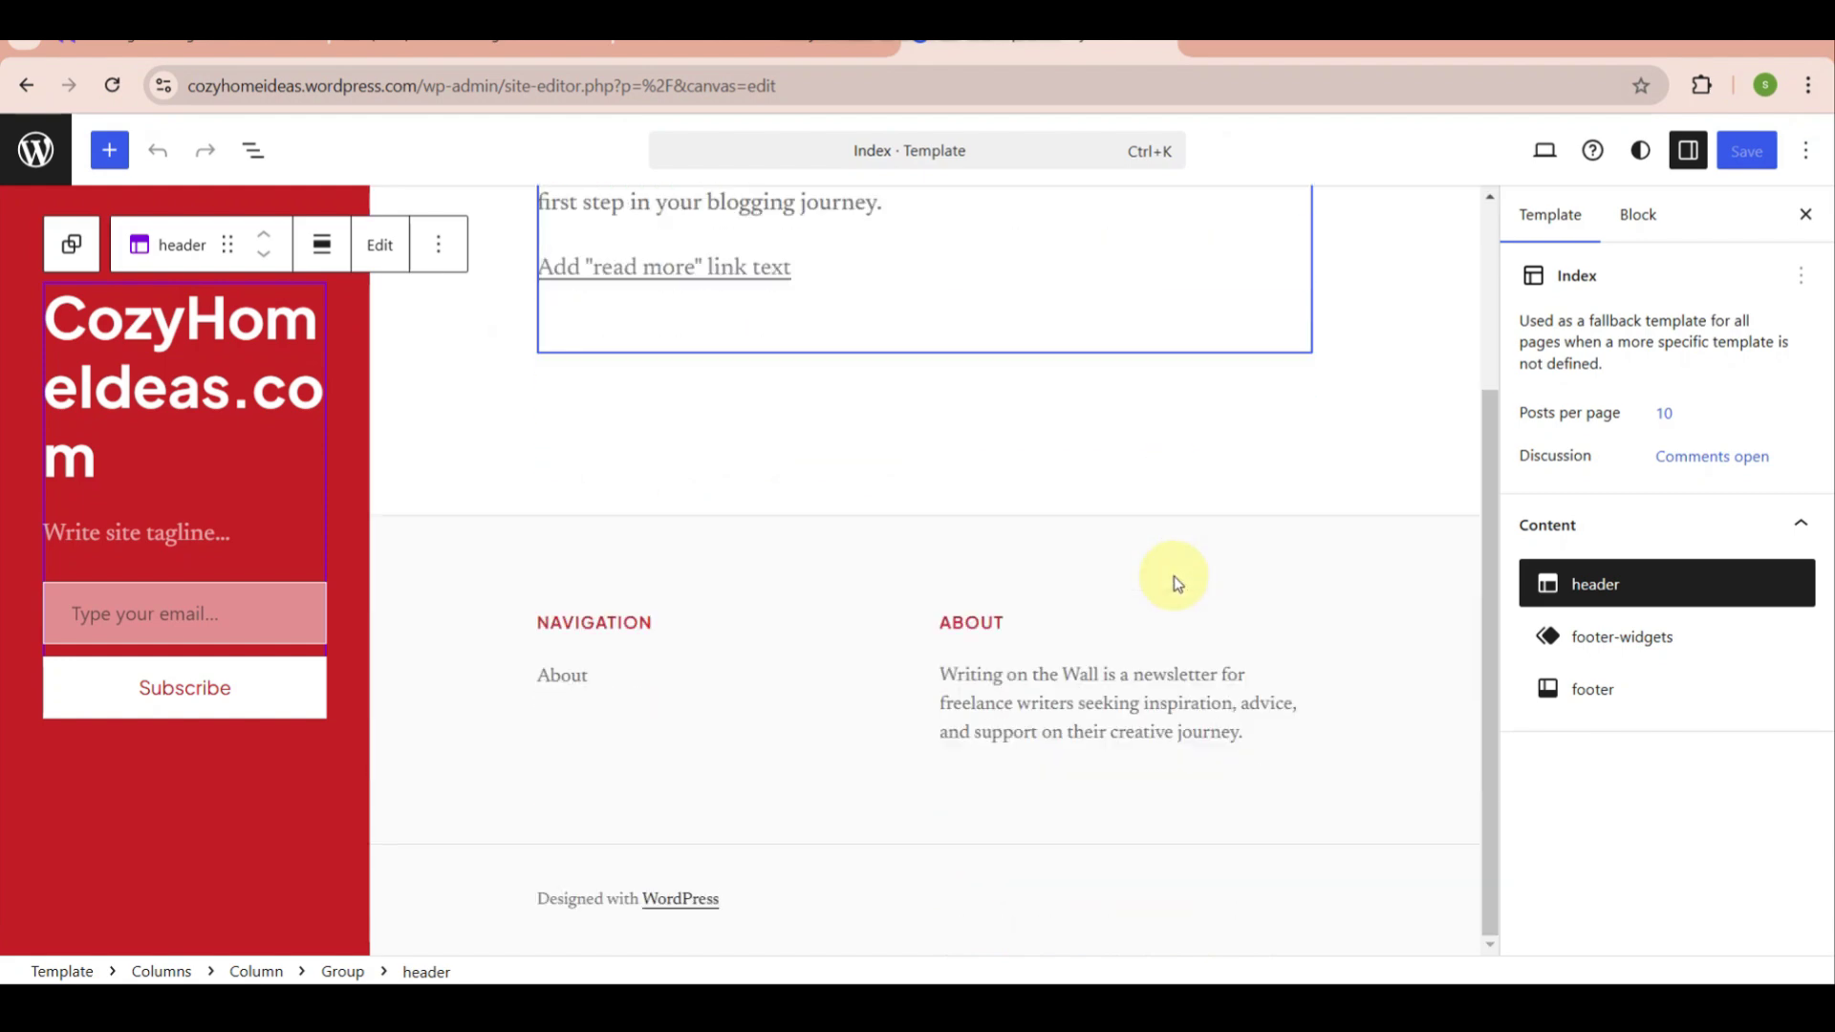
pyautogui.scroll(4, 1173, 582)
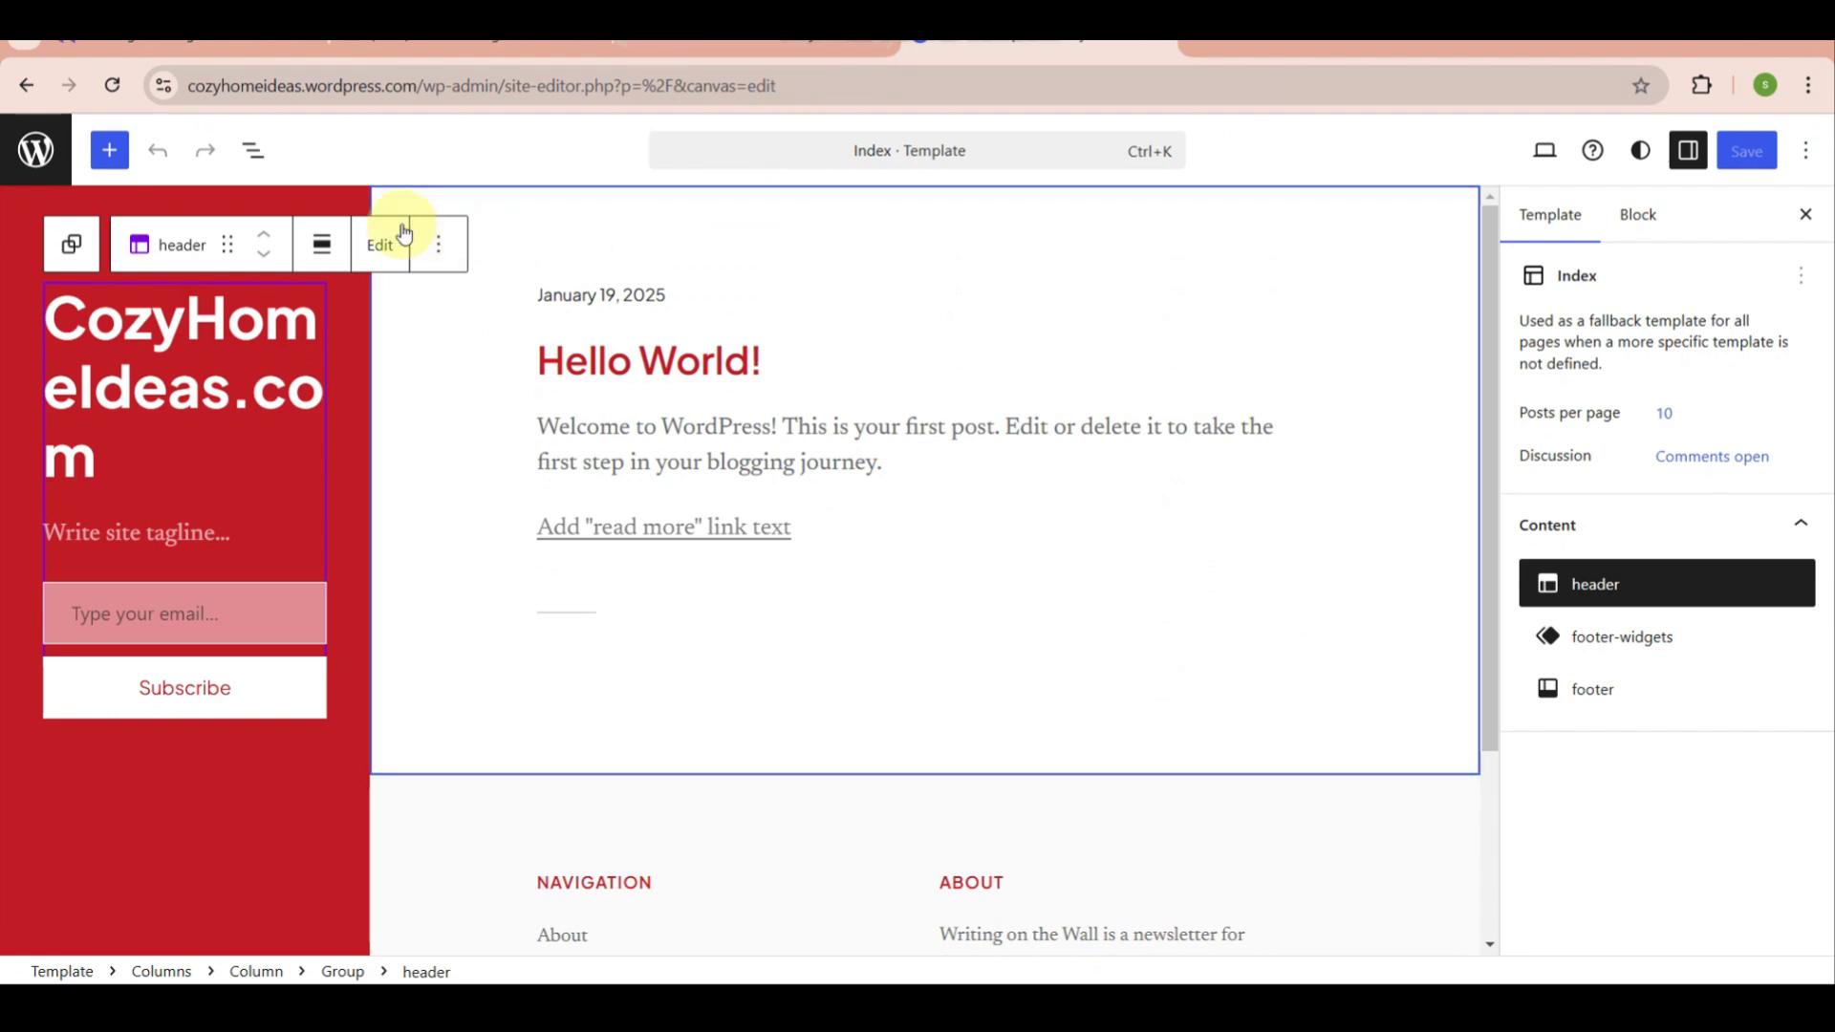
pyautogui.click(19, 86)
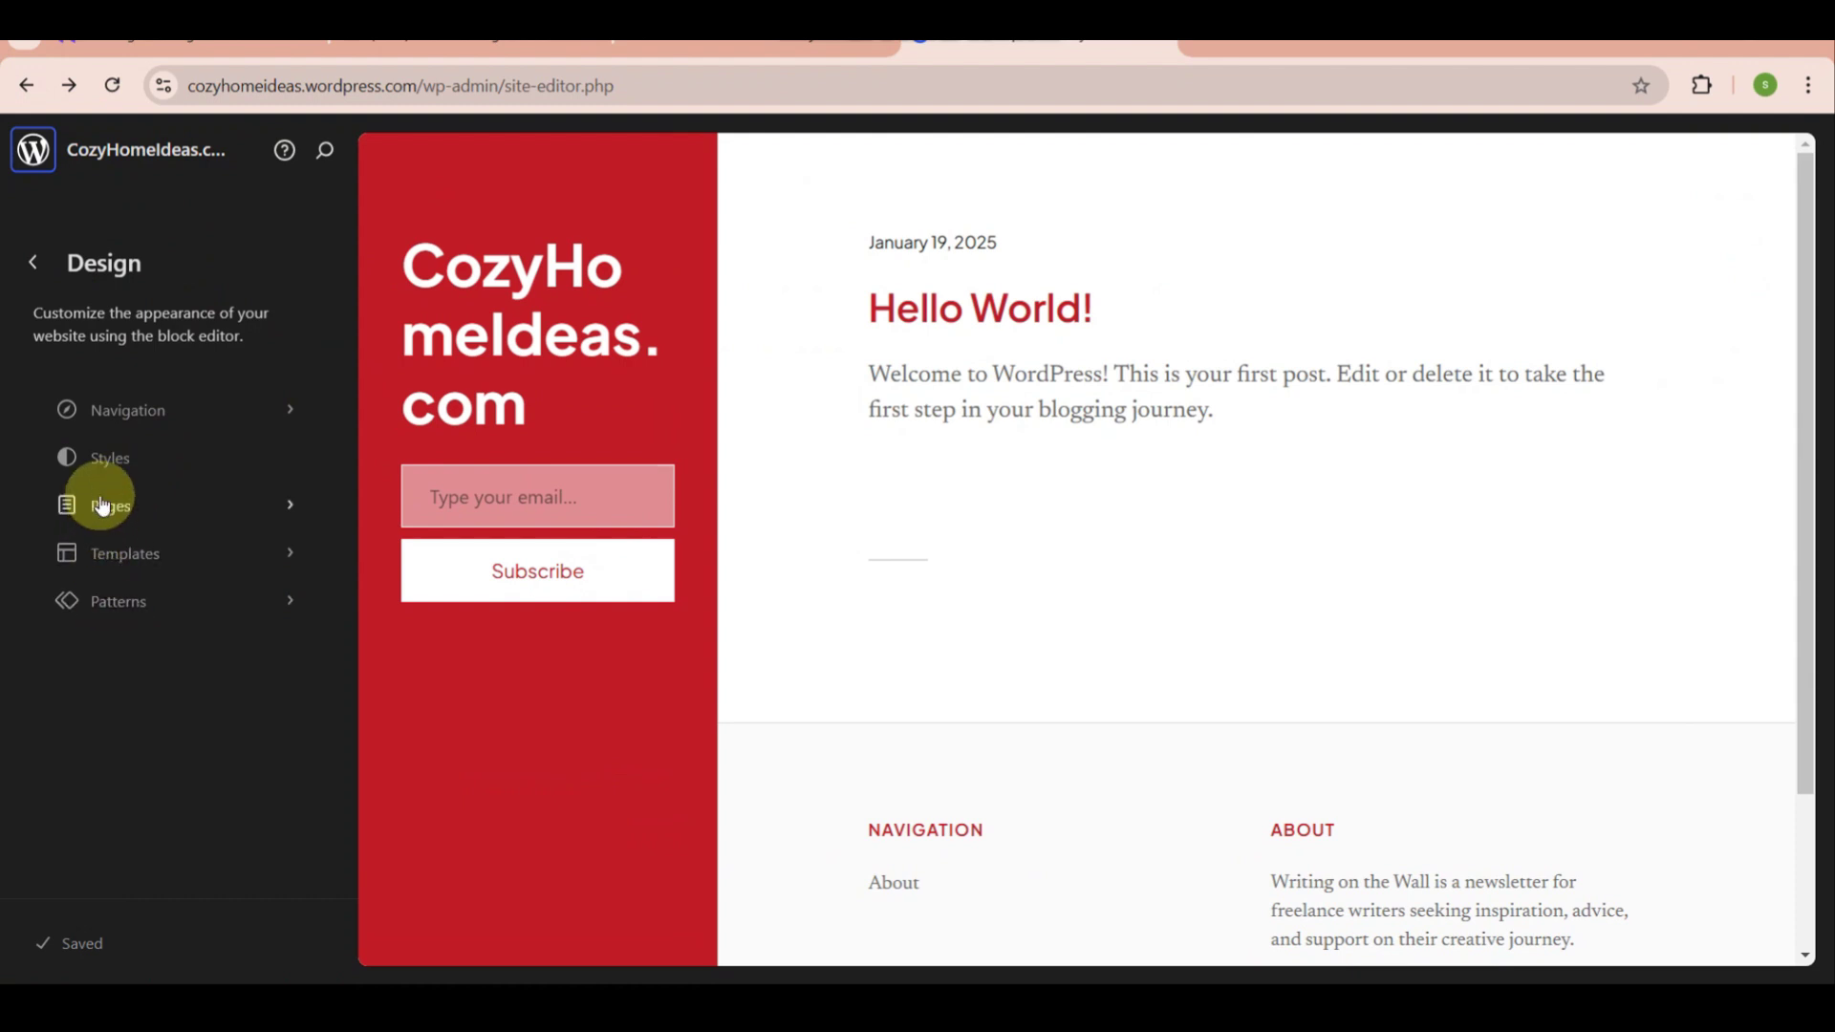
pyautogui.click(35, 264)
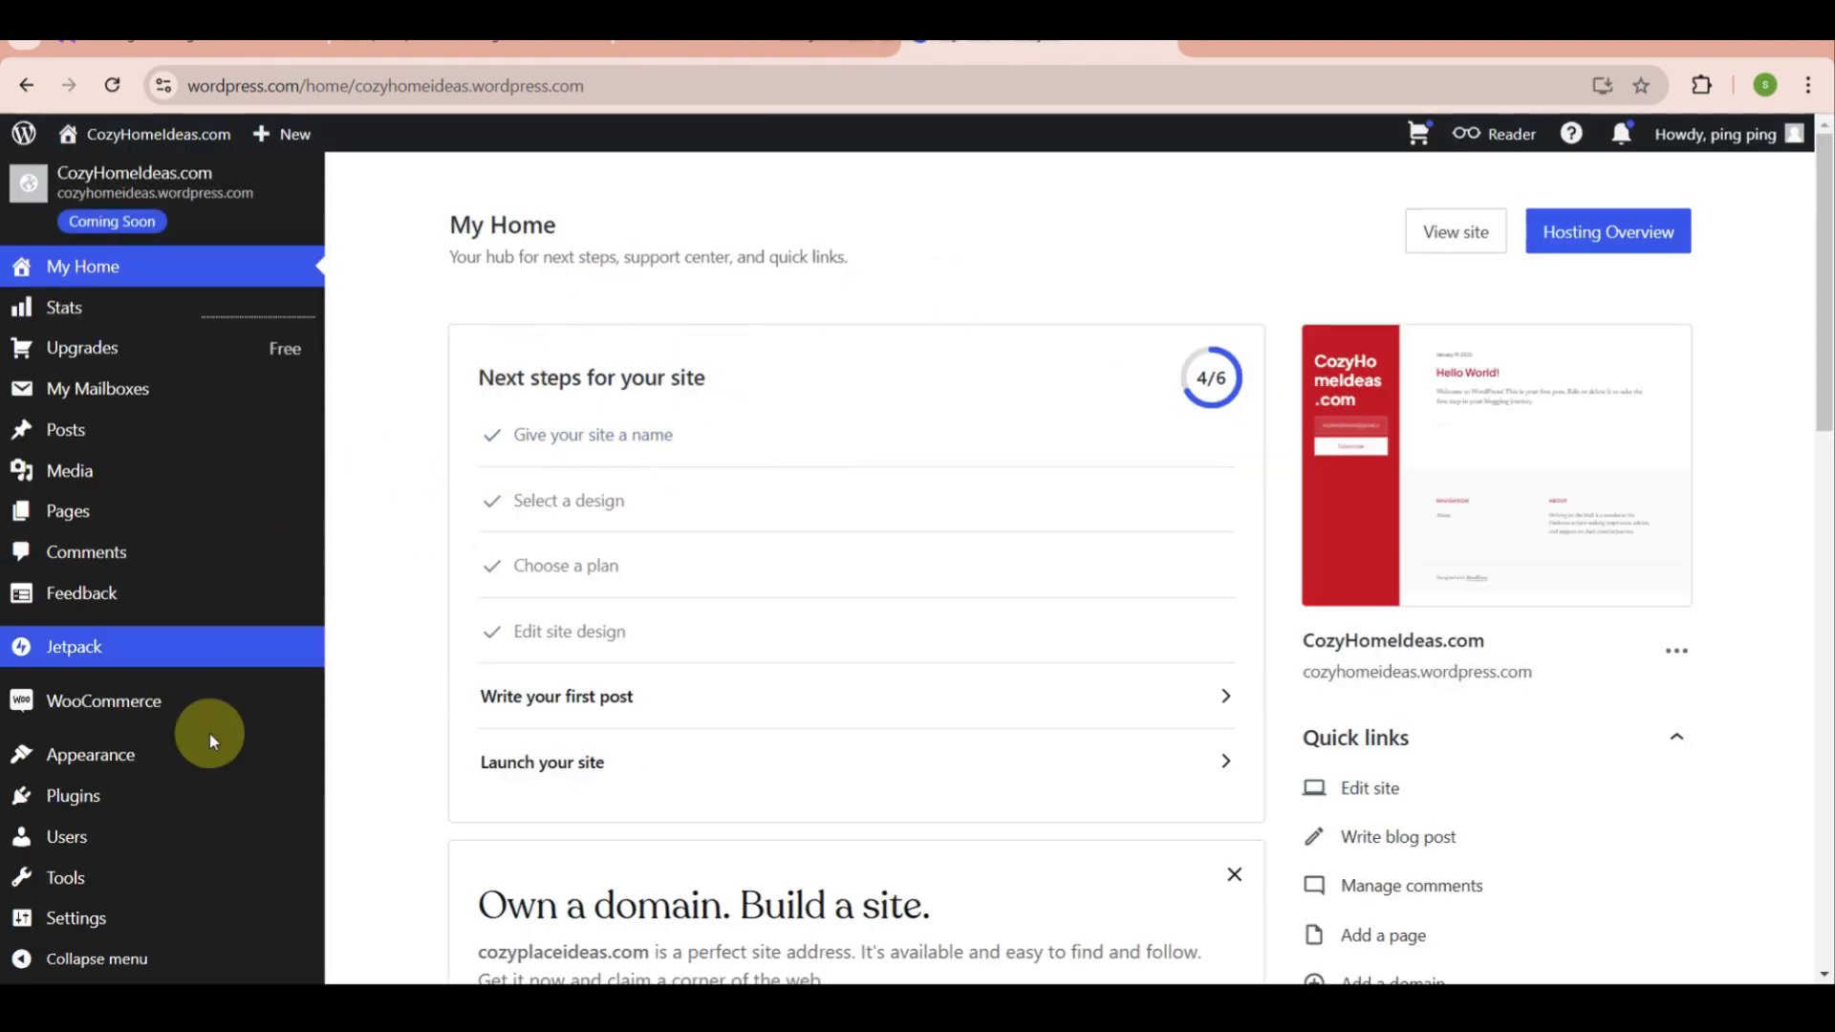
# Step: Search the Plugins marketplace for membership and look through the resulting plugins
pyautogui.scroll(-5, 134, 865)
pyautogui.moveTo(33, 749)
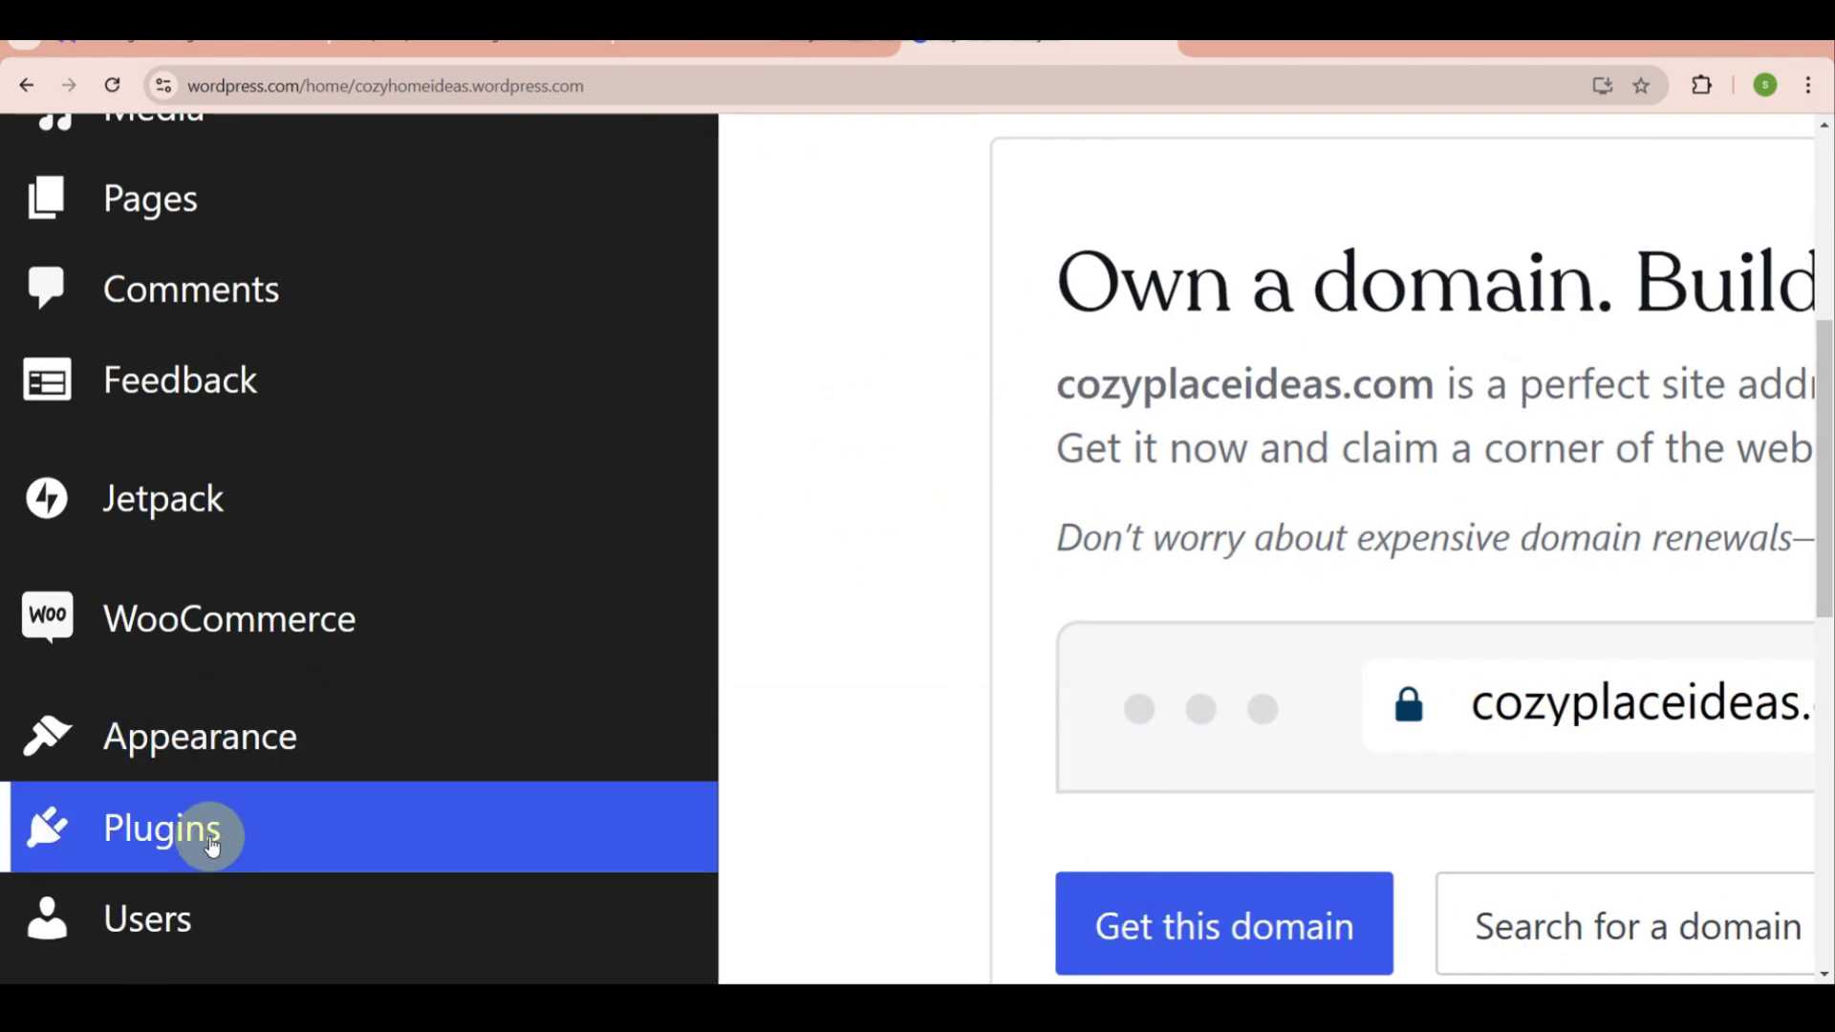
pyautogui.click(210, 845)
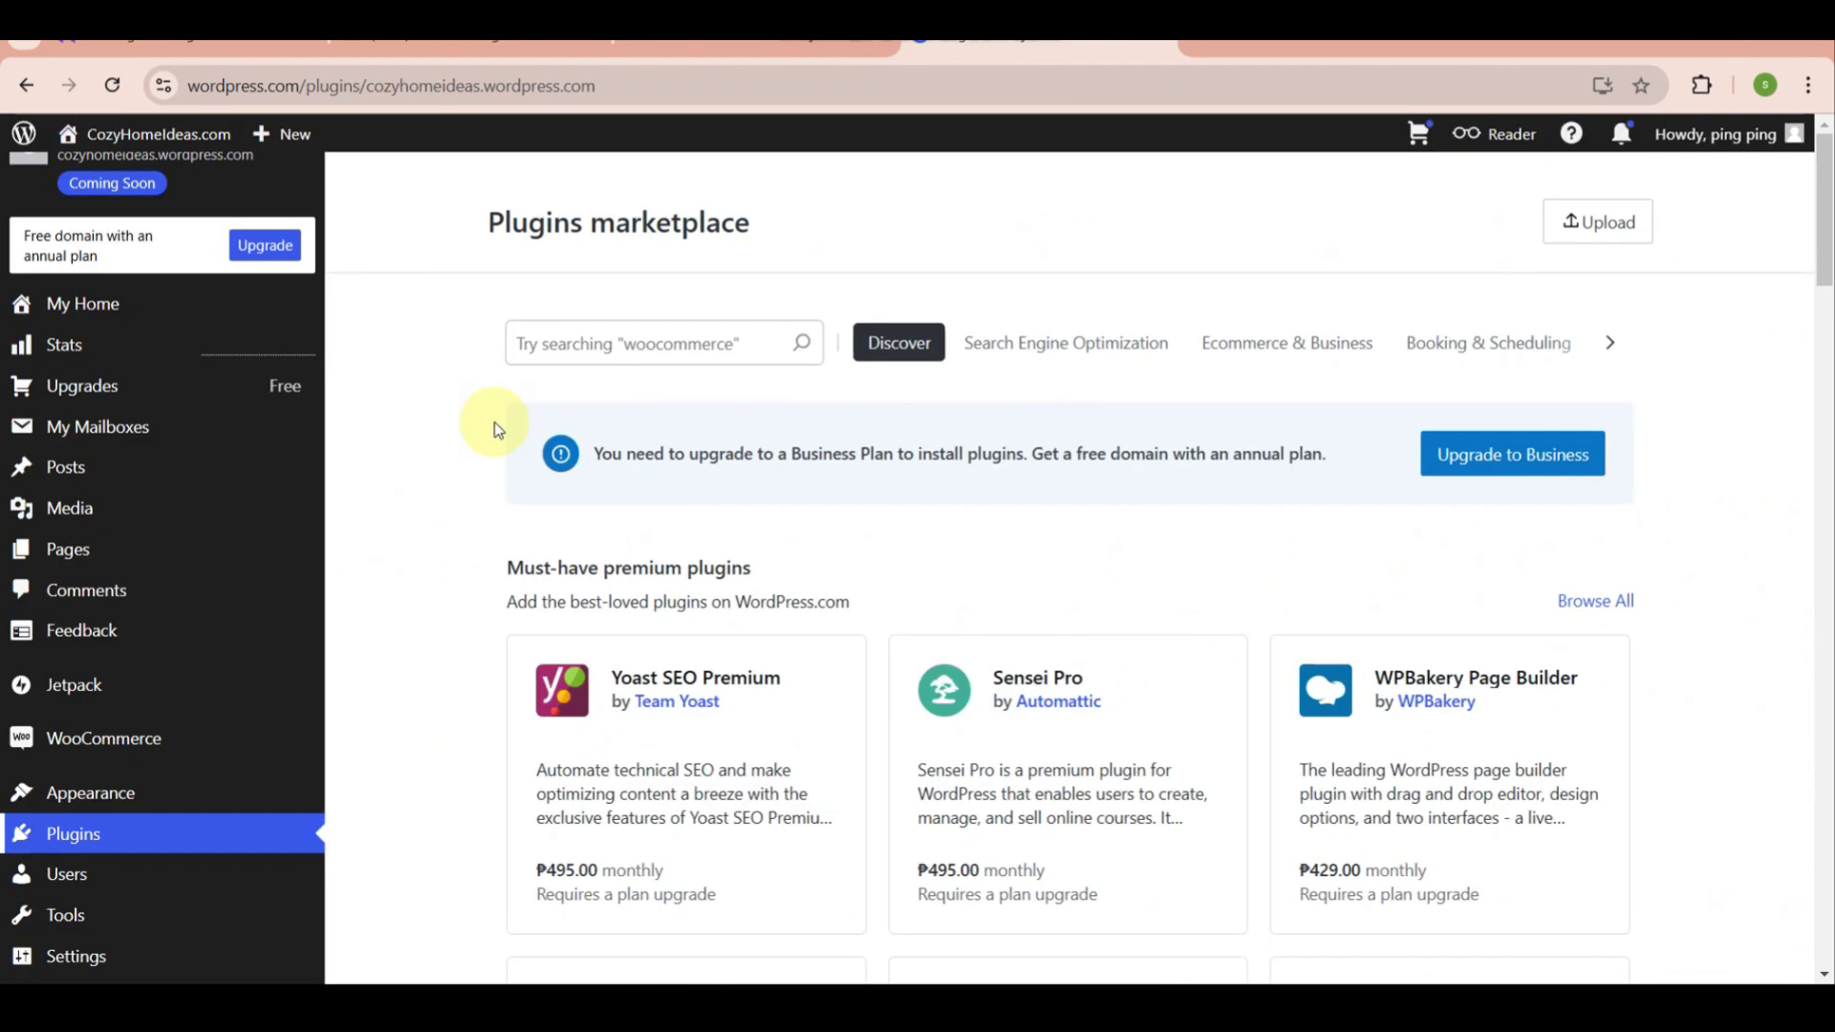
pyautogui.click(612, 343)
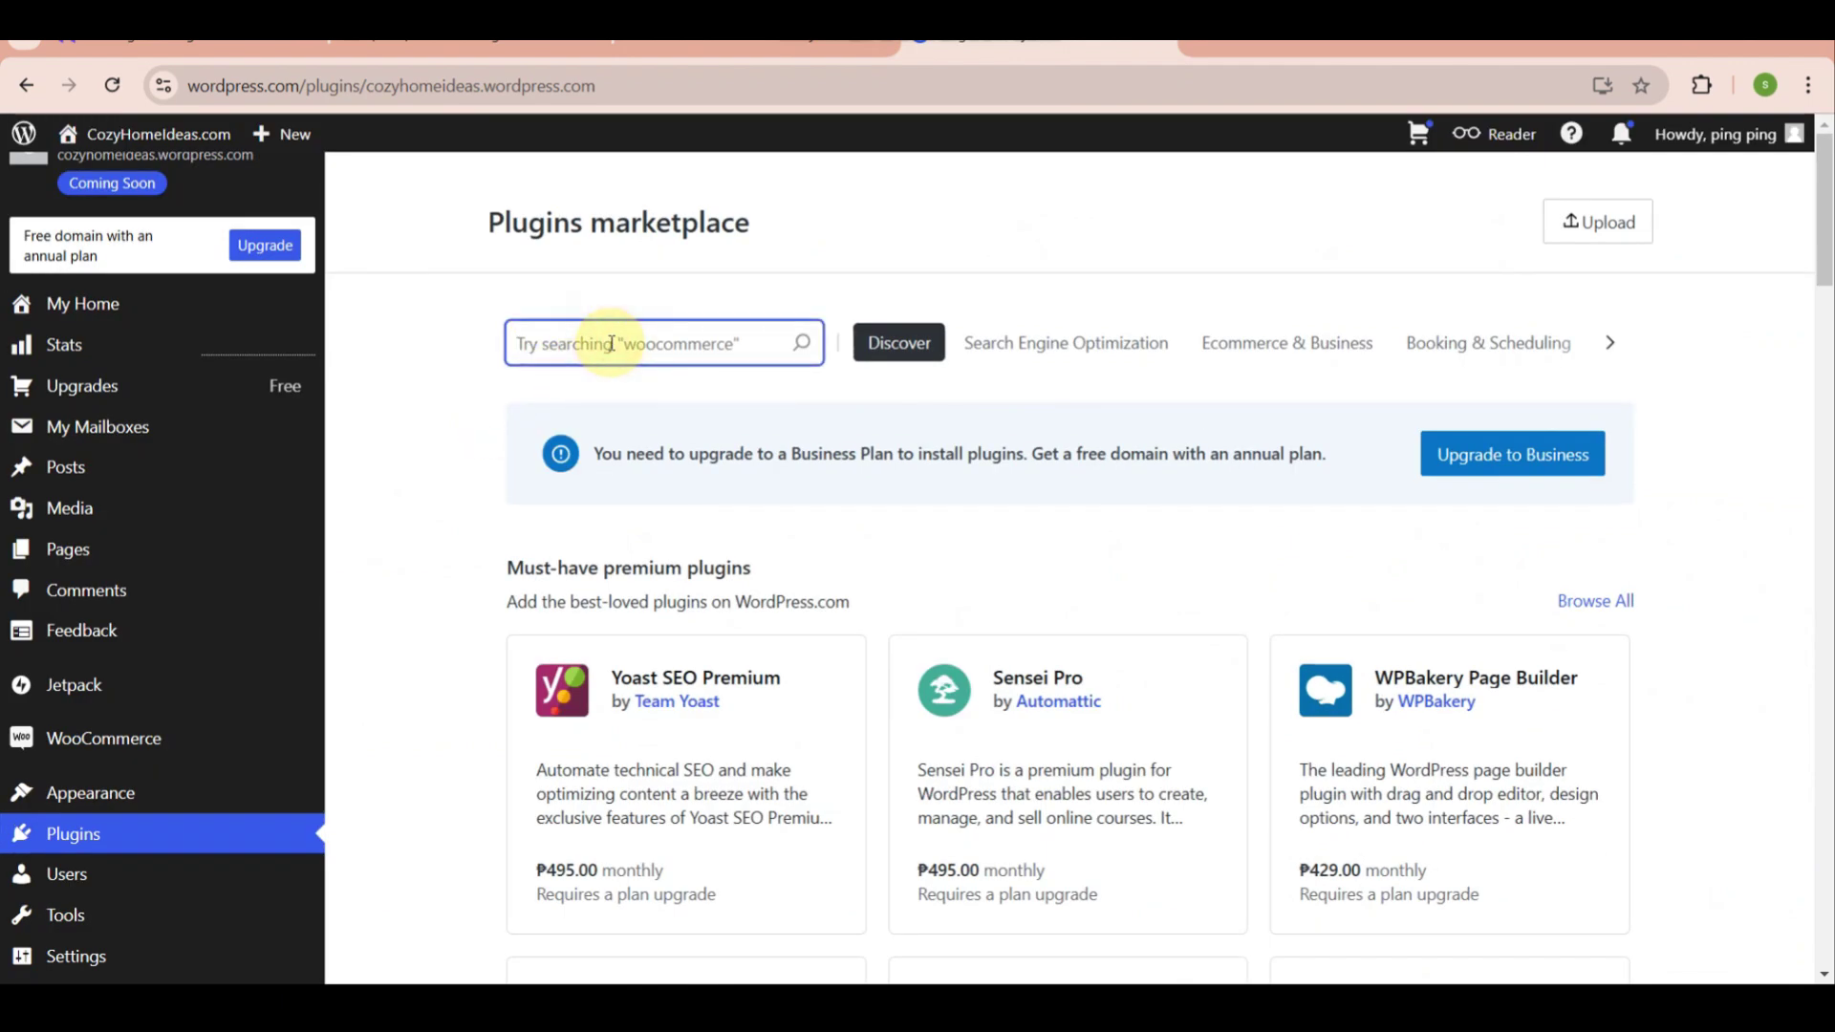
pyautogui.write('mem')
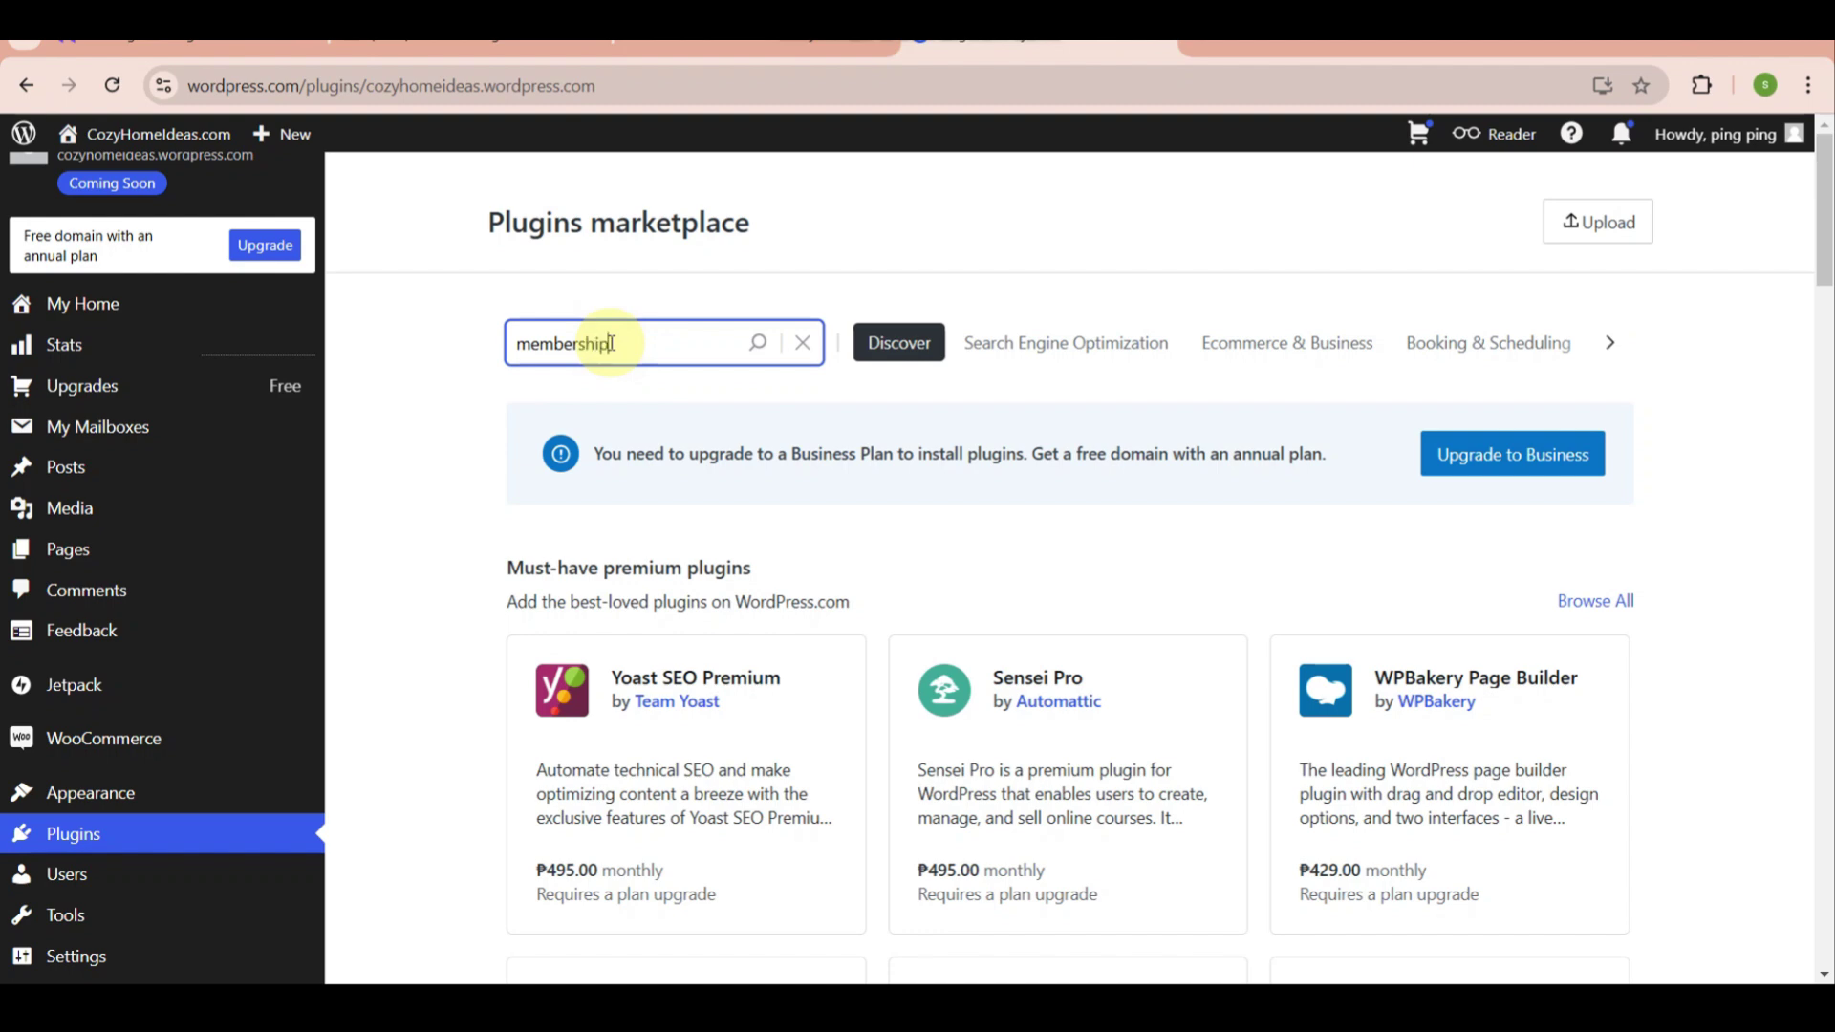
pyautogui.write('bership')
pyautogui.press('Return')
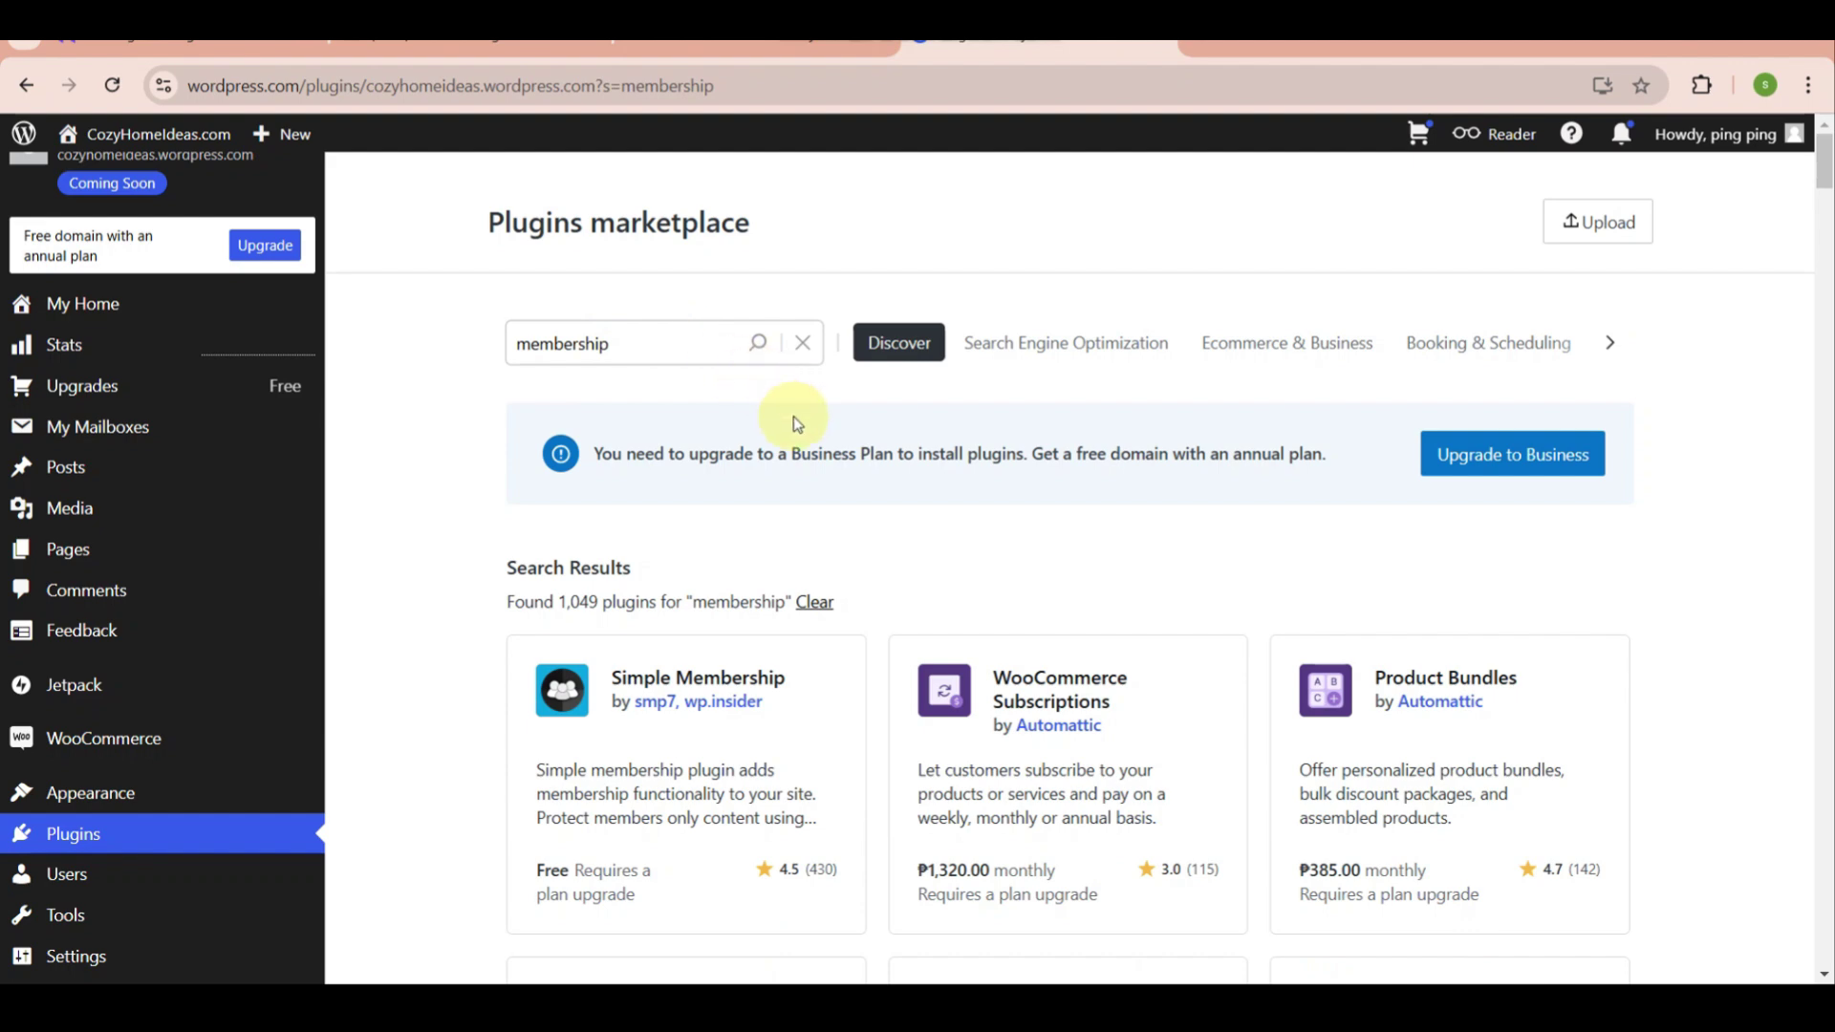
pyautogui.scroll(-1, 811, 650)
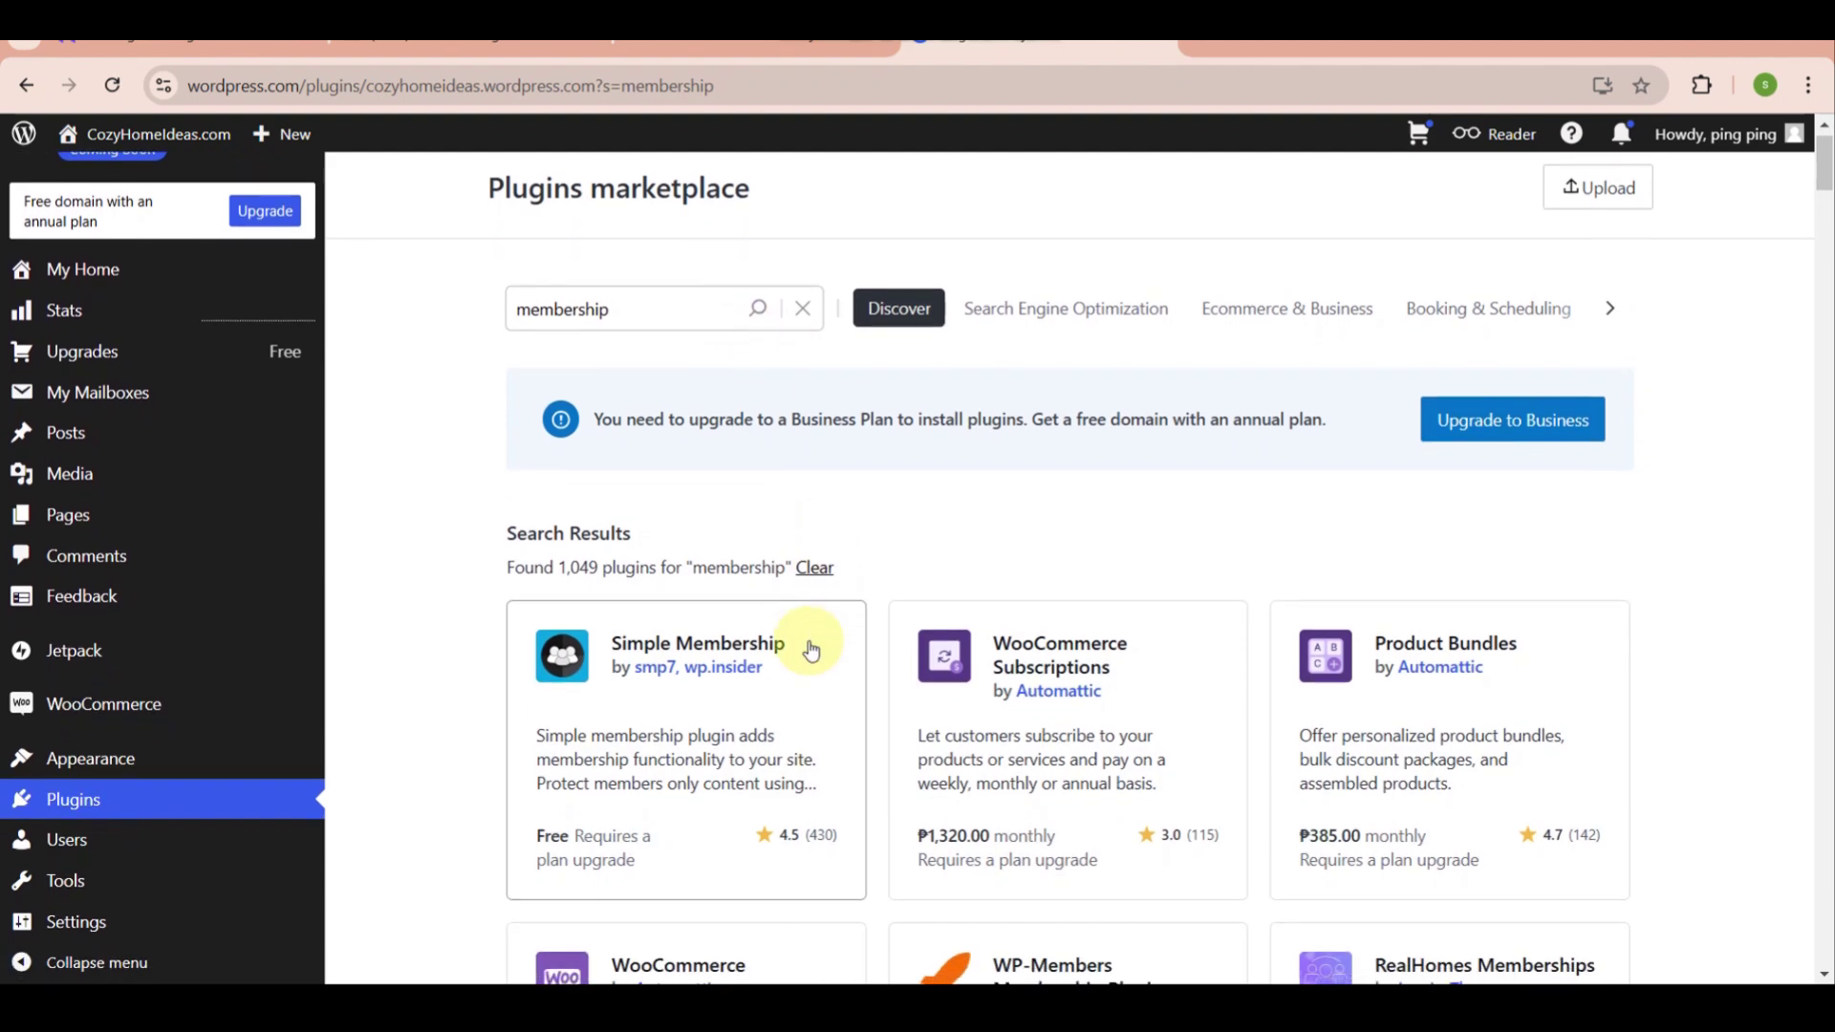
pyautogui.scroll(-1, 809, 649)
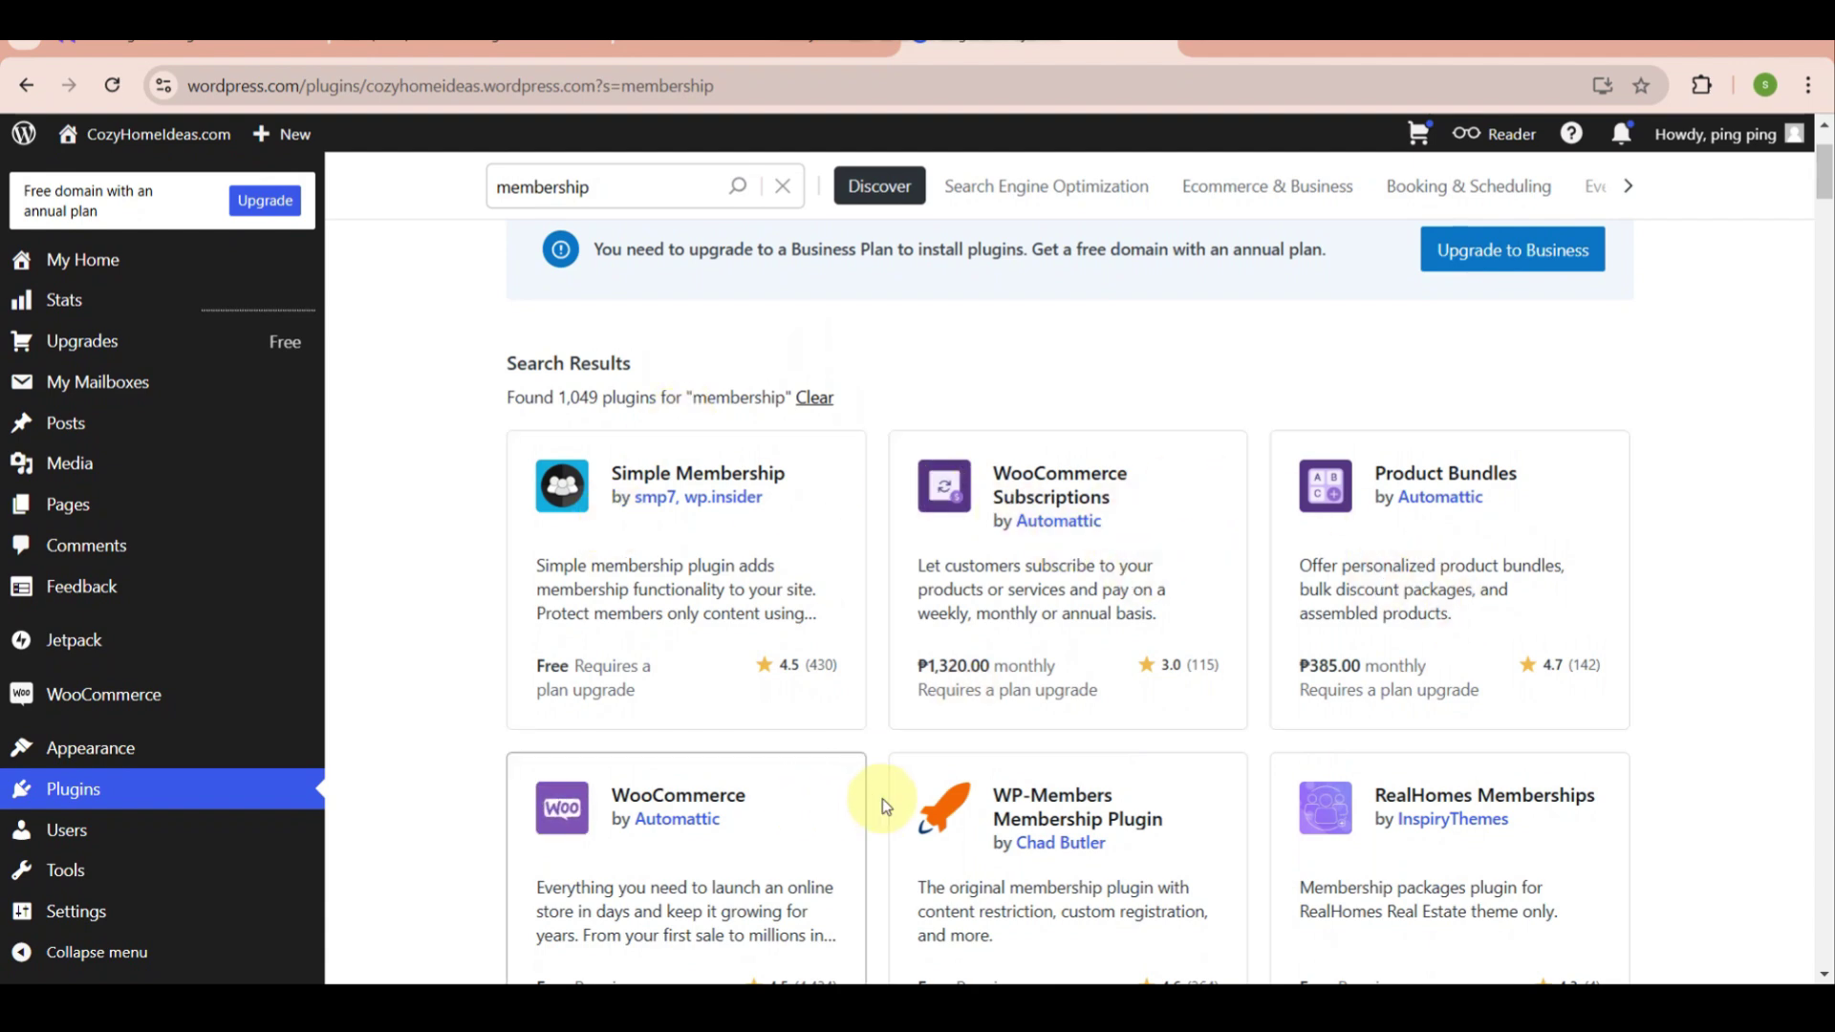
pyautogui.scroll(-3, 1321, 824)
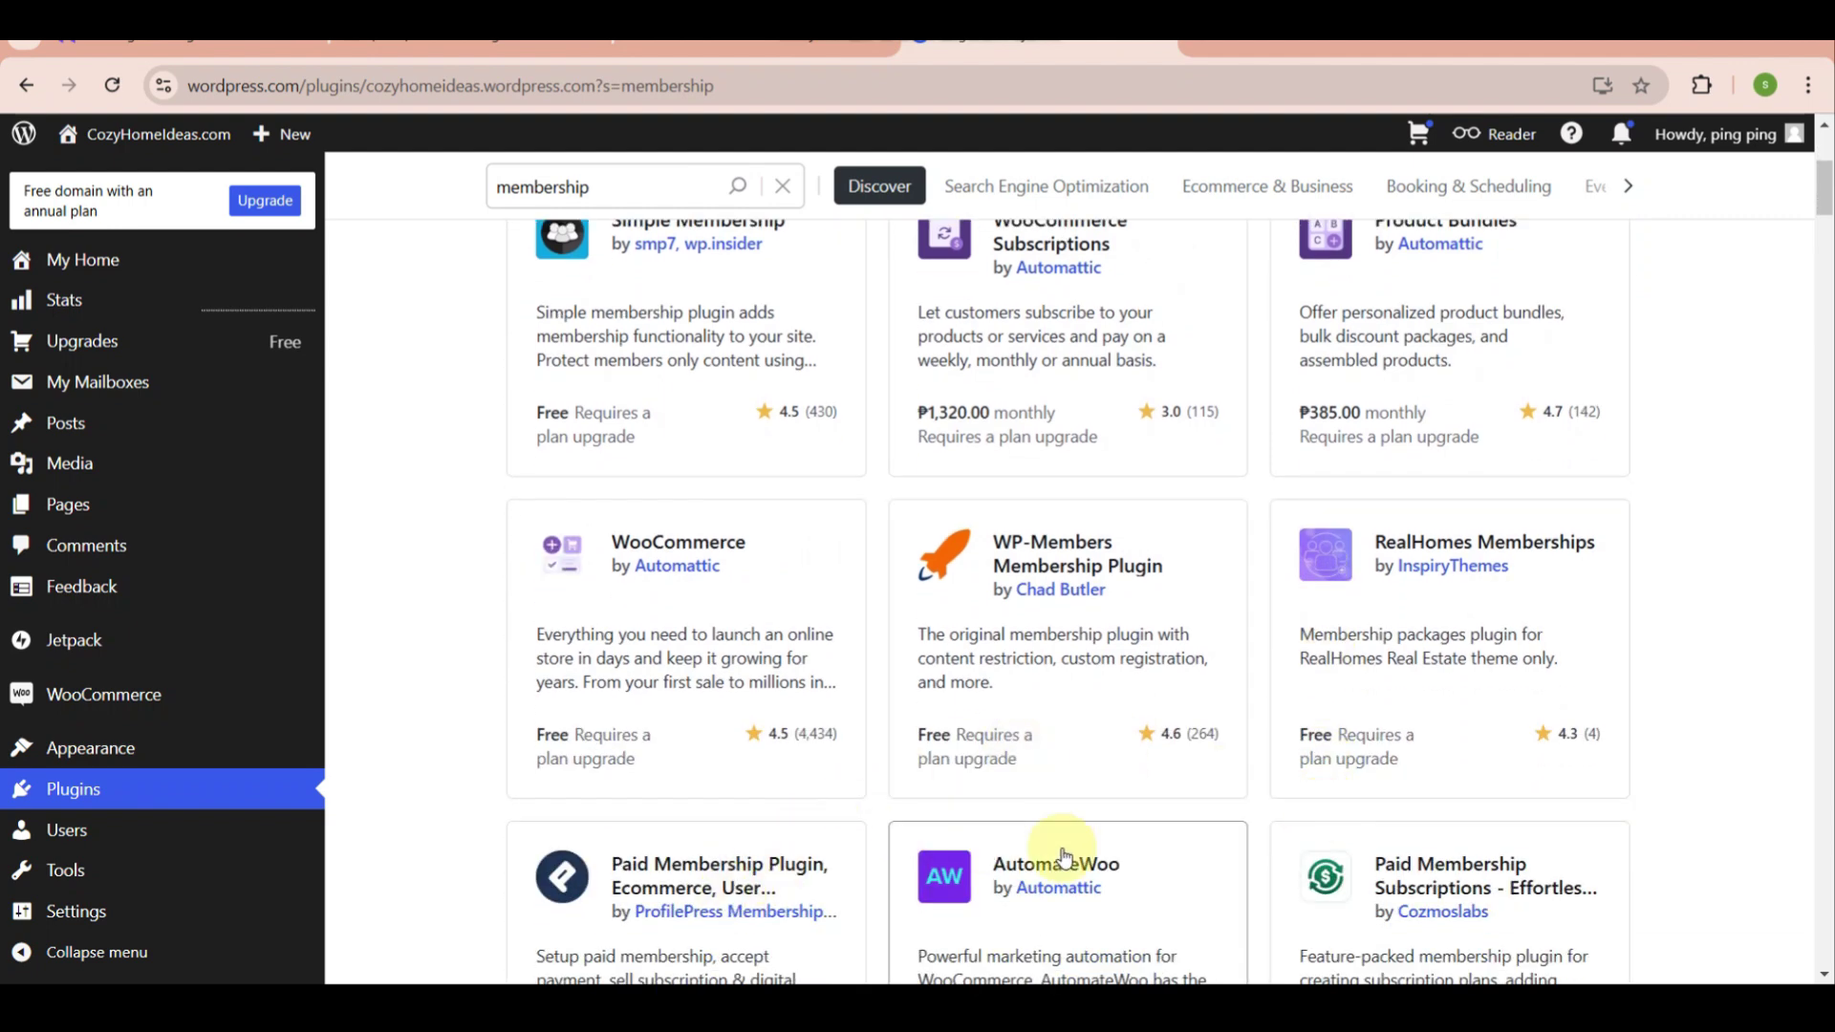
pyautogui.scroll(-3, 1424, 864)
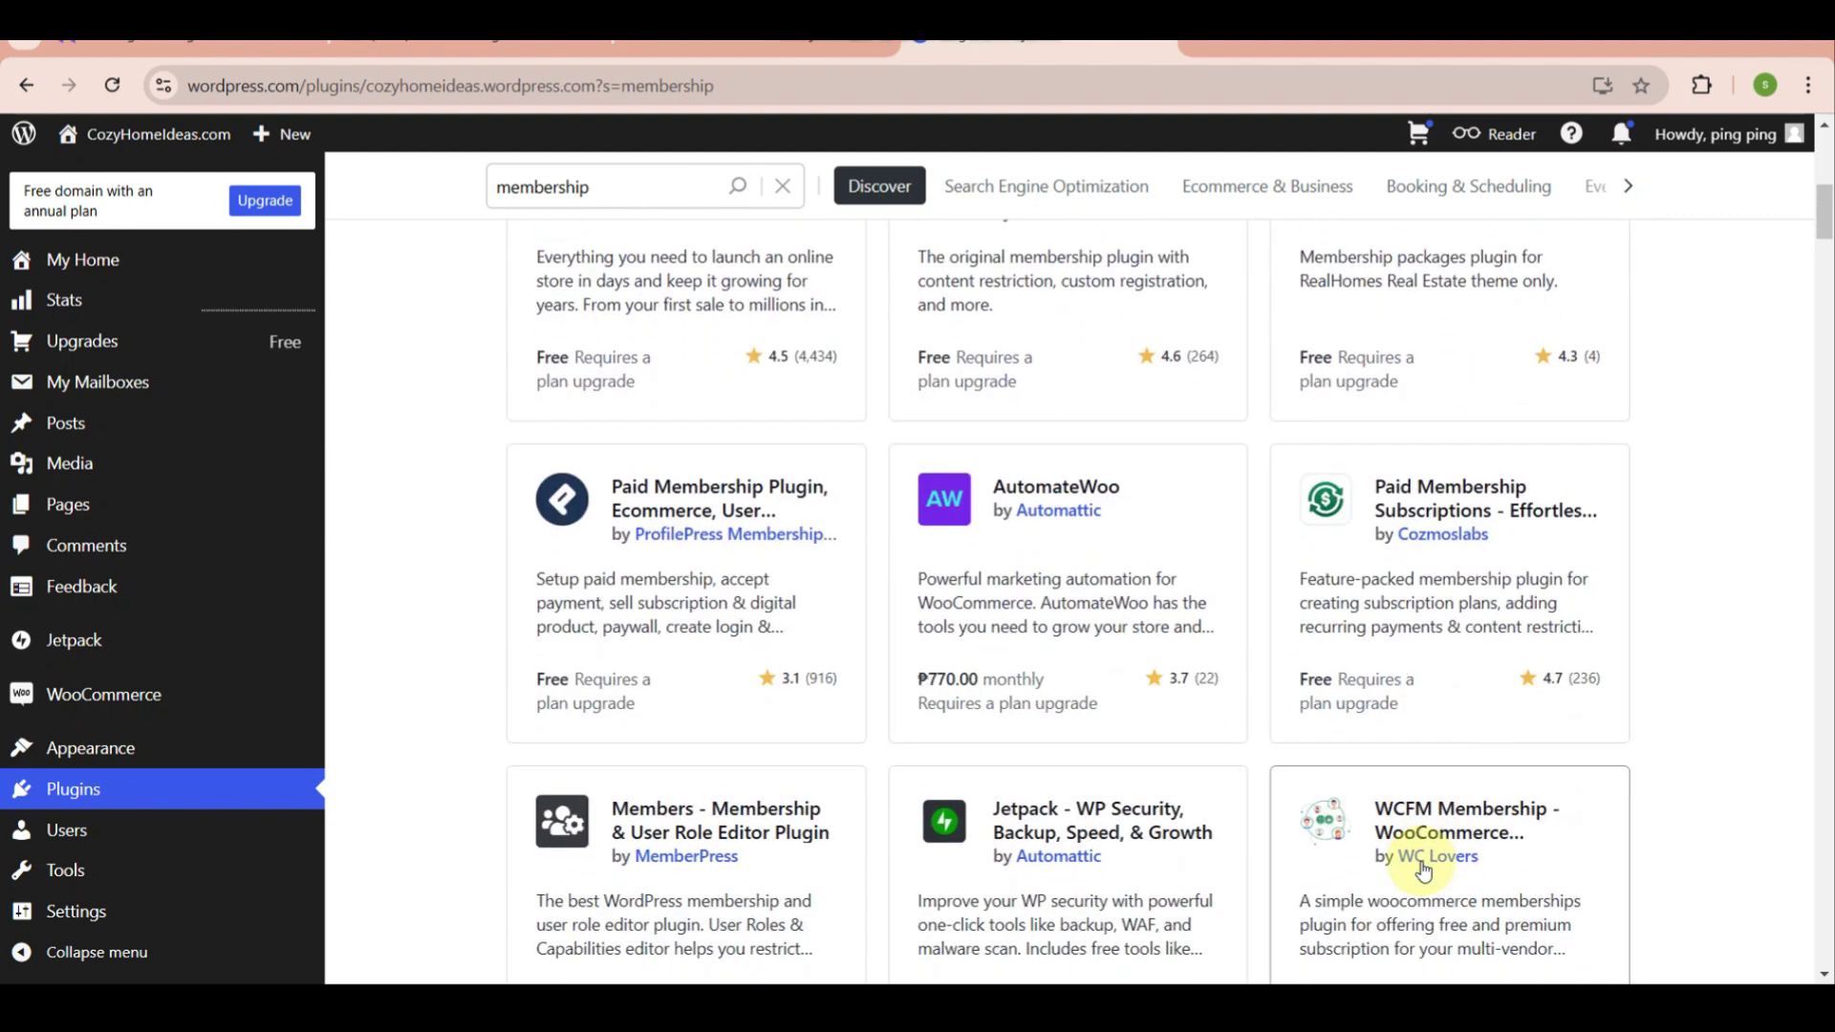
pyautogui.scroll(-4, 1320, 724)
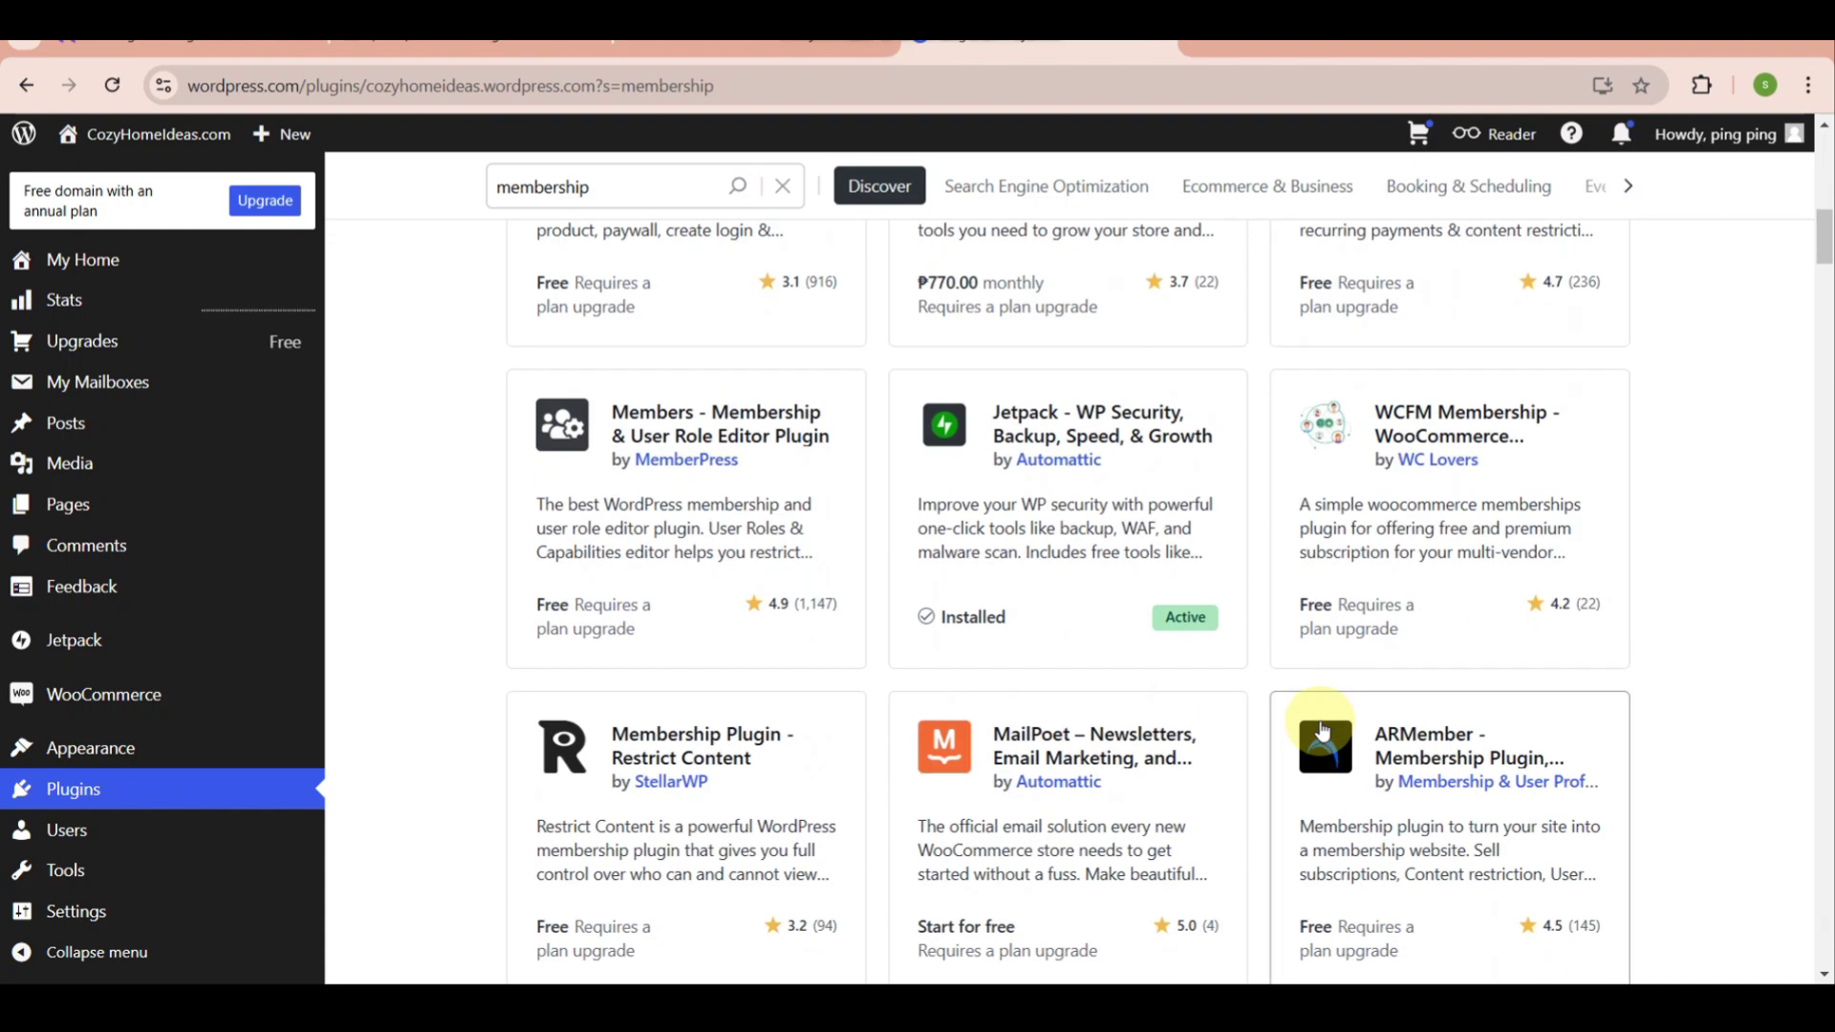
# Step: Look through the remaining membership plugins and open the details page of the Simple Membership plugin
pyautogui.scroll(-7, 1321, 729)
pyautogui.click(1322, 731)
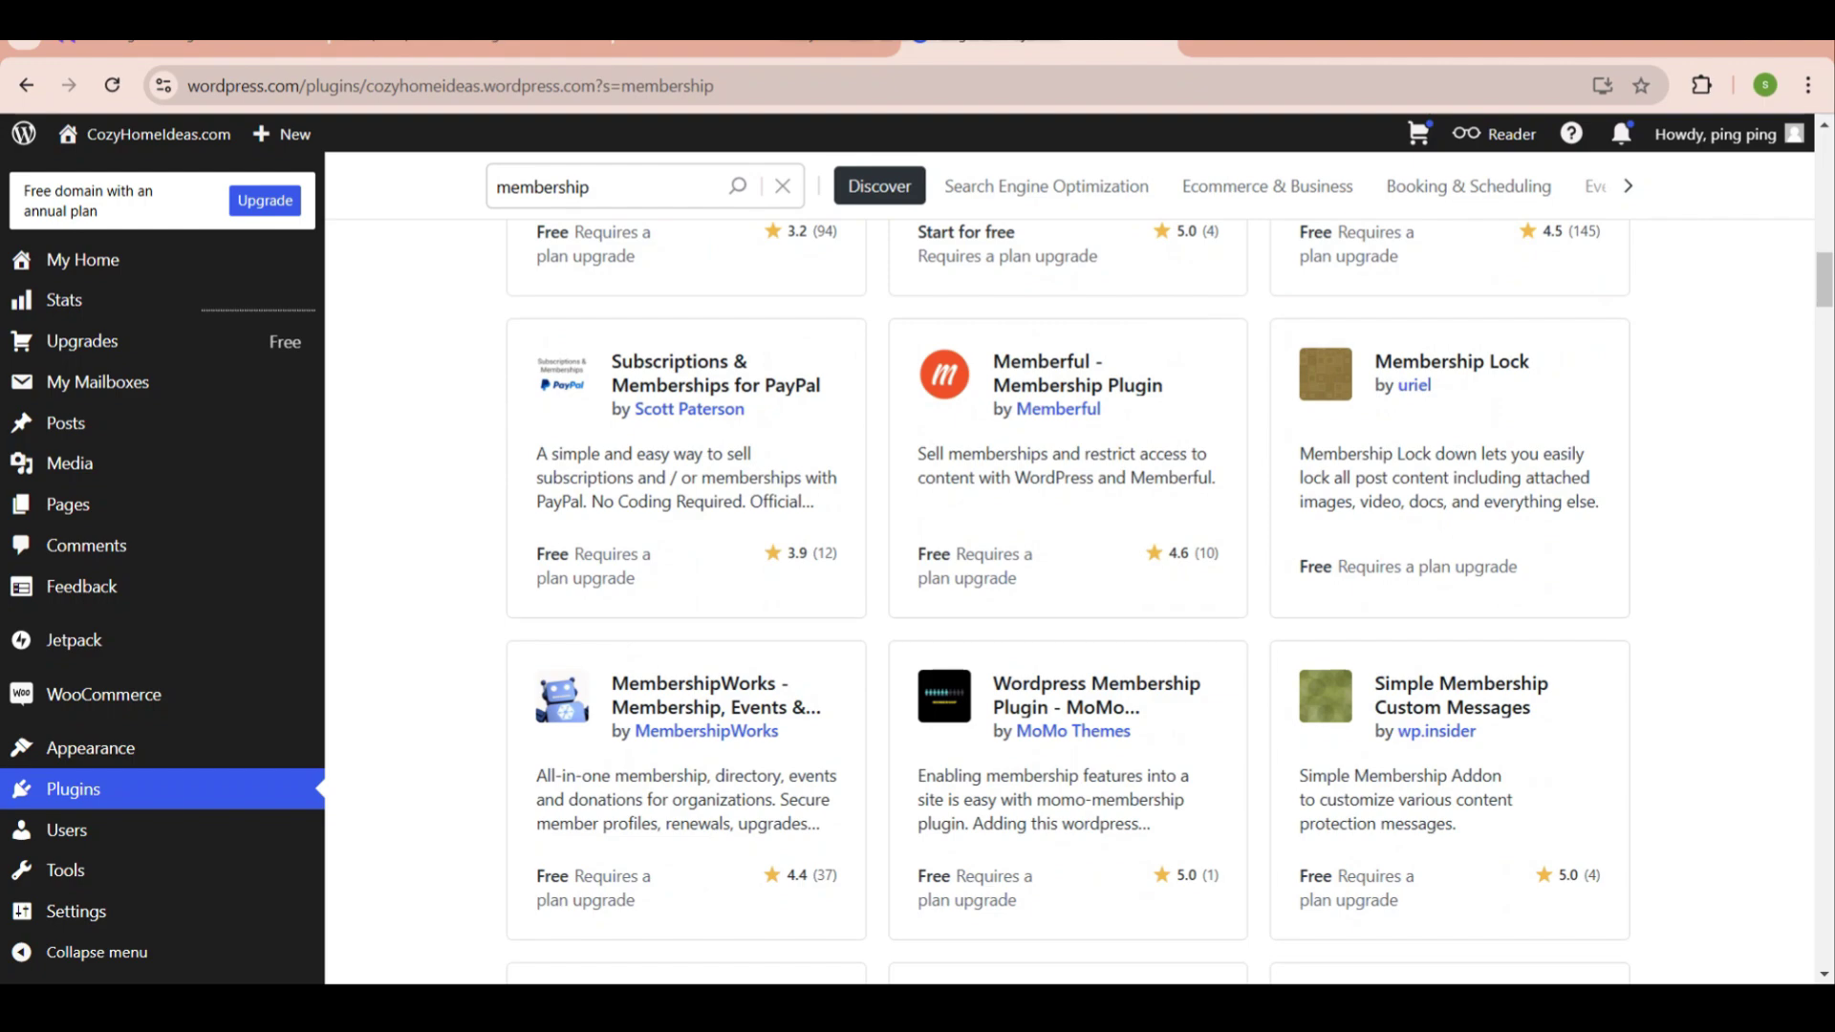
pyautogui.scroll(6, 799, 377)
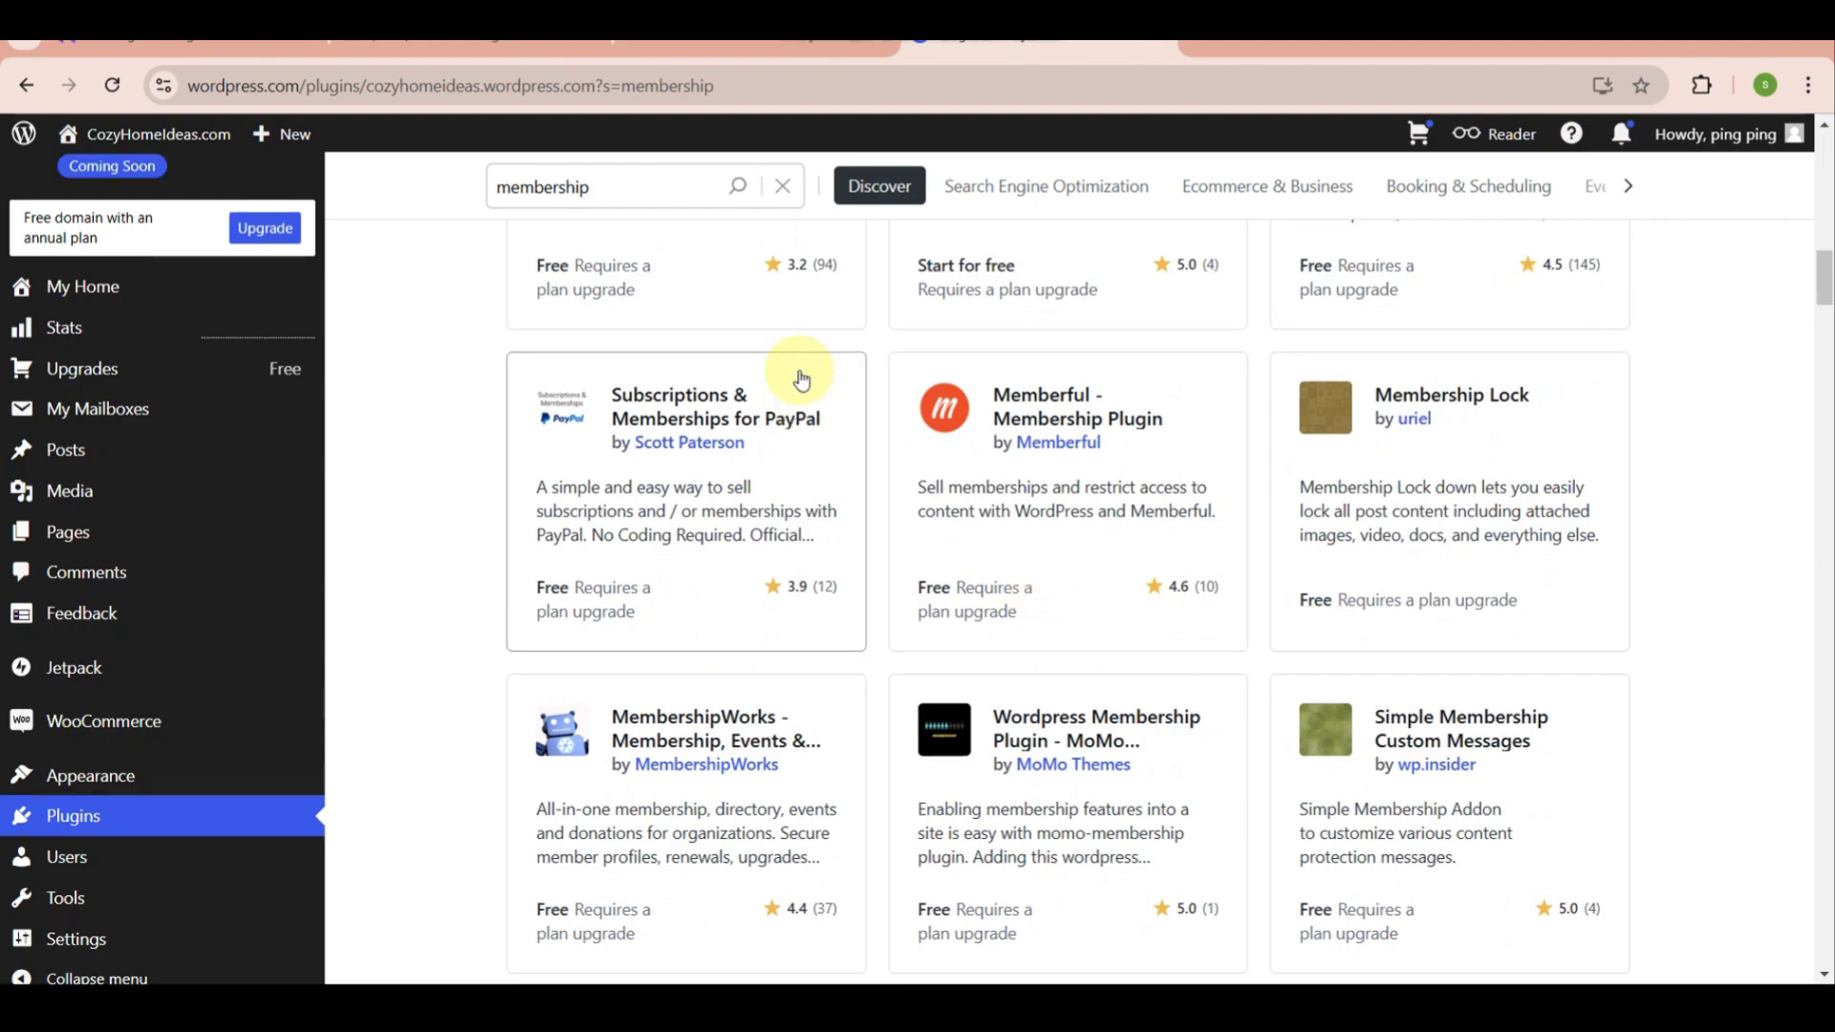
pyautogui.scroll(7, 801, 378)
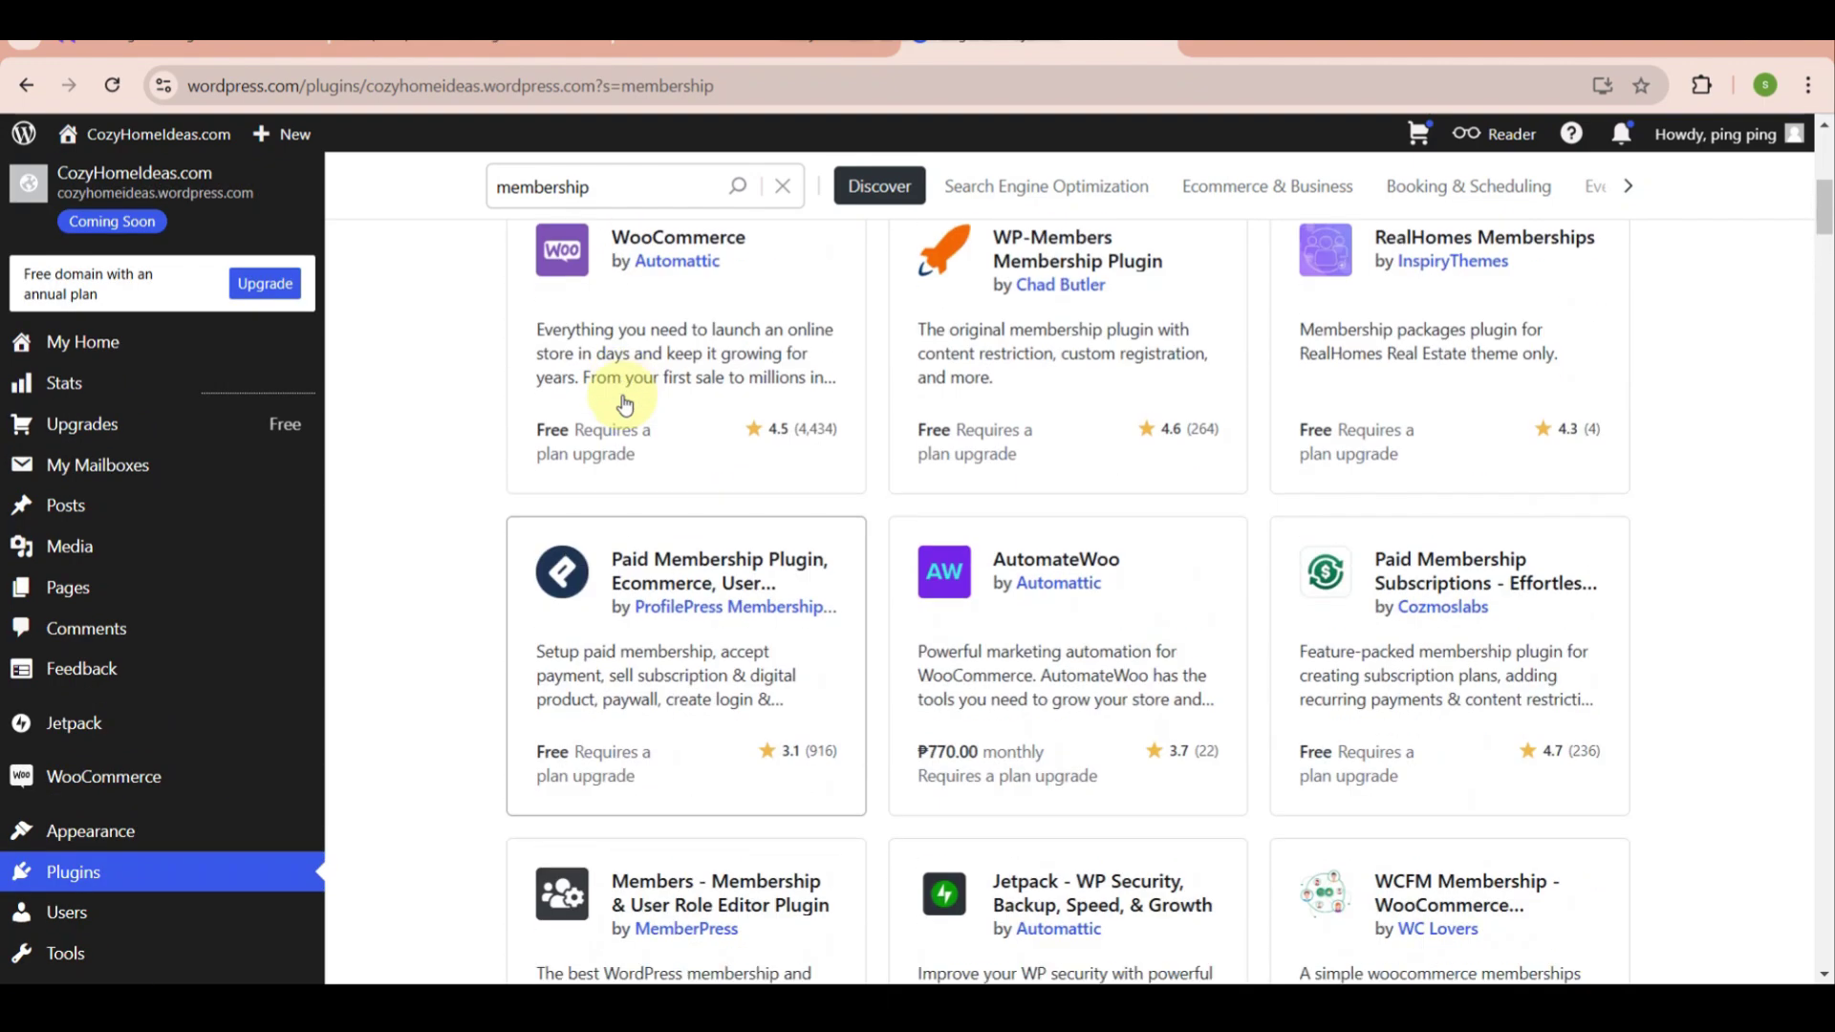
pyautogui.scroll(3, 654, 467)
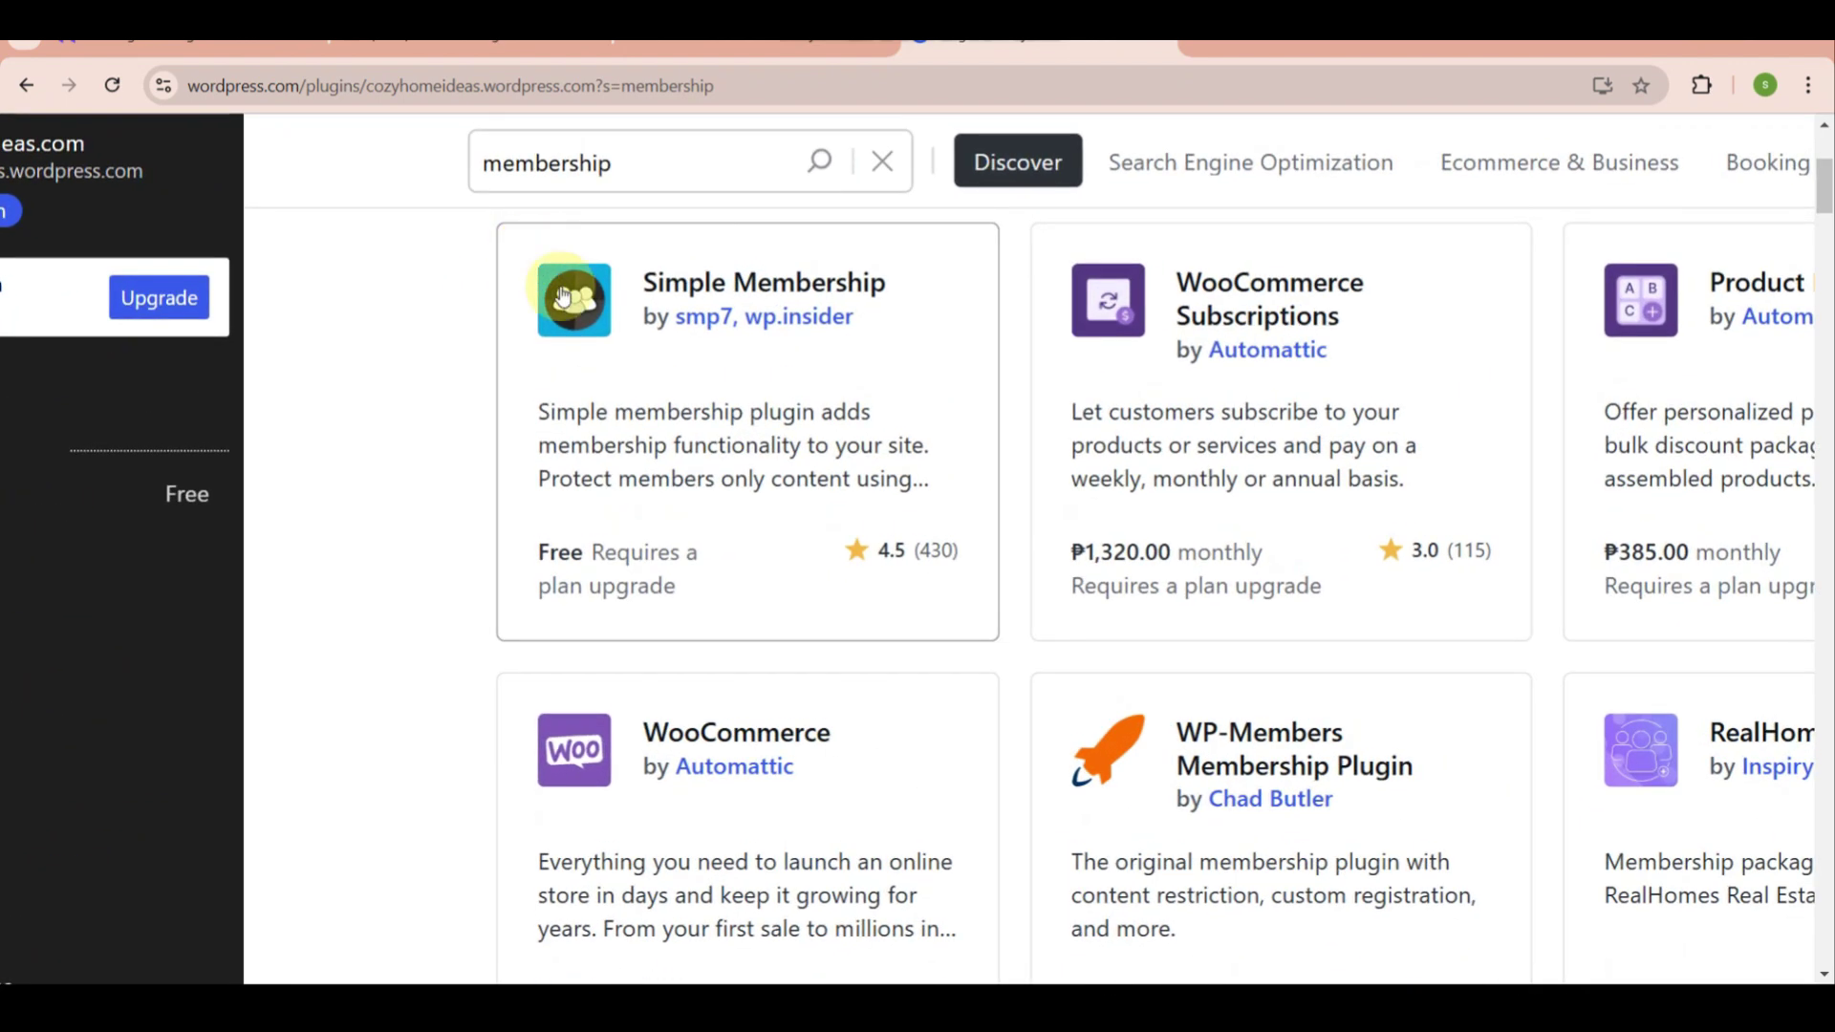
pyautogui.click(562, 297)
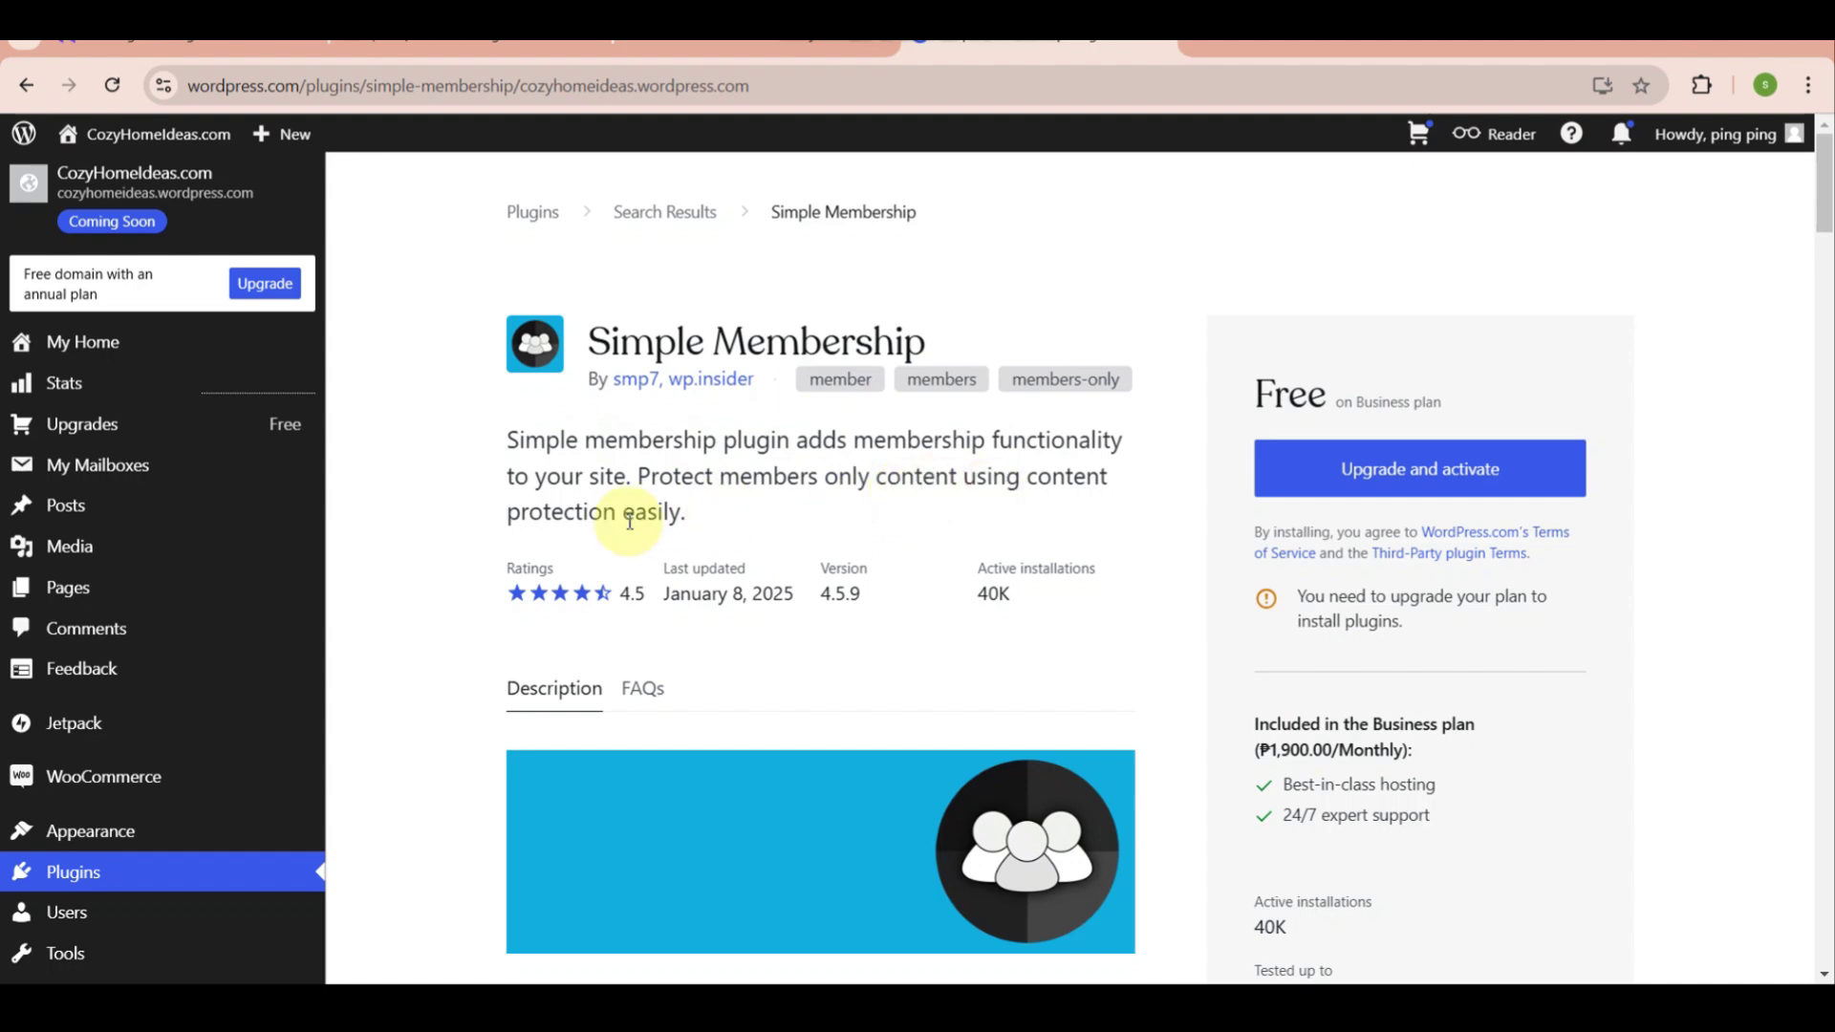
# Step: Start the upgrade and activation of Simple Membership, read the plan and site address notice, and proceed to checkout
pyautogui.click(1497, 461)
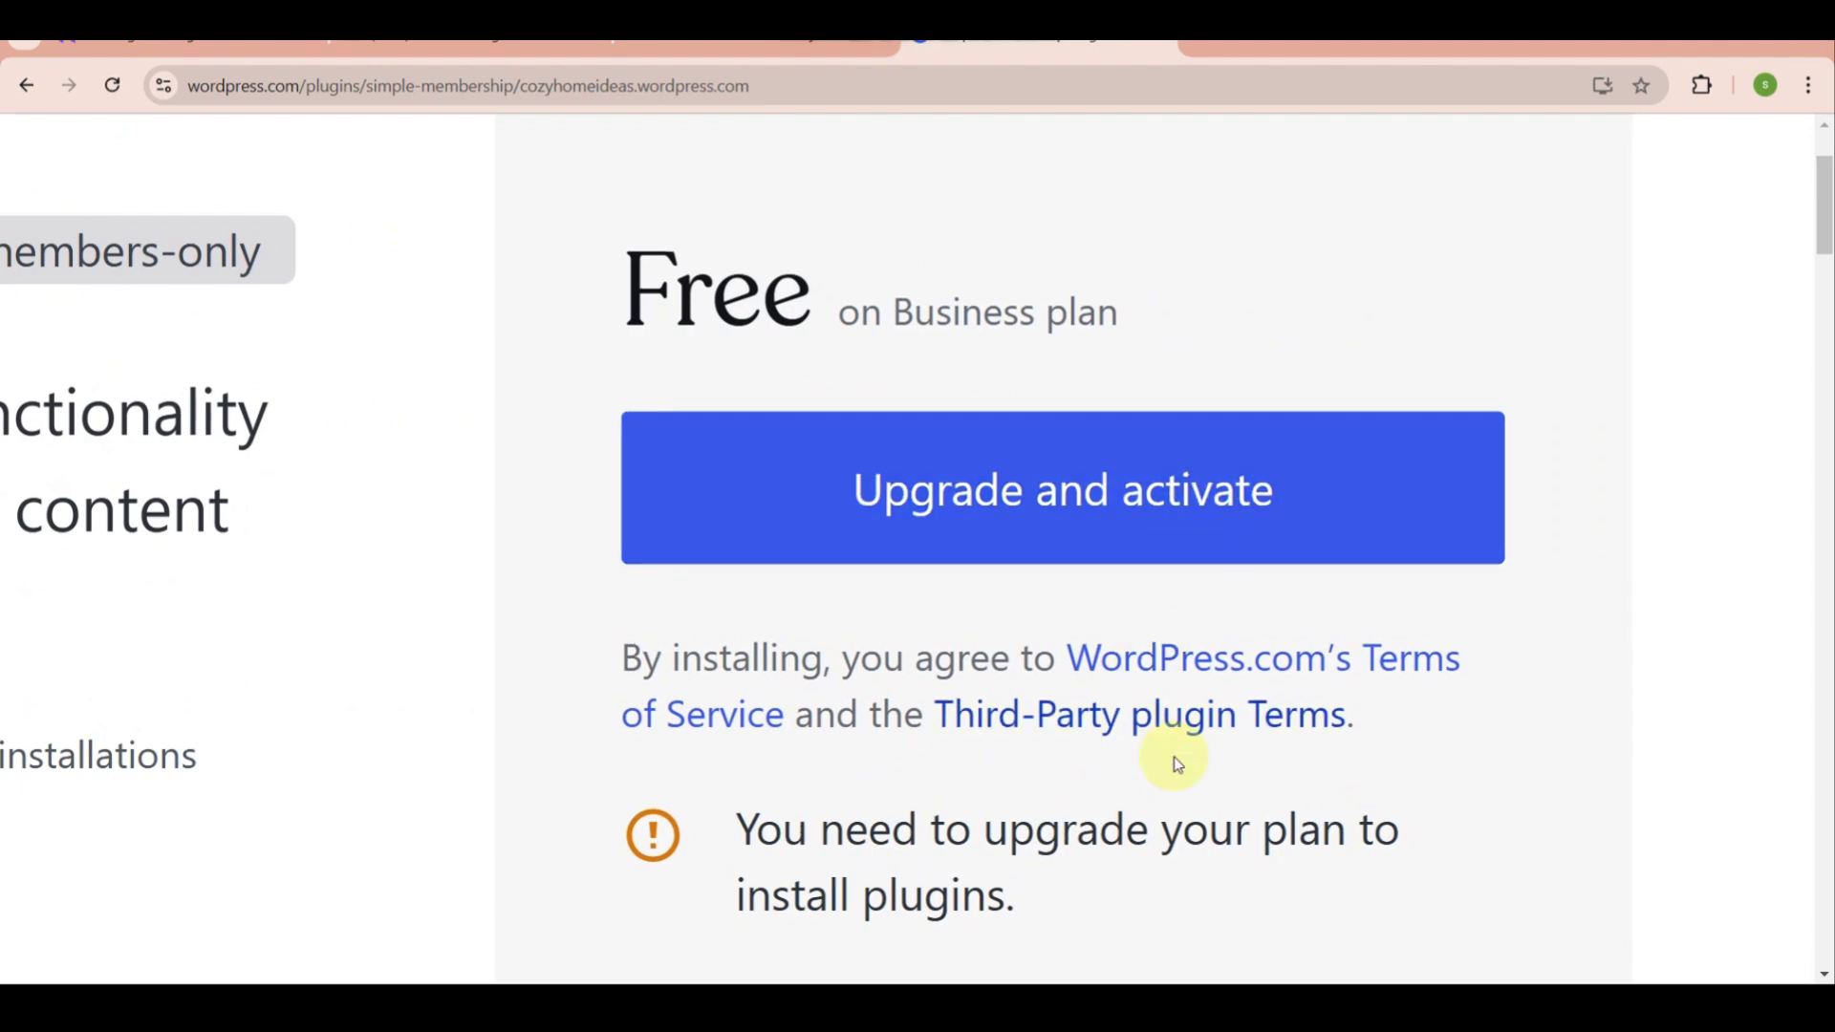
pyautogui.scroll(-3, 1173, 762)
pyautogui.scroll(3, 1147, 497)
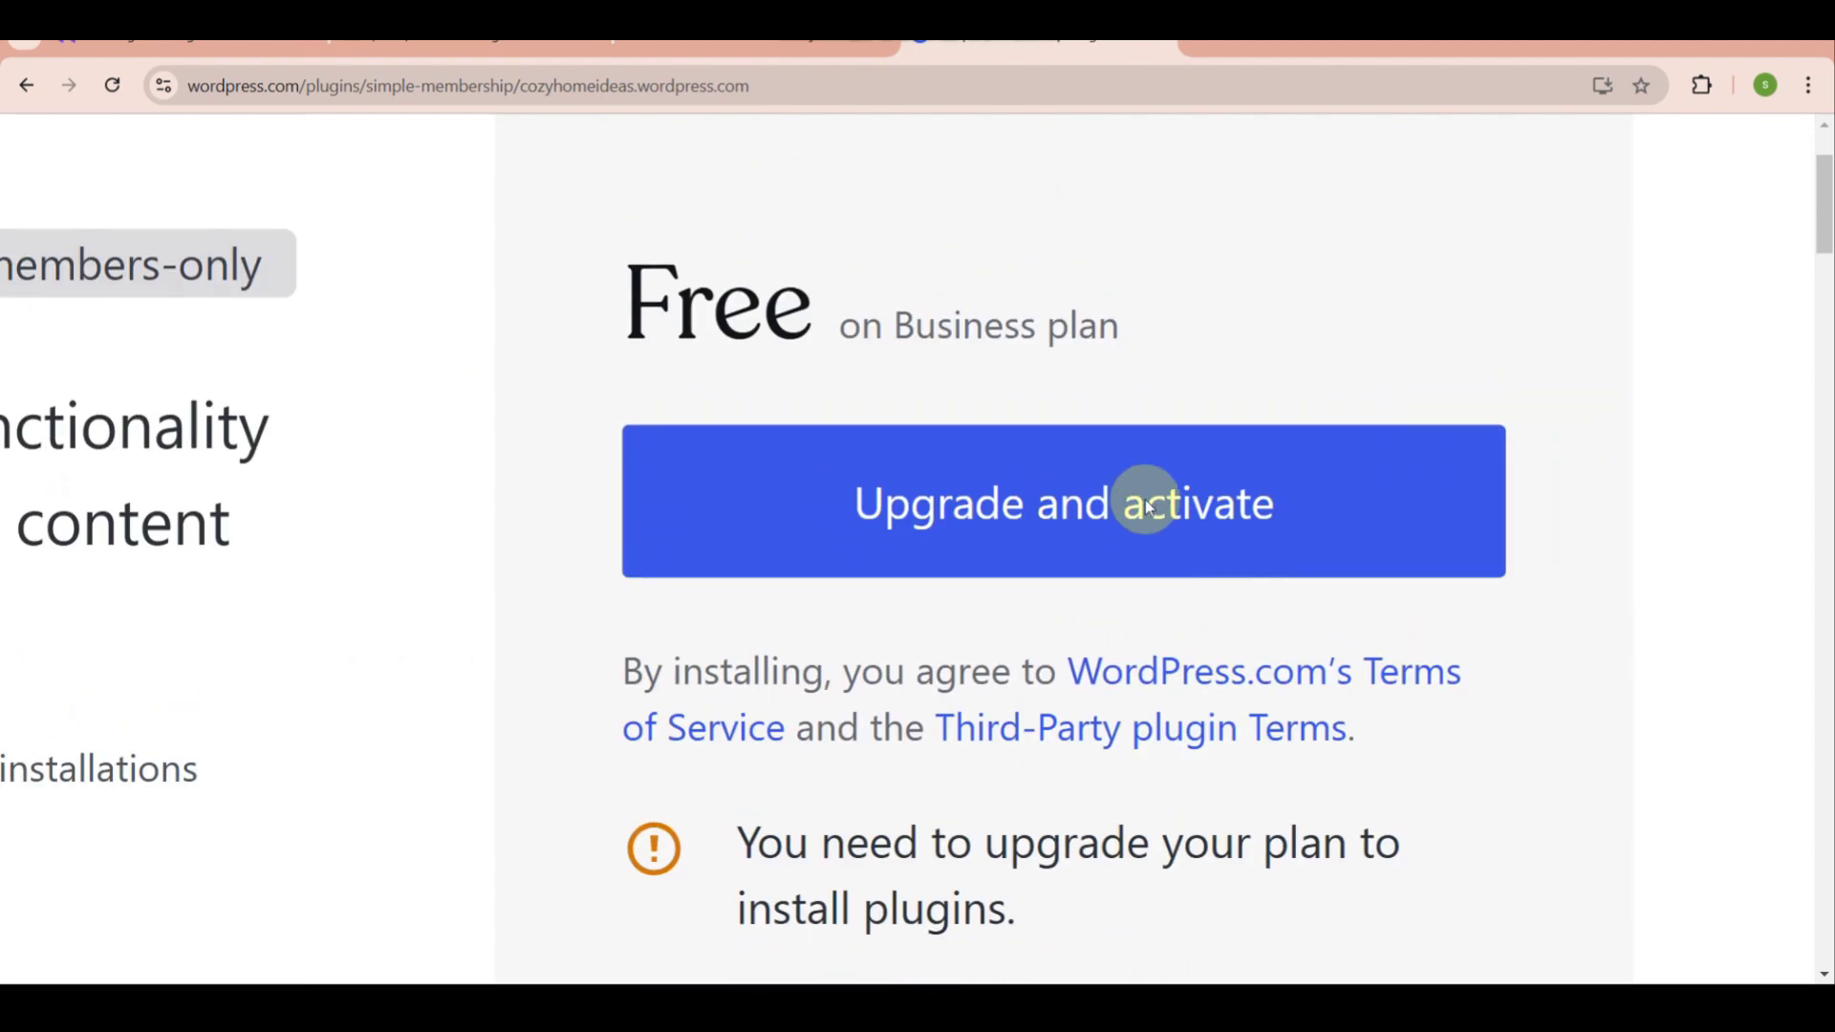
pyautogui.click(986, 483)
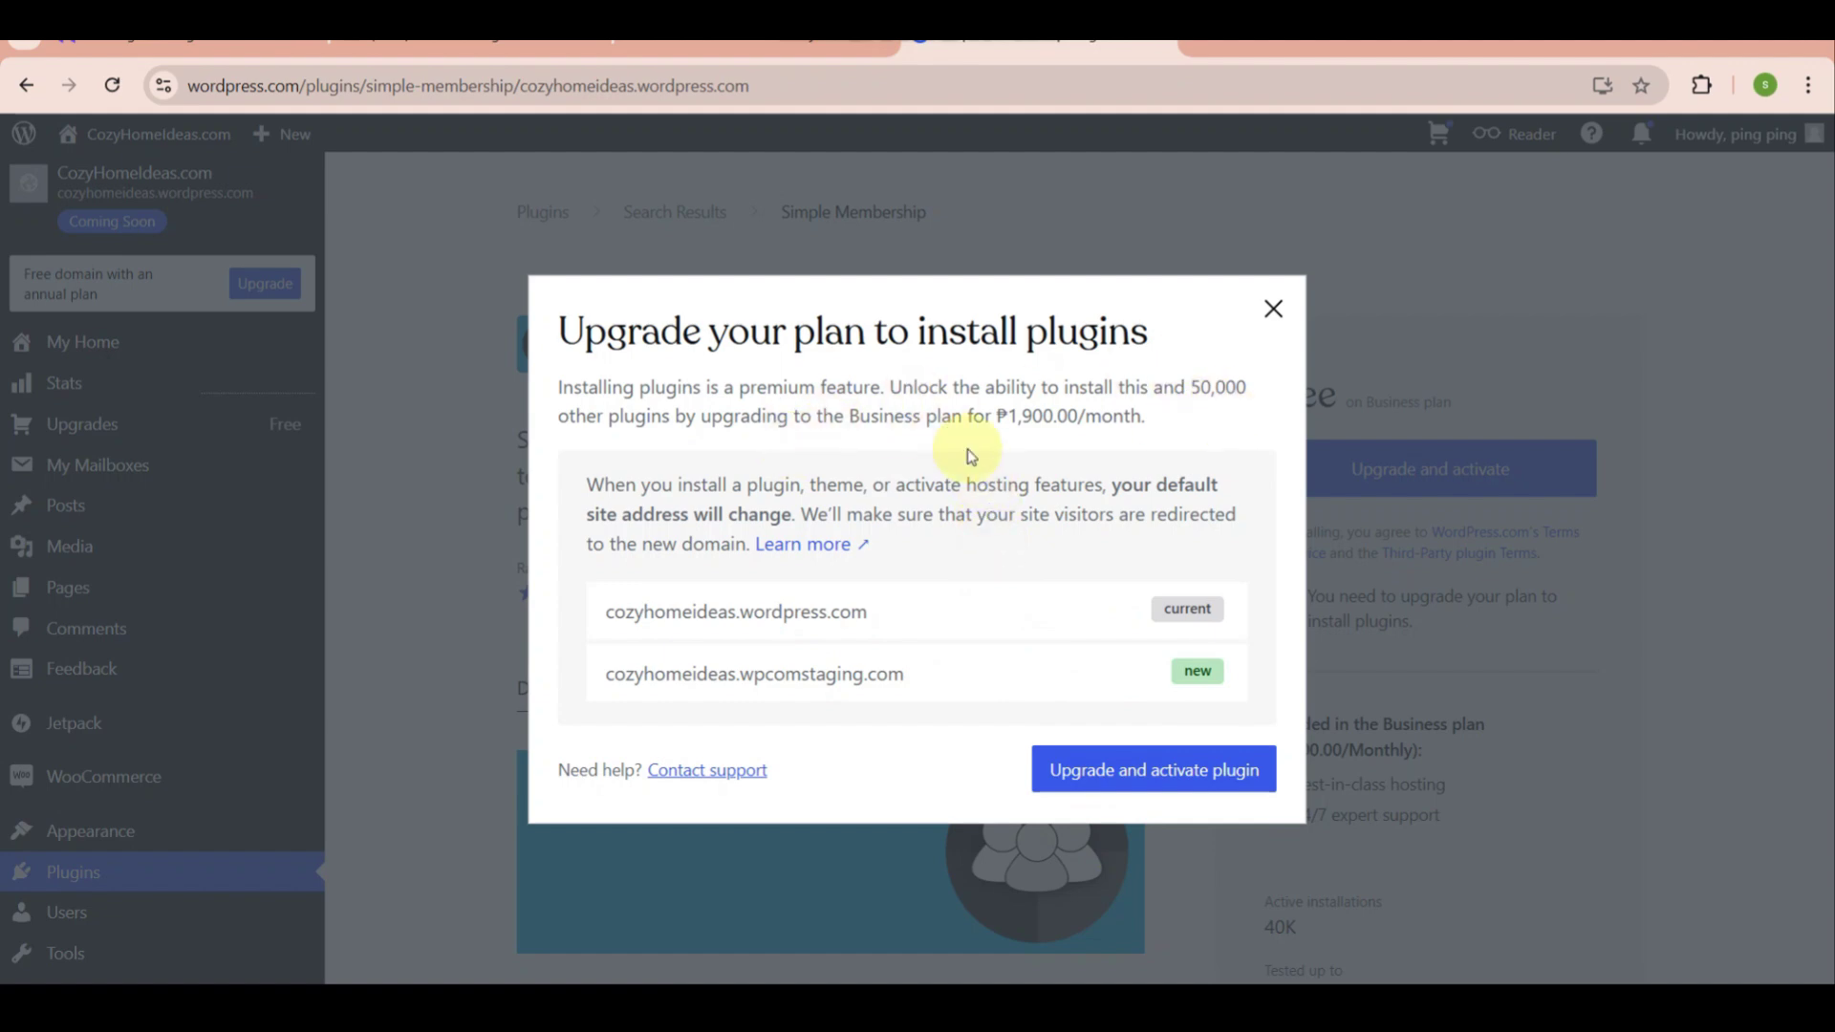
pyautogui.scroll(5, 1037, 441)
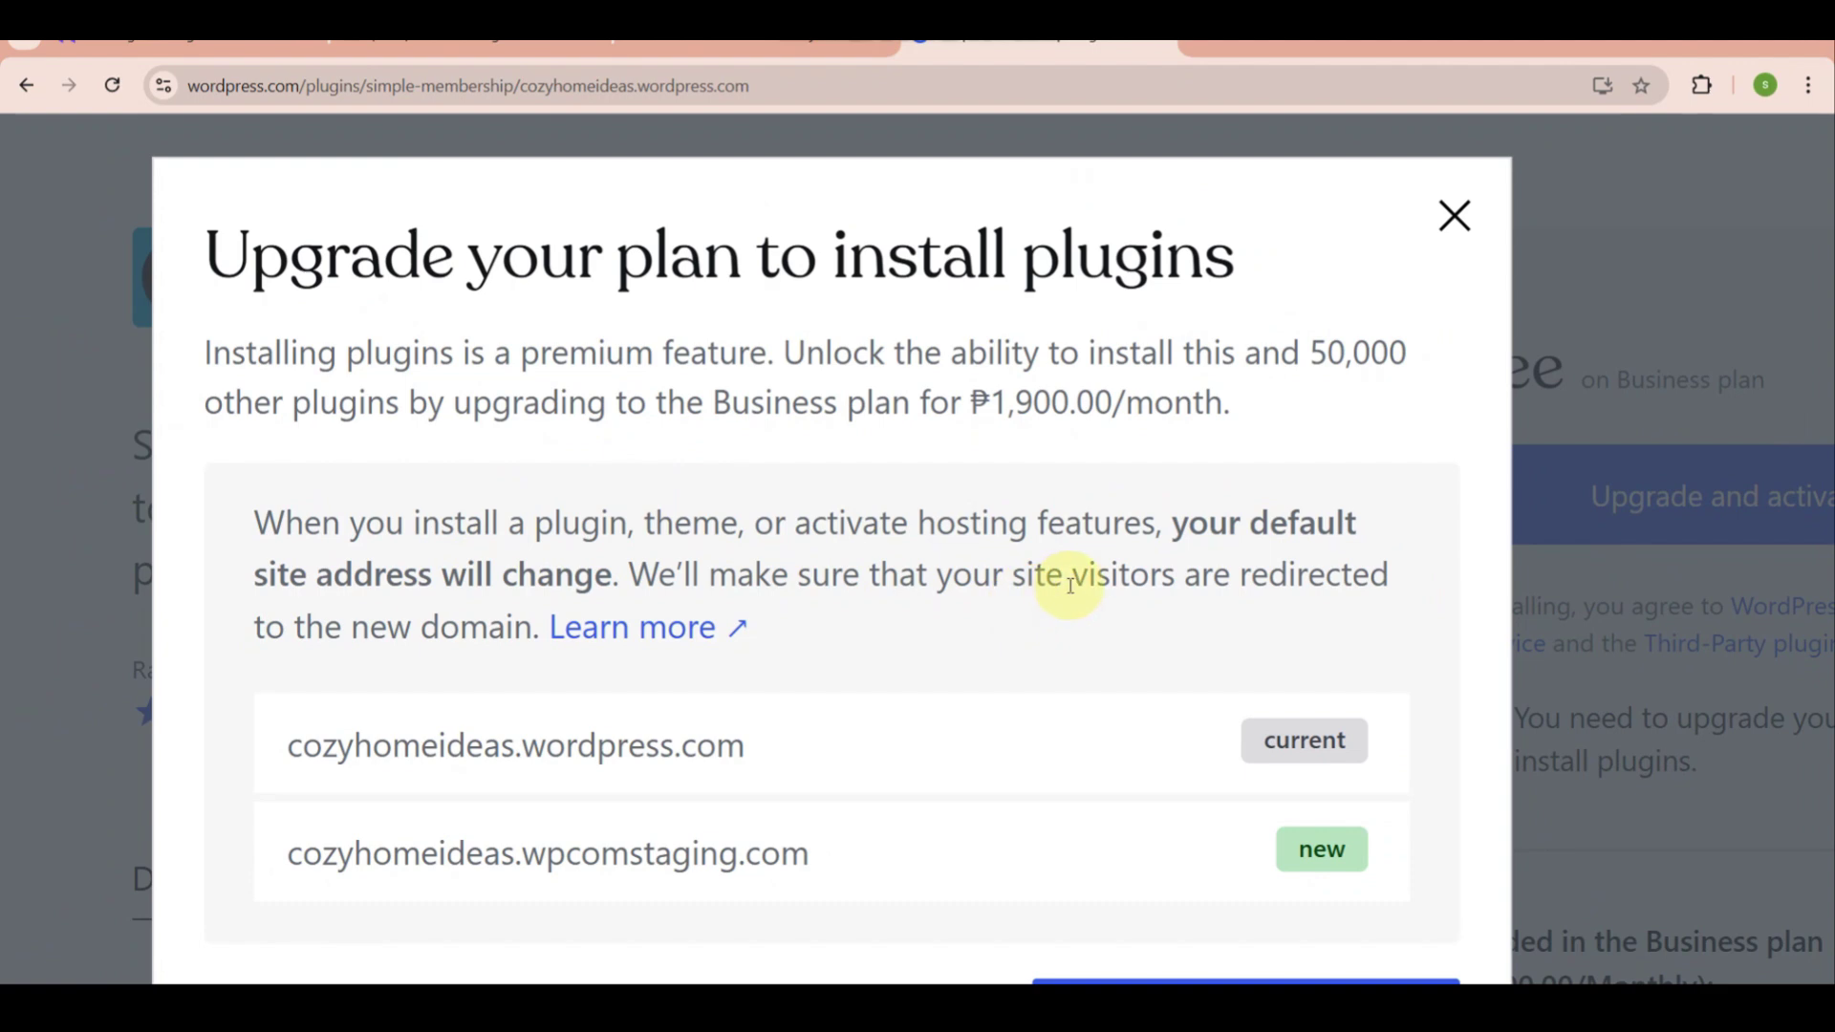
pyautogui.scroll(-5, 831, 627)
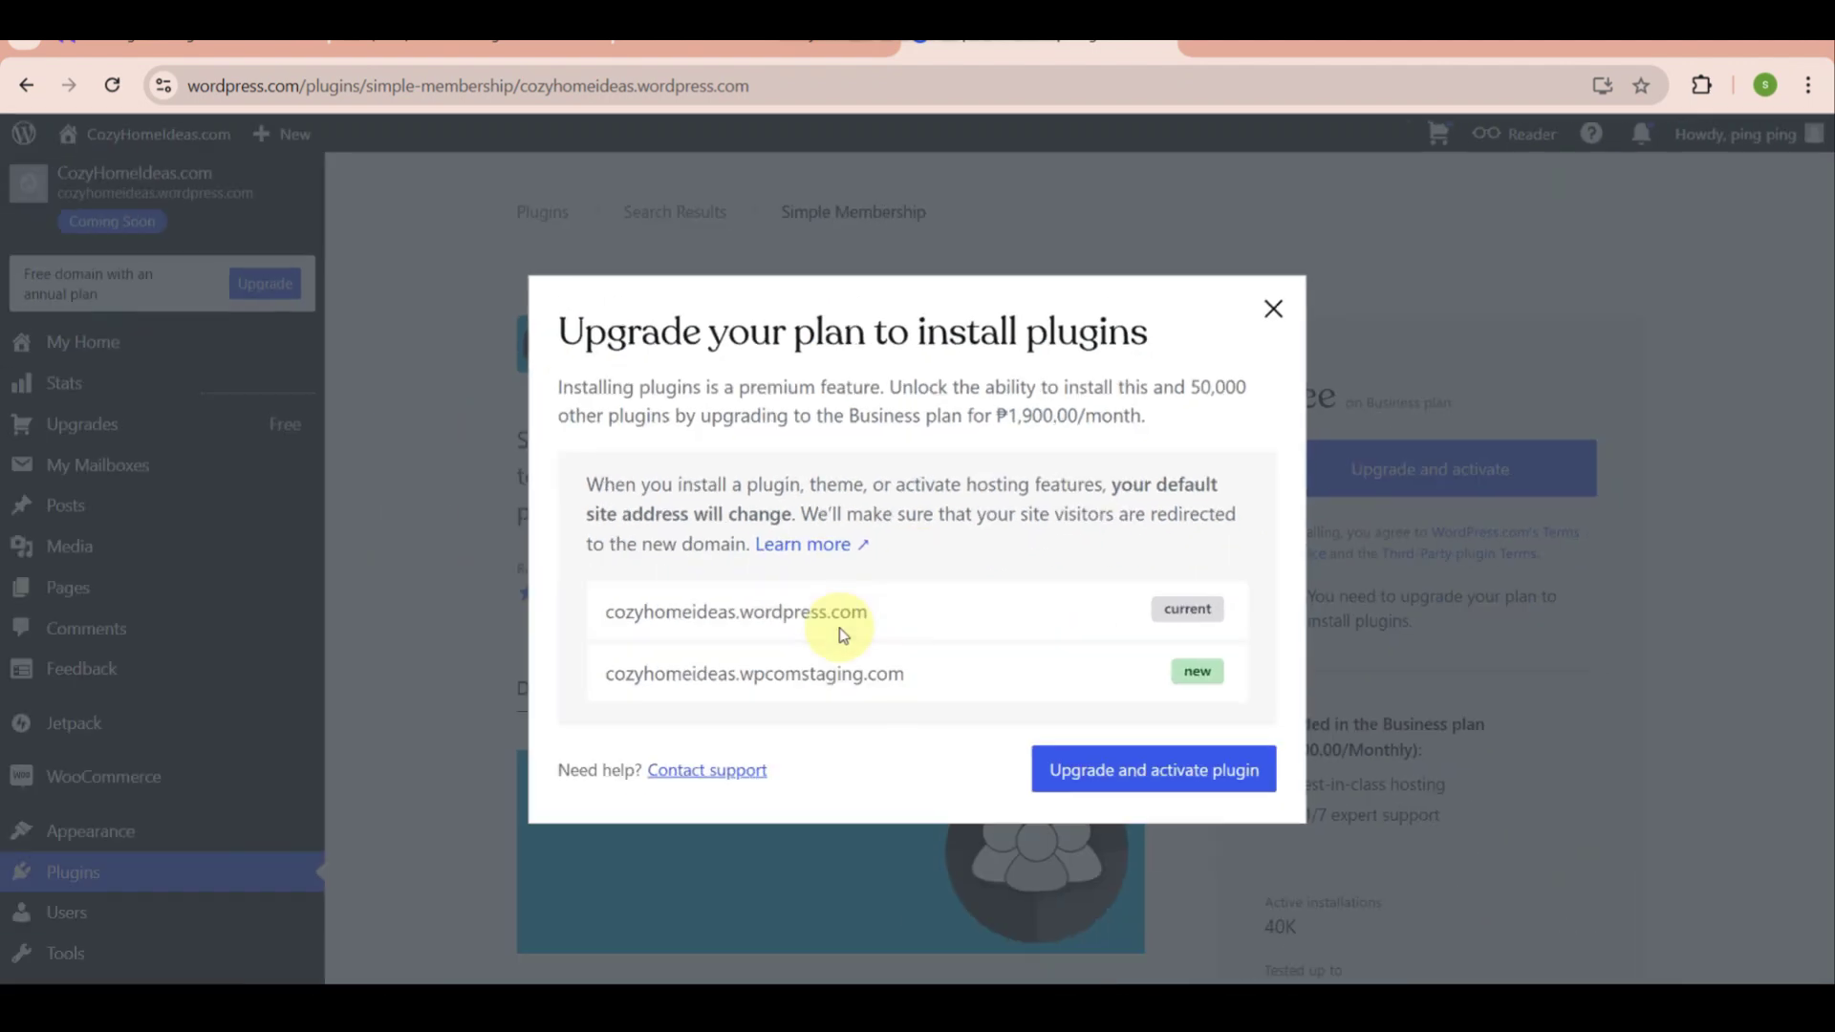
pyautogui.click(1161, 770)
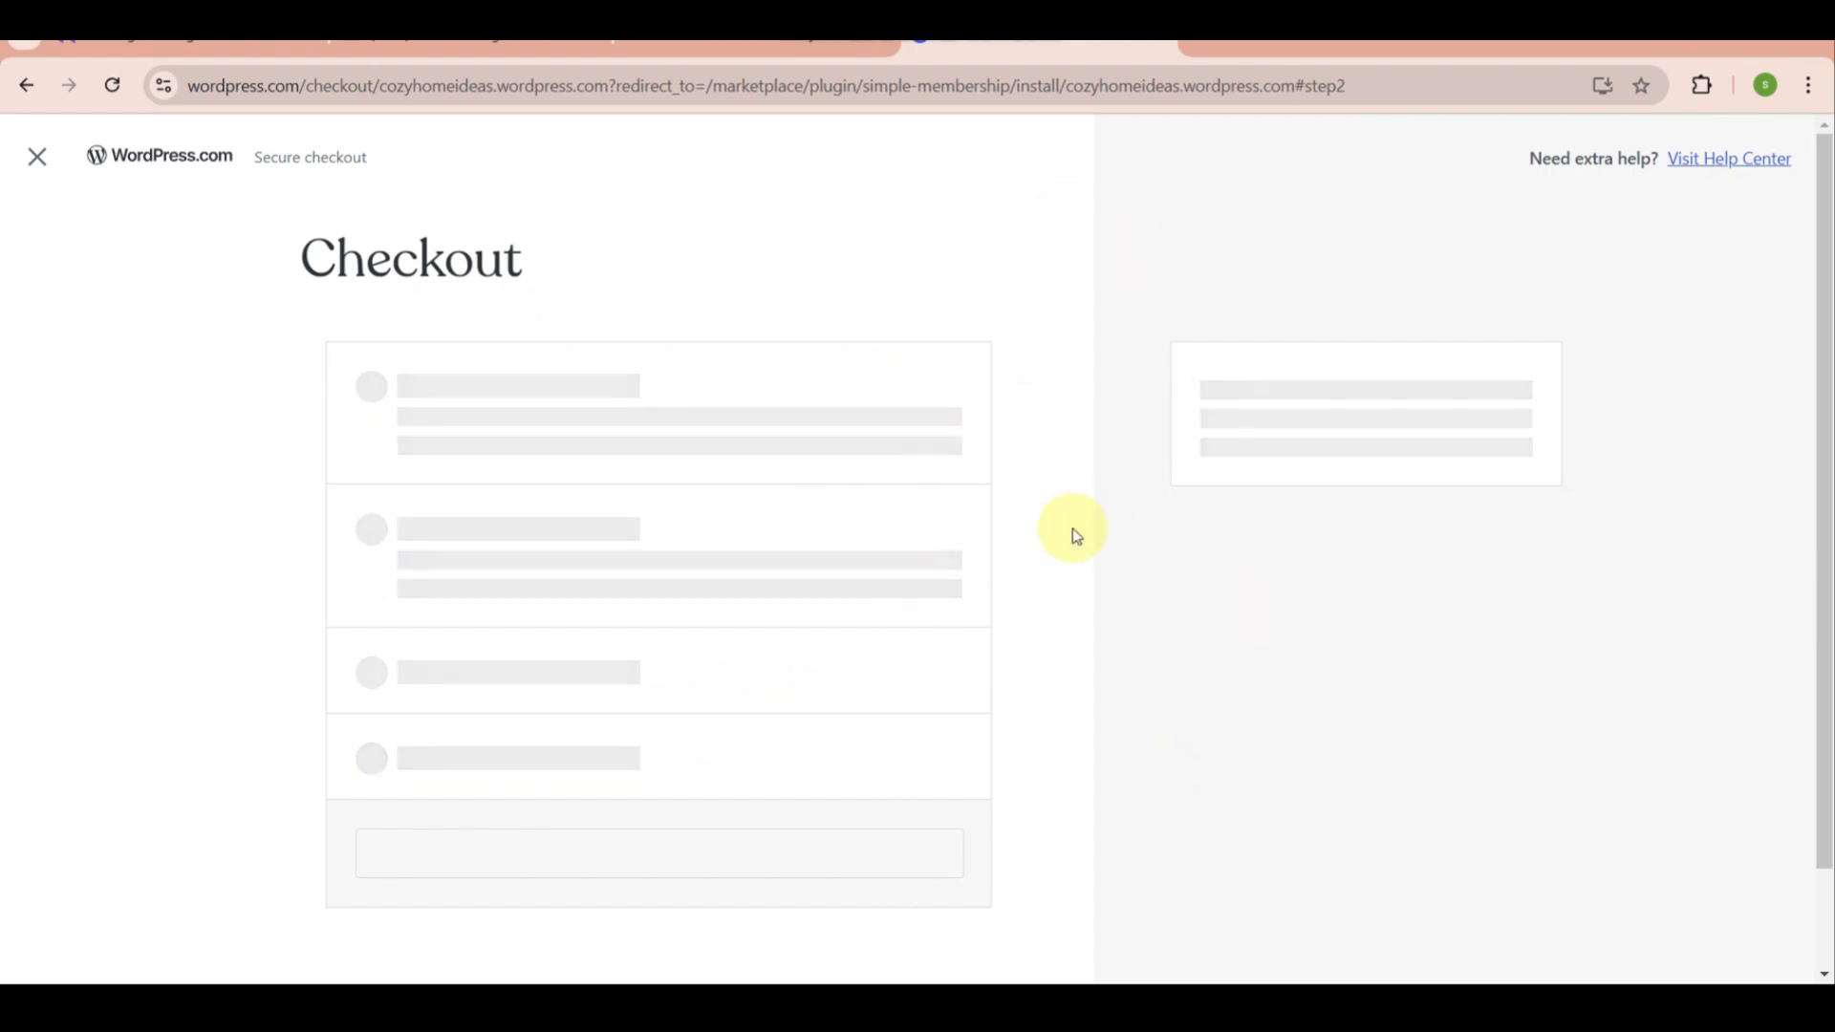
# Step: Compare the subscription terms for the WordPress.com Business plan and keep the One month term
pyautogui.scroll(-1, 592, 444)
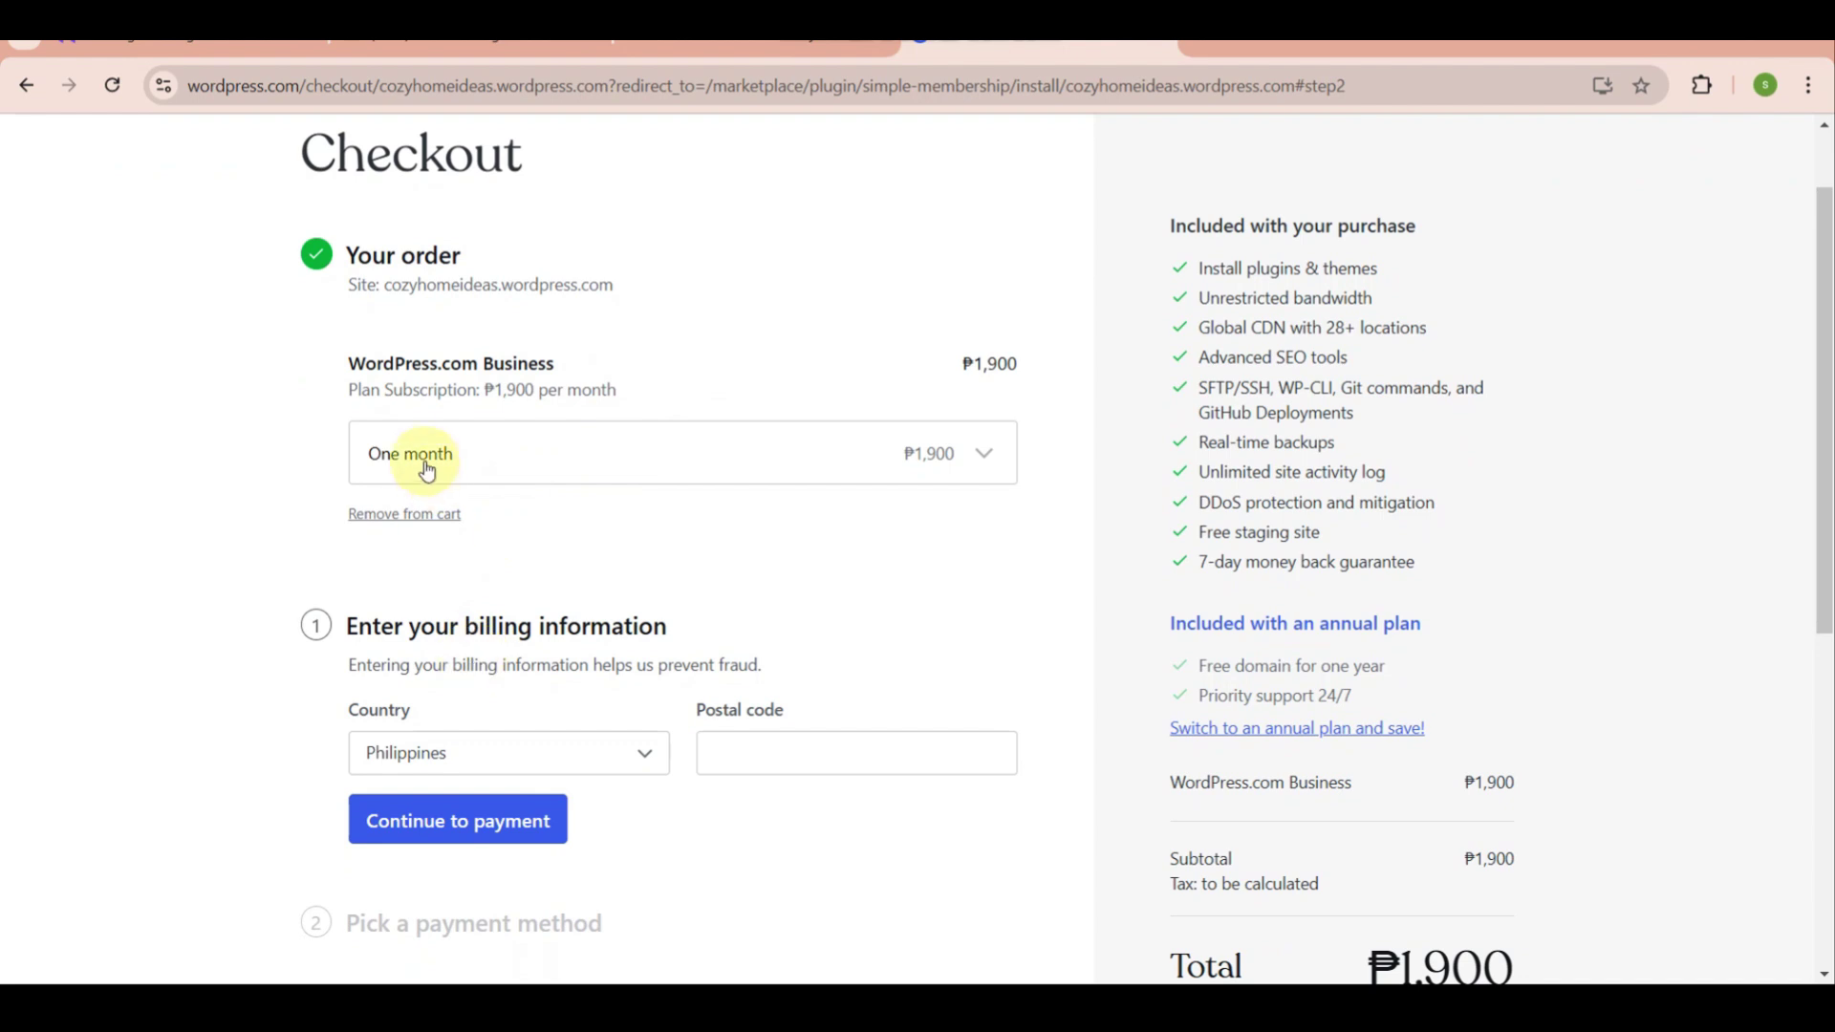
pyautogui.click(503, 457)
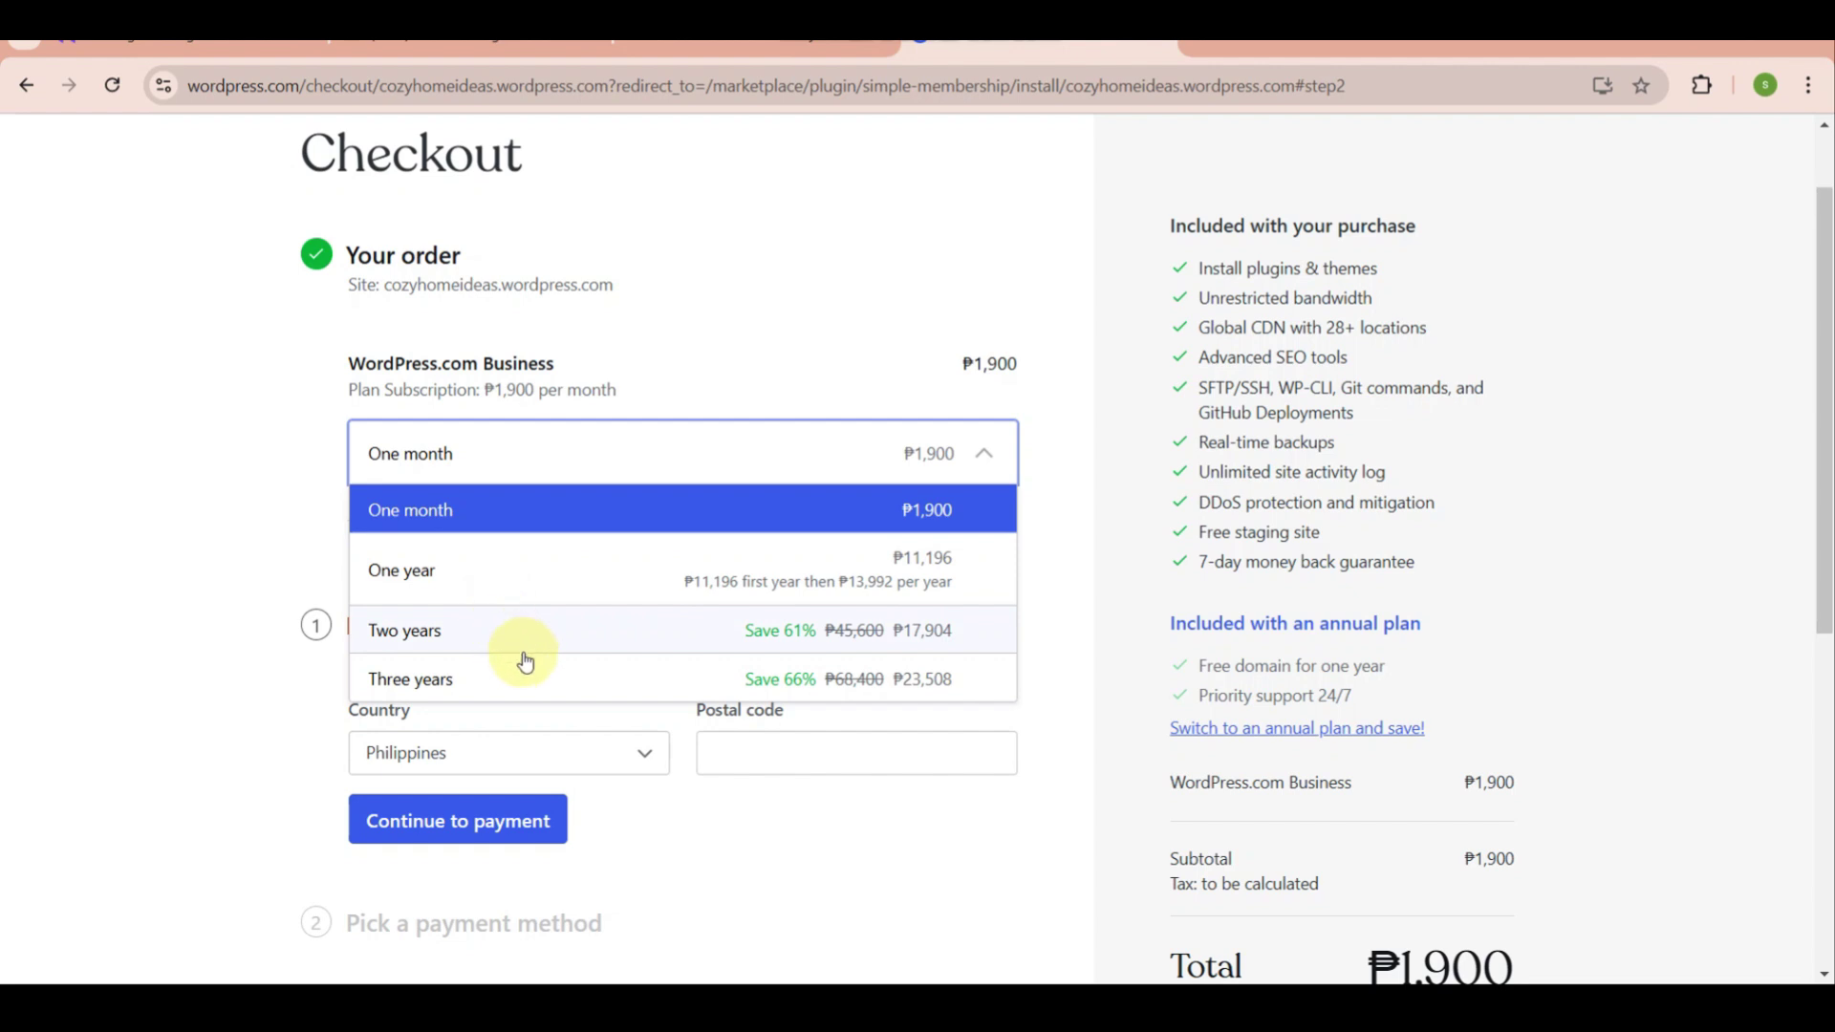
pyautogui.click(468, 494)
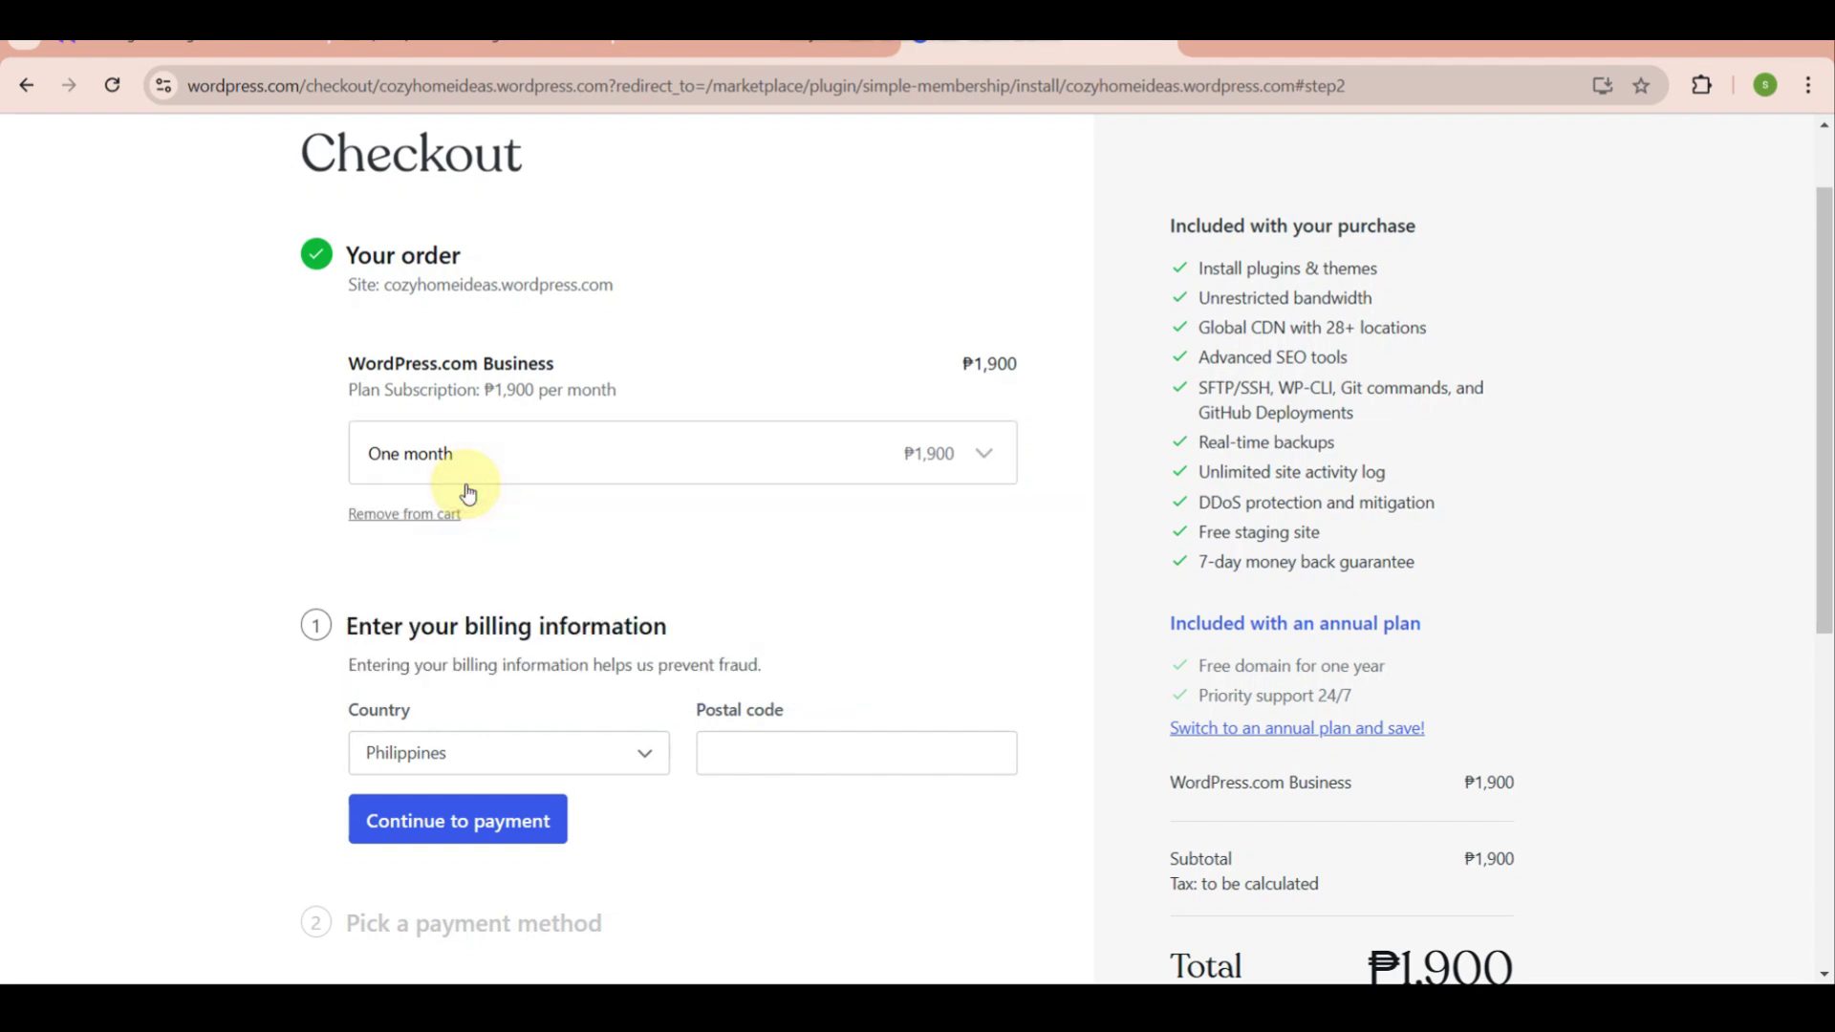
# Step: Fill in the billing information with Philippines as the country and the postal code, and continue to the payment methods
pyautogui.scroll(-2, 577, 606)
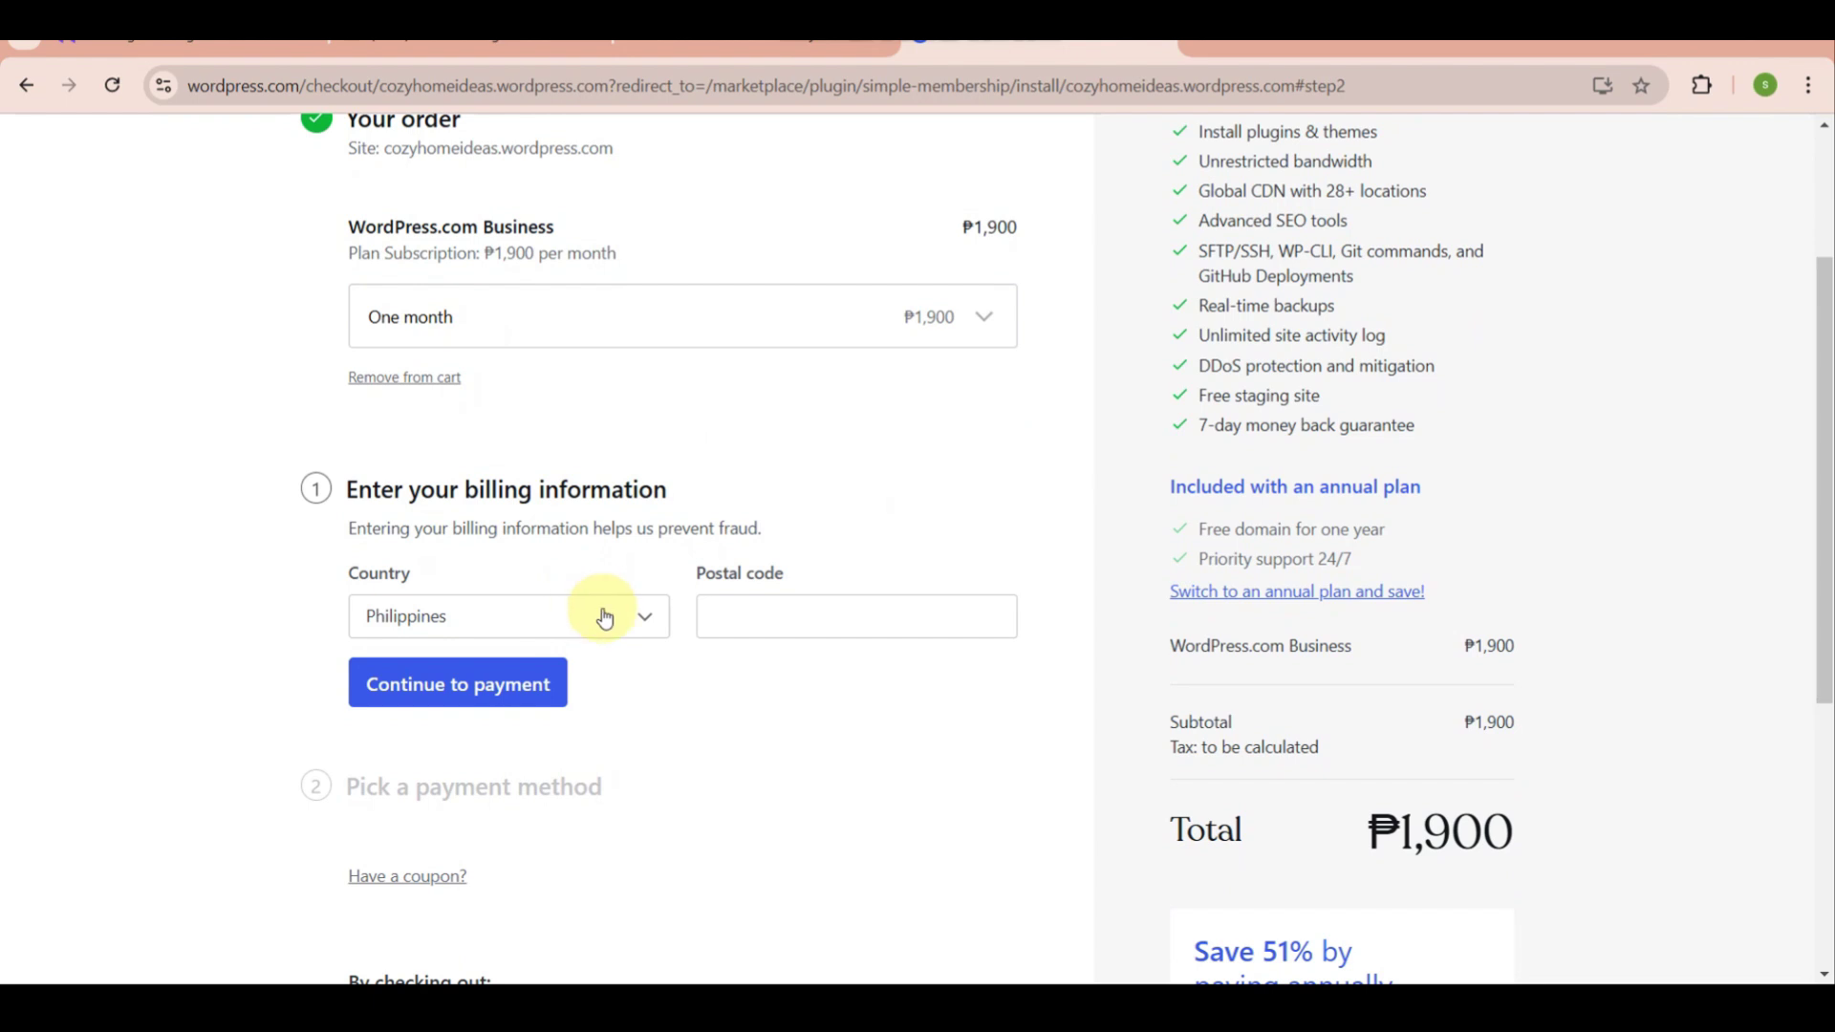
pyautogui.click(655, 620)
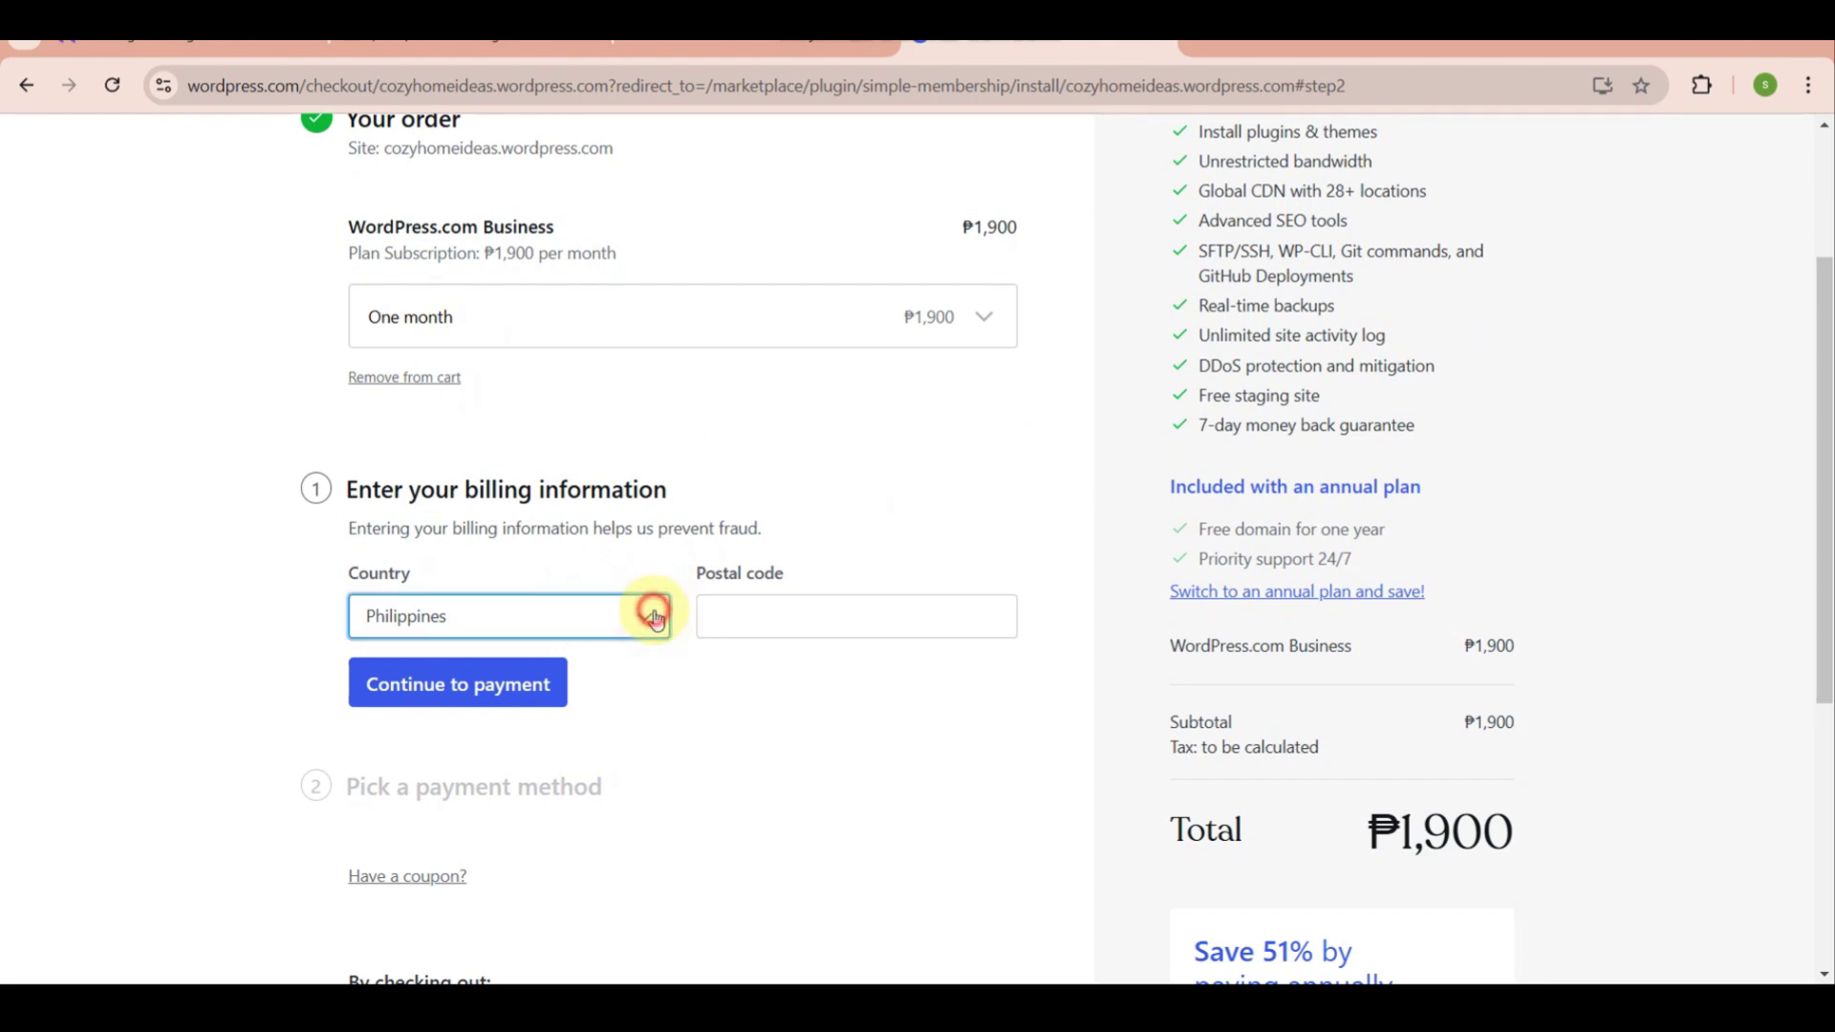
pyautogui.click(757, 611)
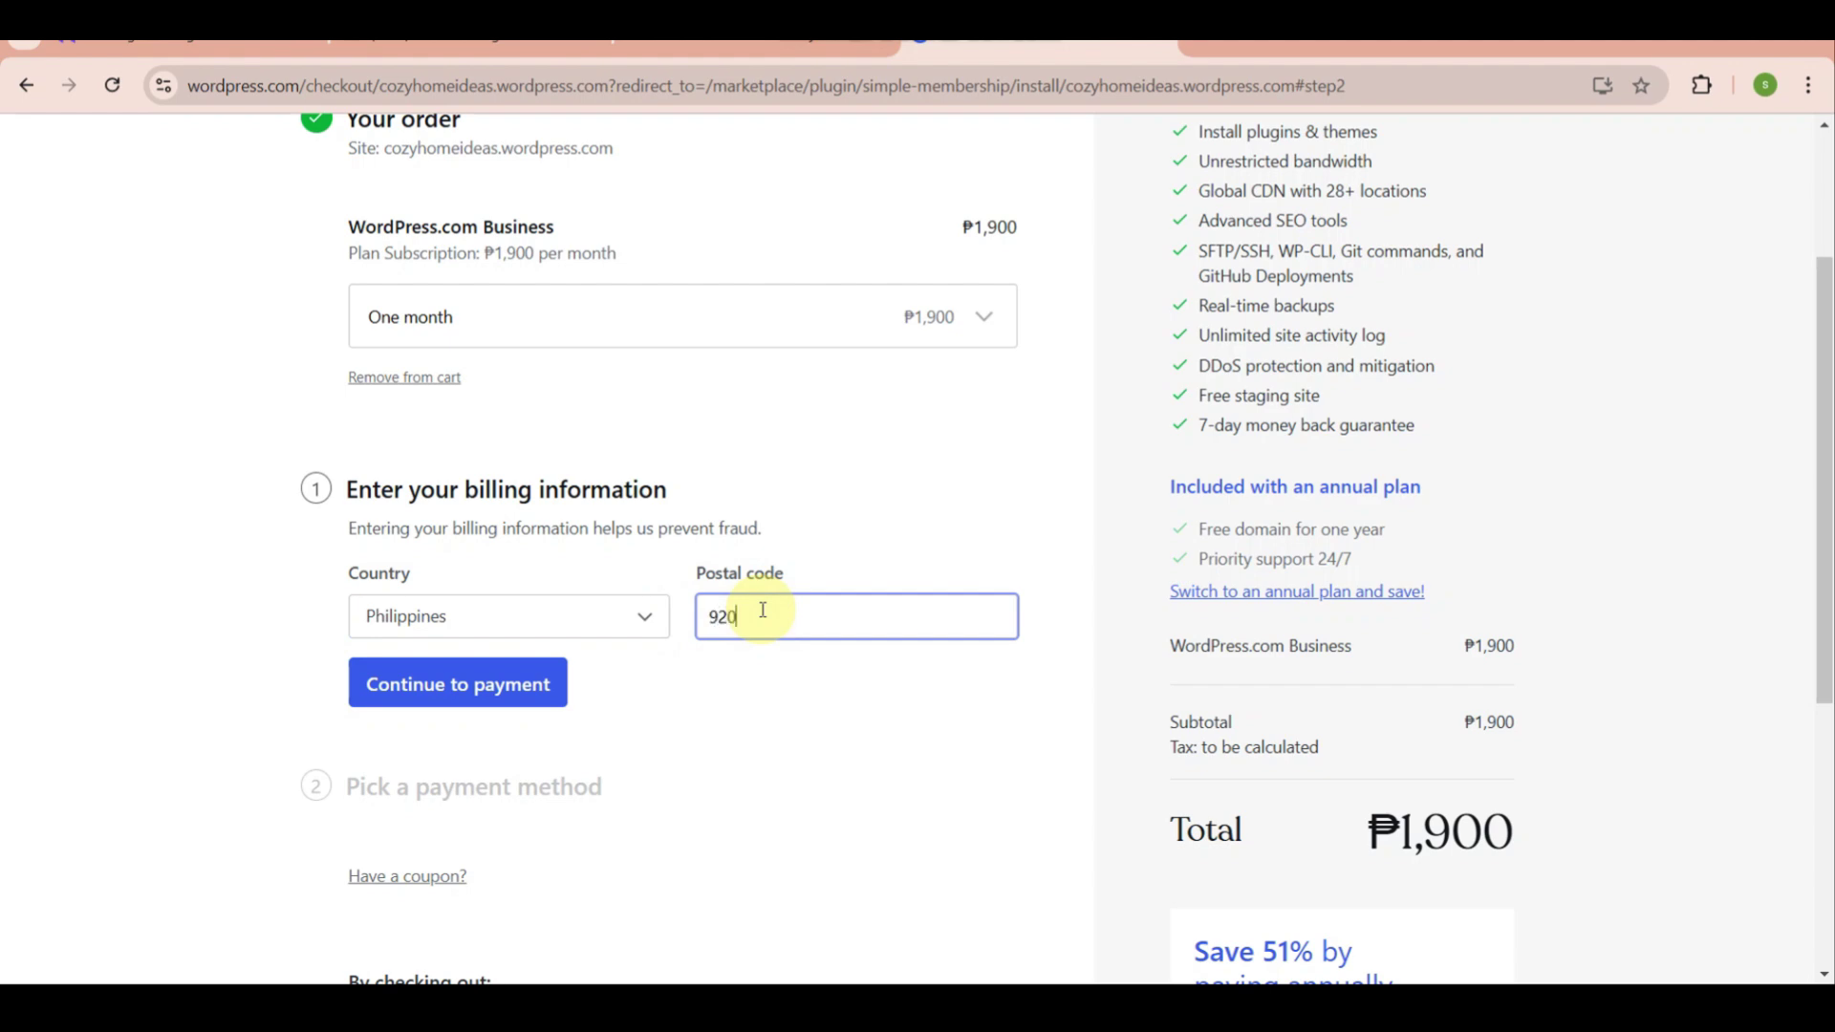
pyautogui.scroll(-3, 763, 610)
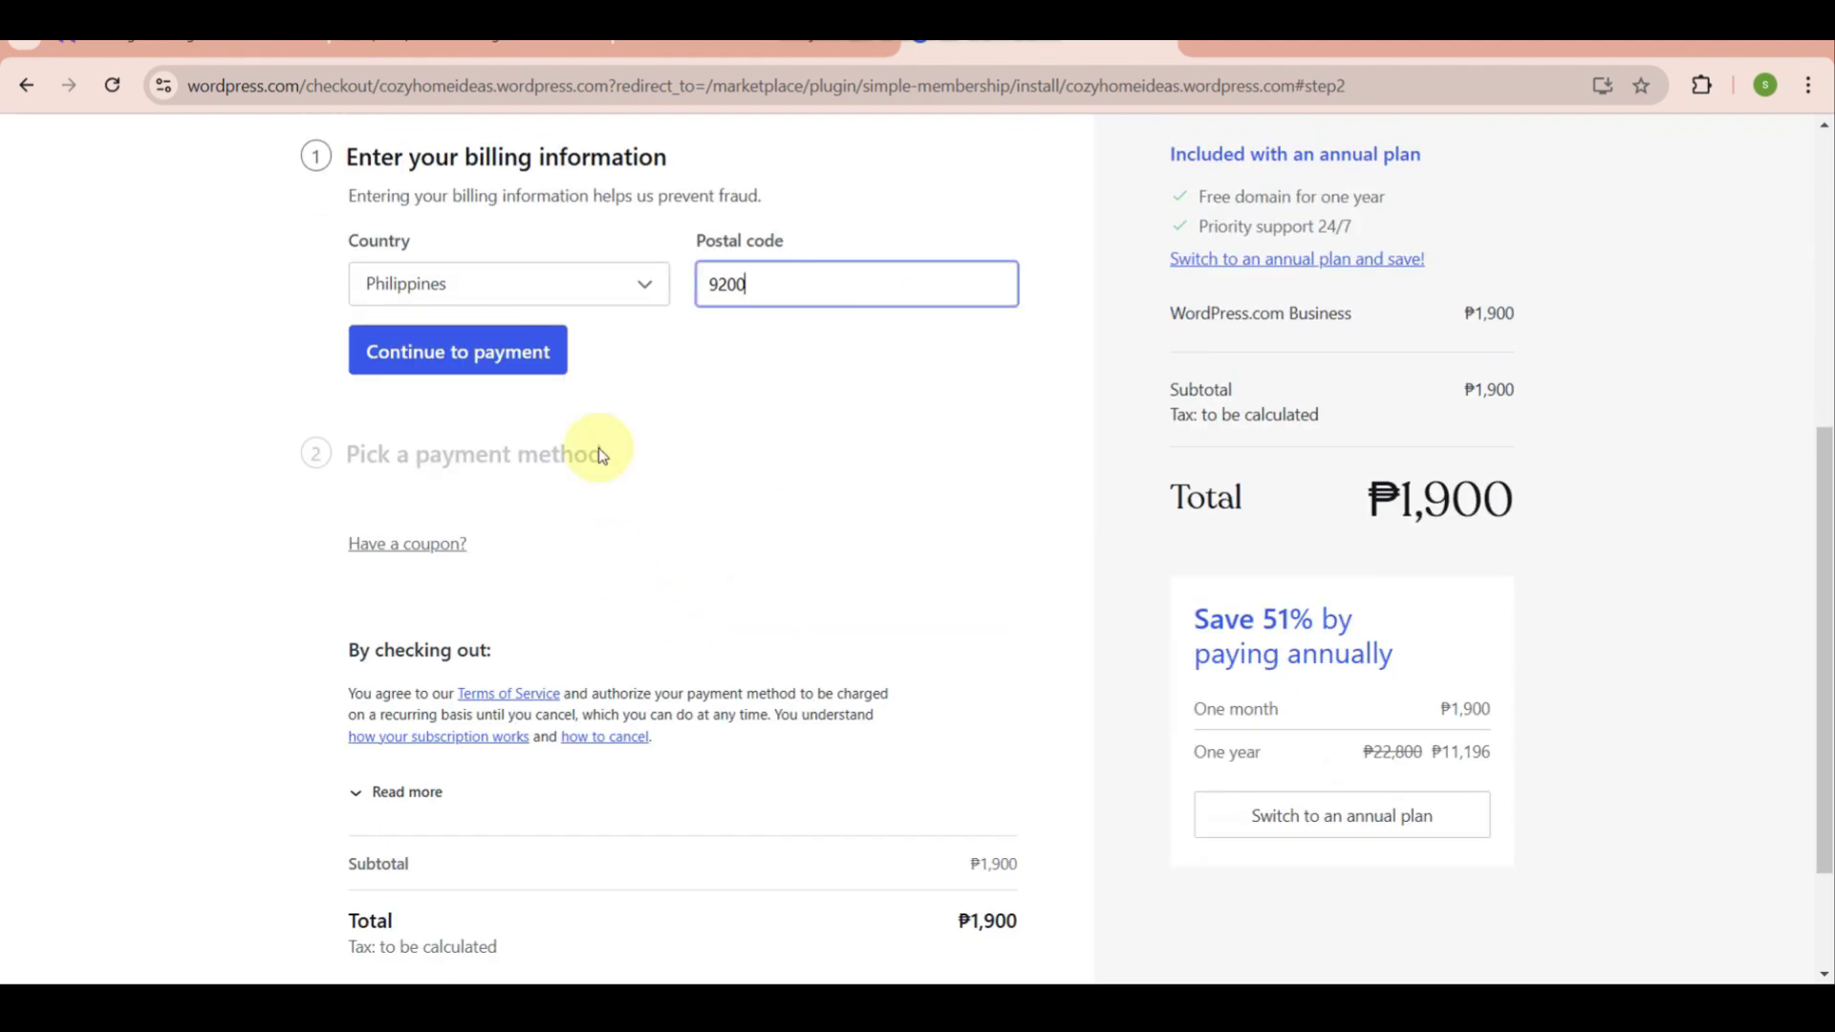
pyautogui.click(493, 464)
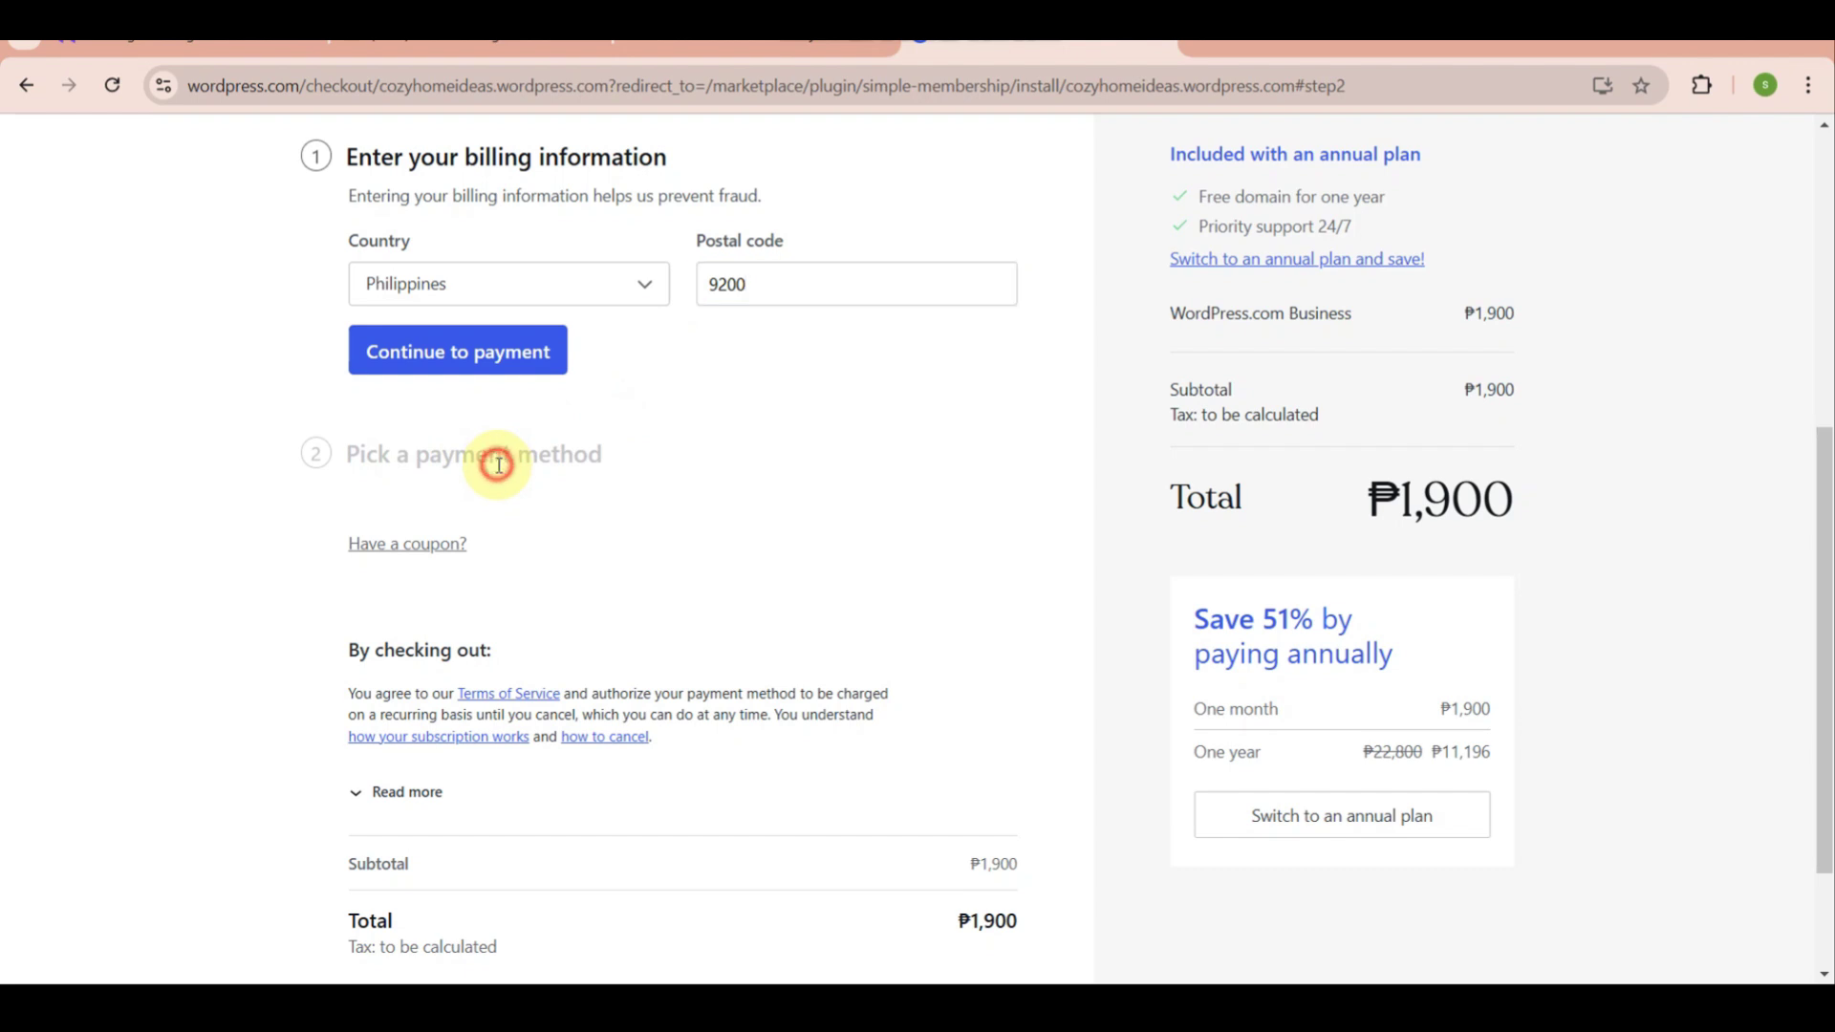
pyautogui.click(439, 369)
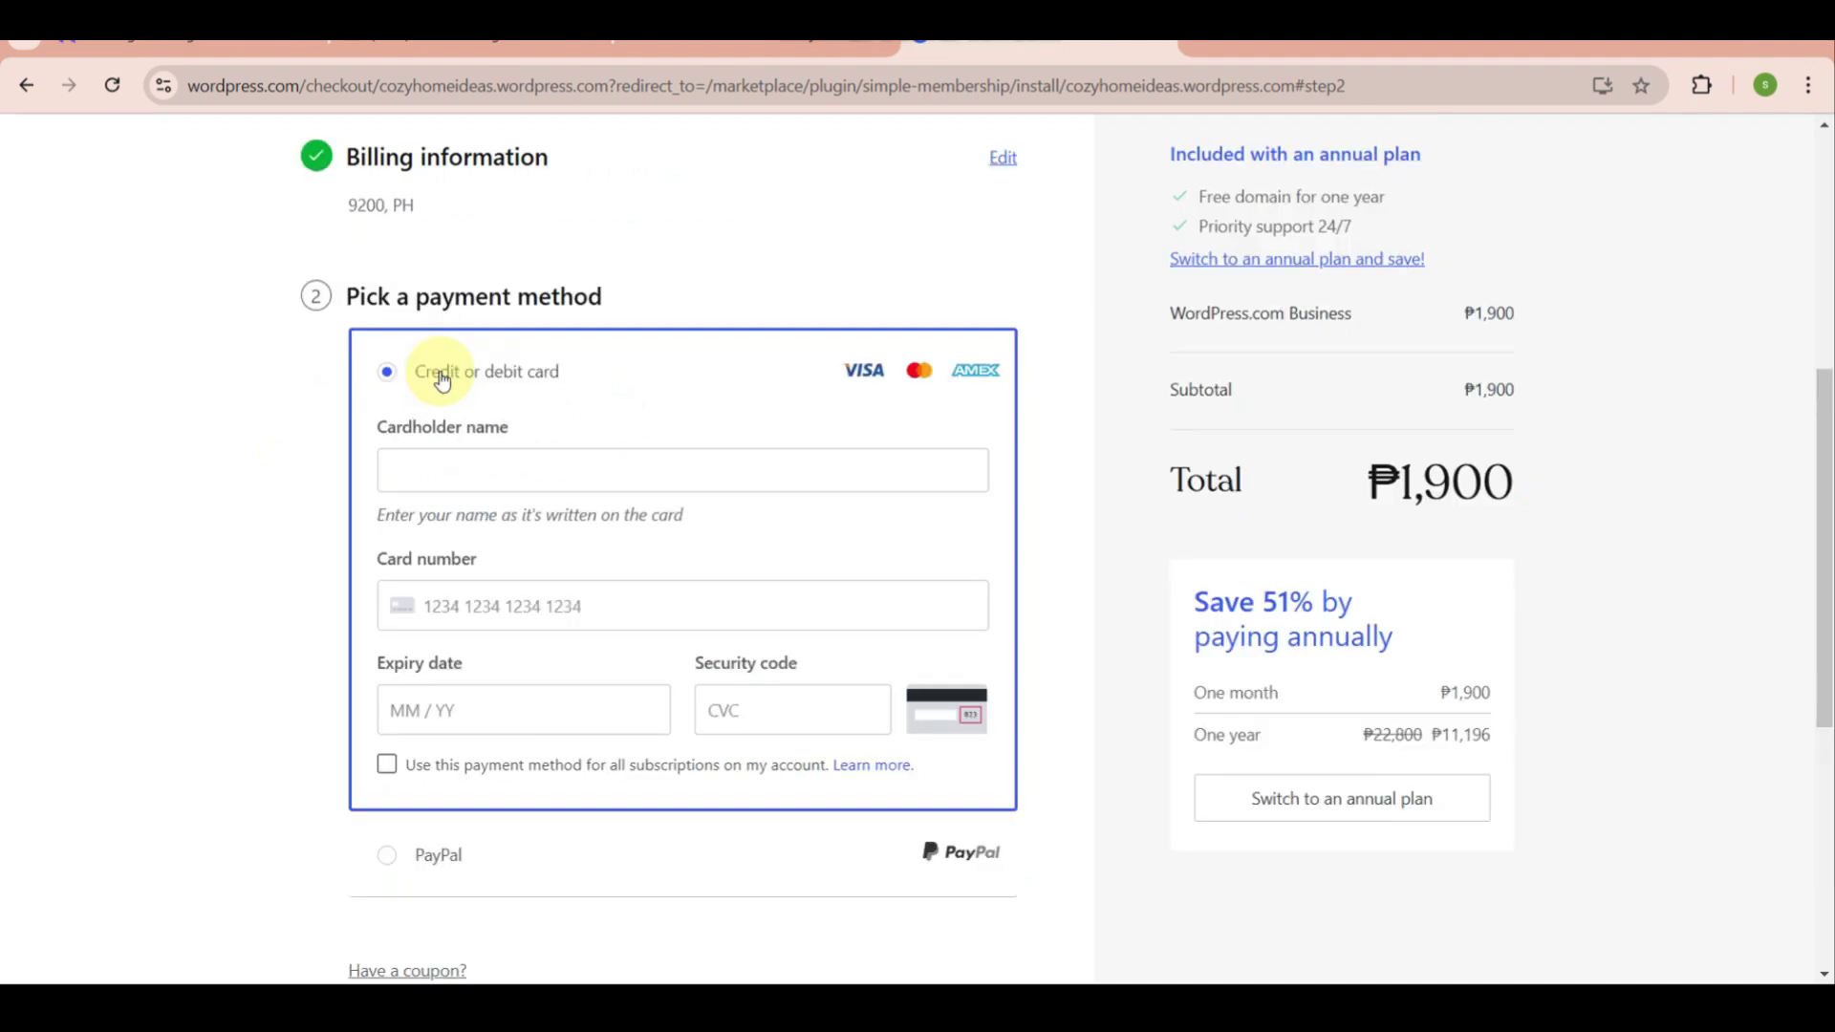
# Step: Review the order and the credit or debit card form, down to the payment total at the end of the checkout page
pyautogui.scroll(6, 440, 378)
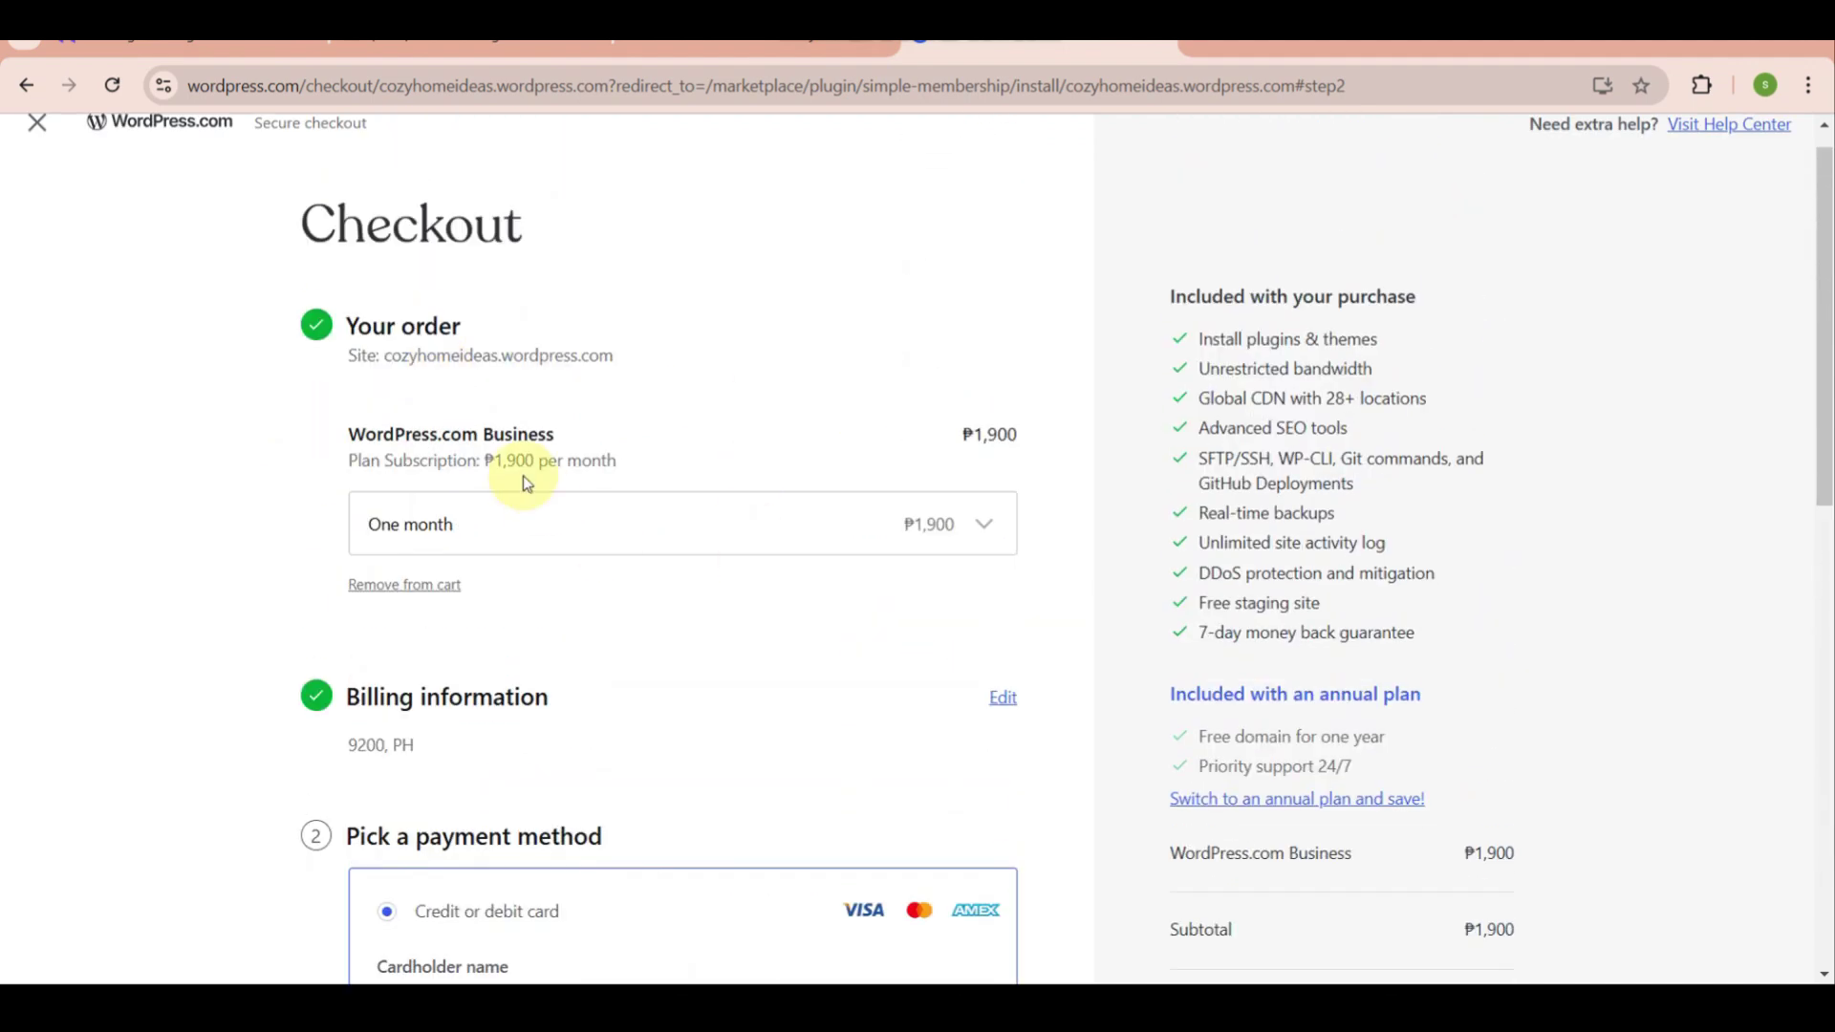
pyautogui.scroll(-5, 523, 474)
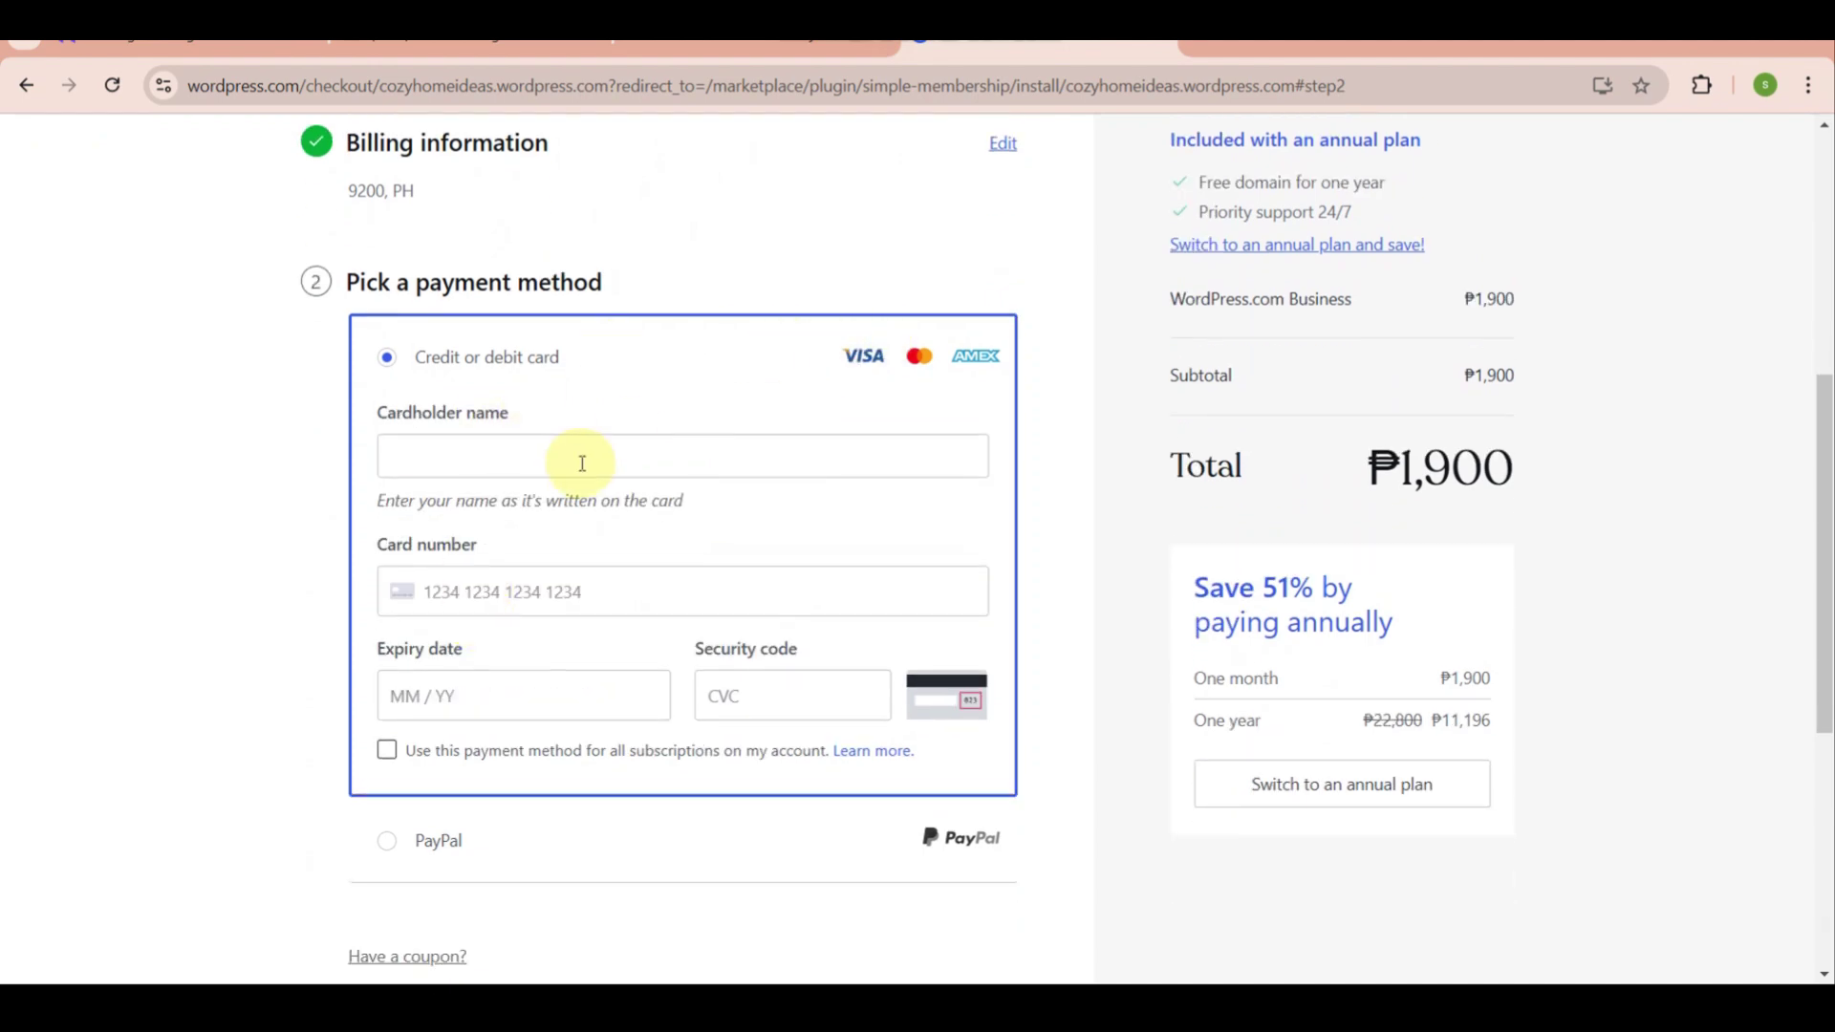
pyautogui.click(561, 471)
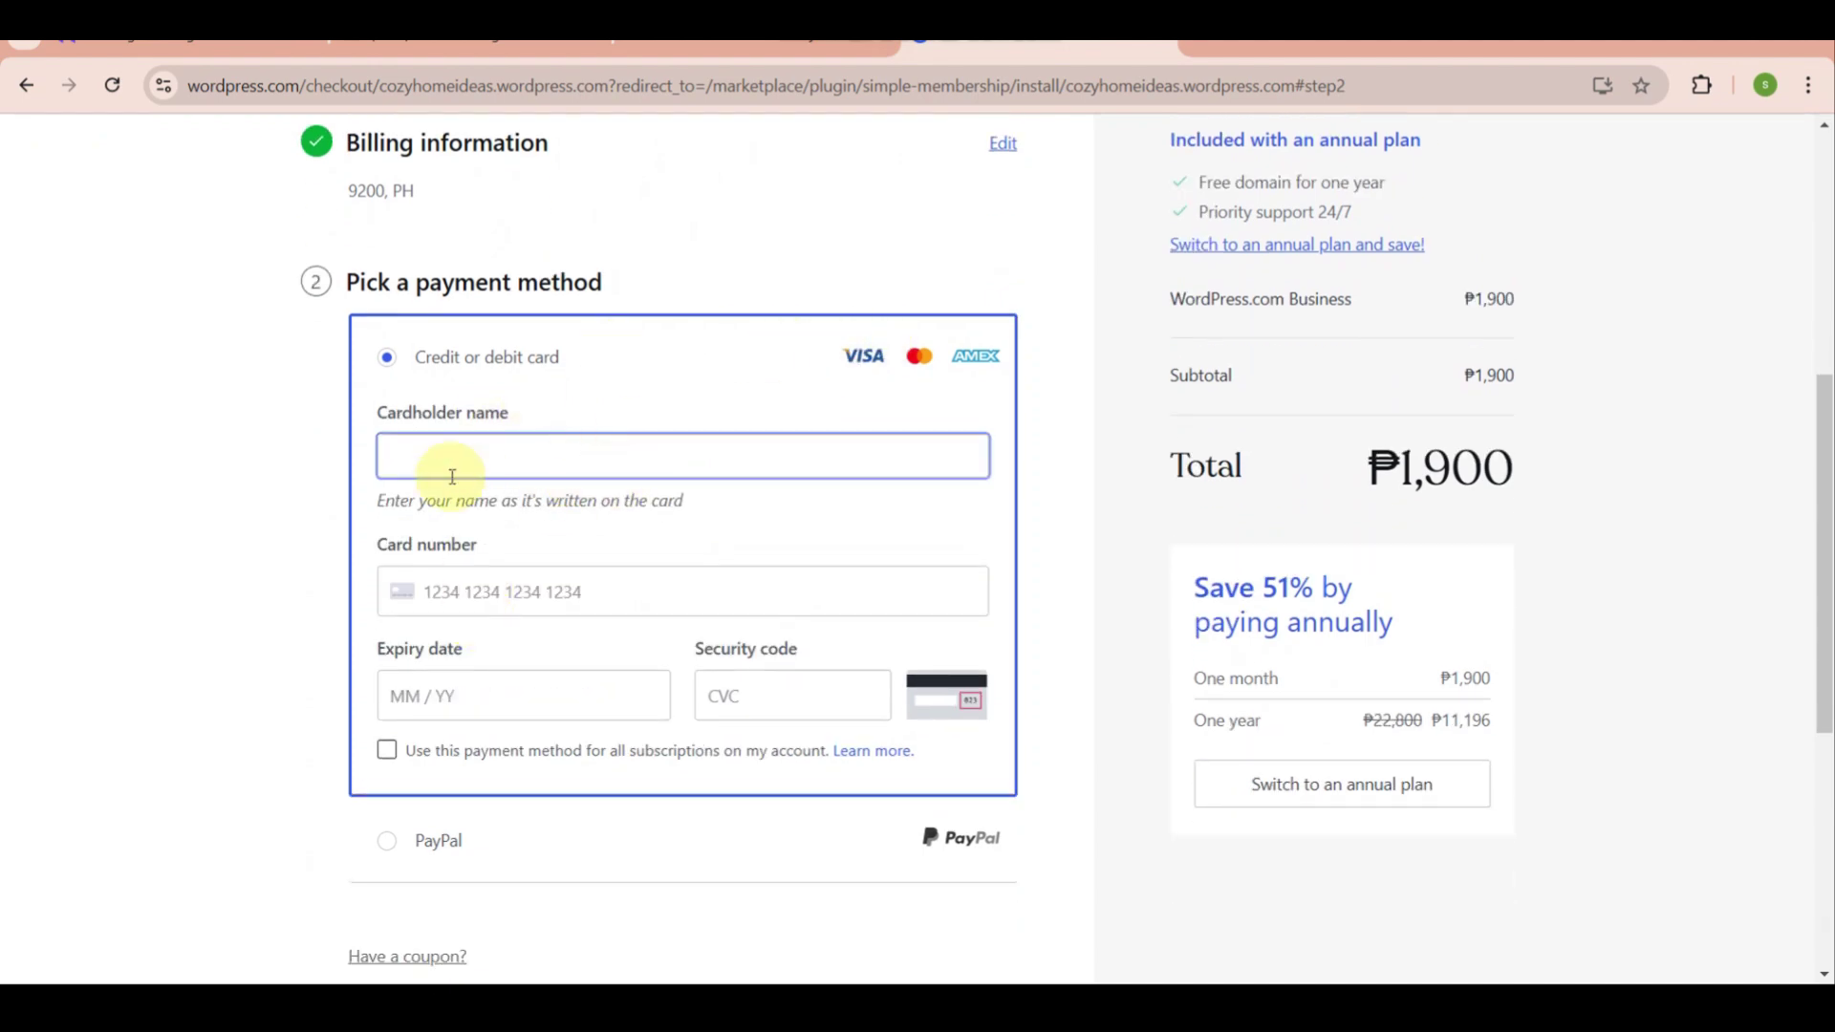
pyautogui.hotkey('ctrl', '+')
pyautogui.hotkey('ctrl', '-')
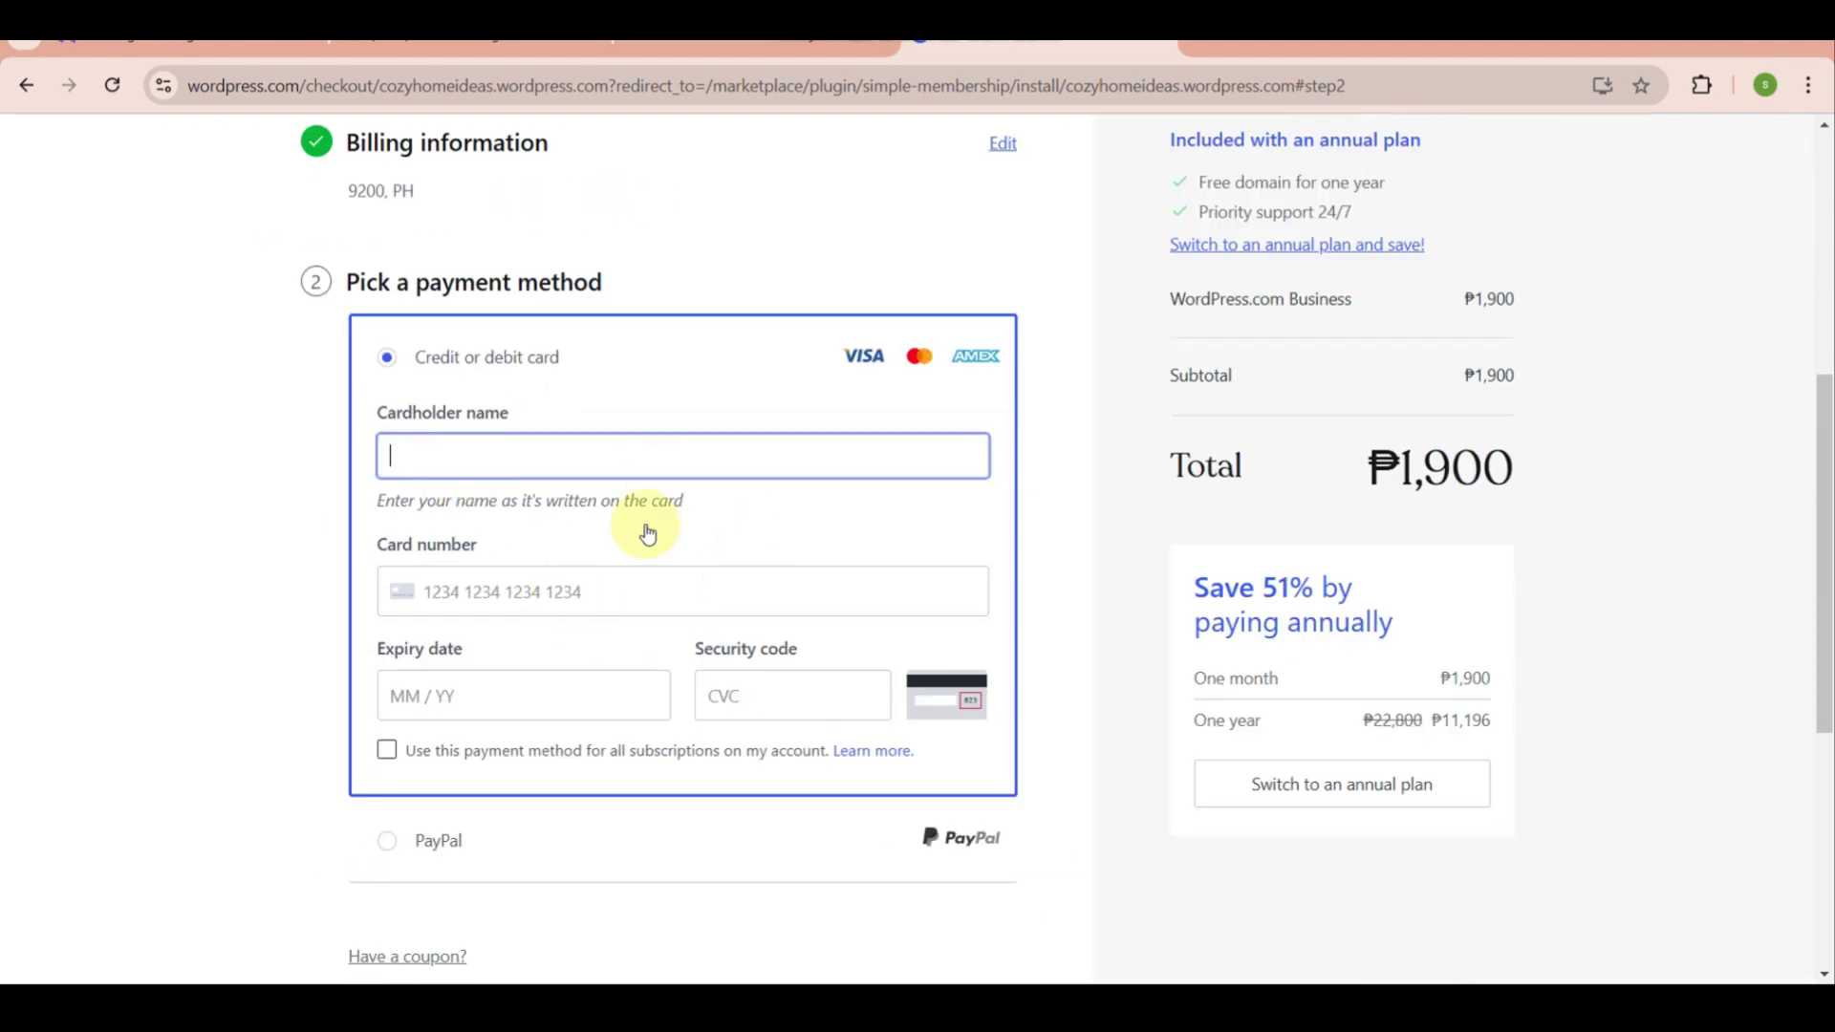
pyautogui.scroll(-4, 717, 524)
pyautogui.scroll(-2, 719, 527)
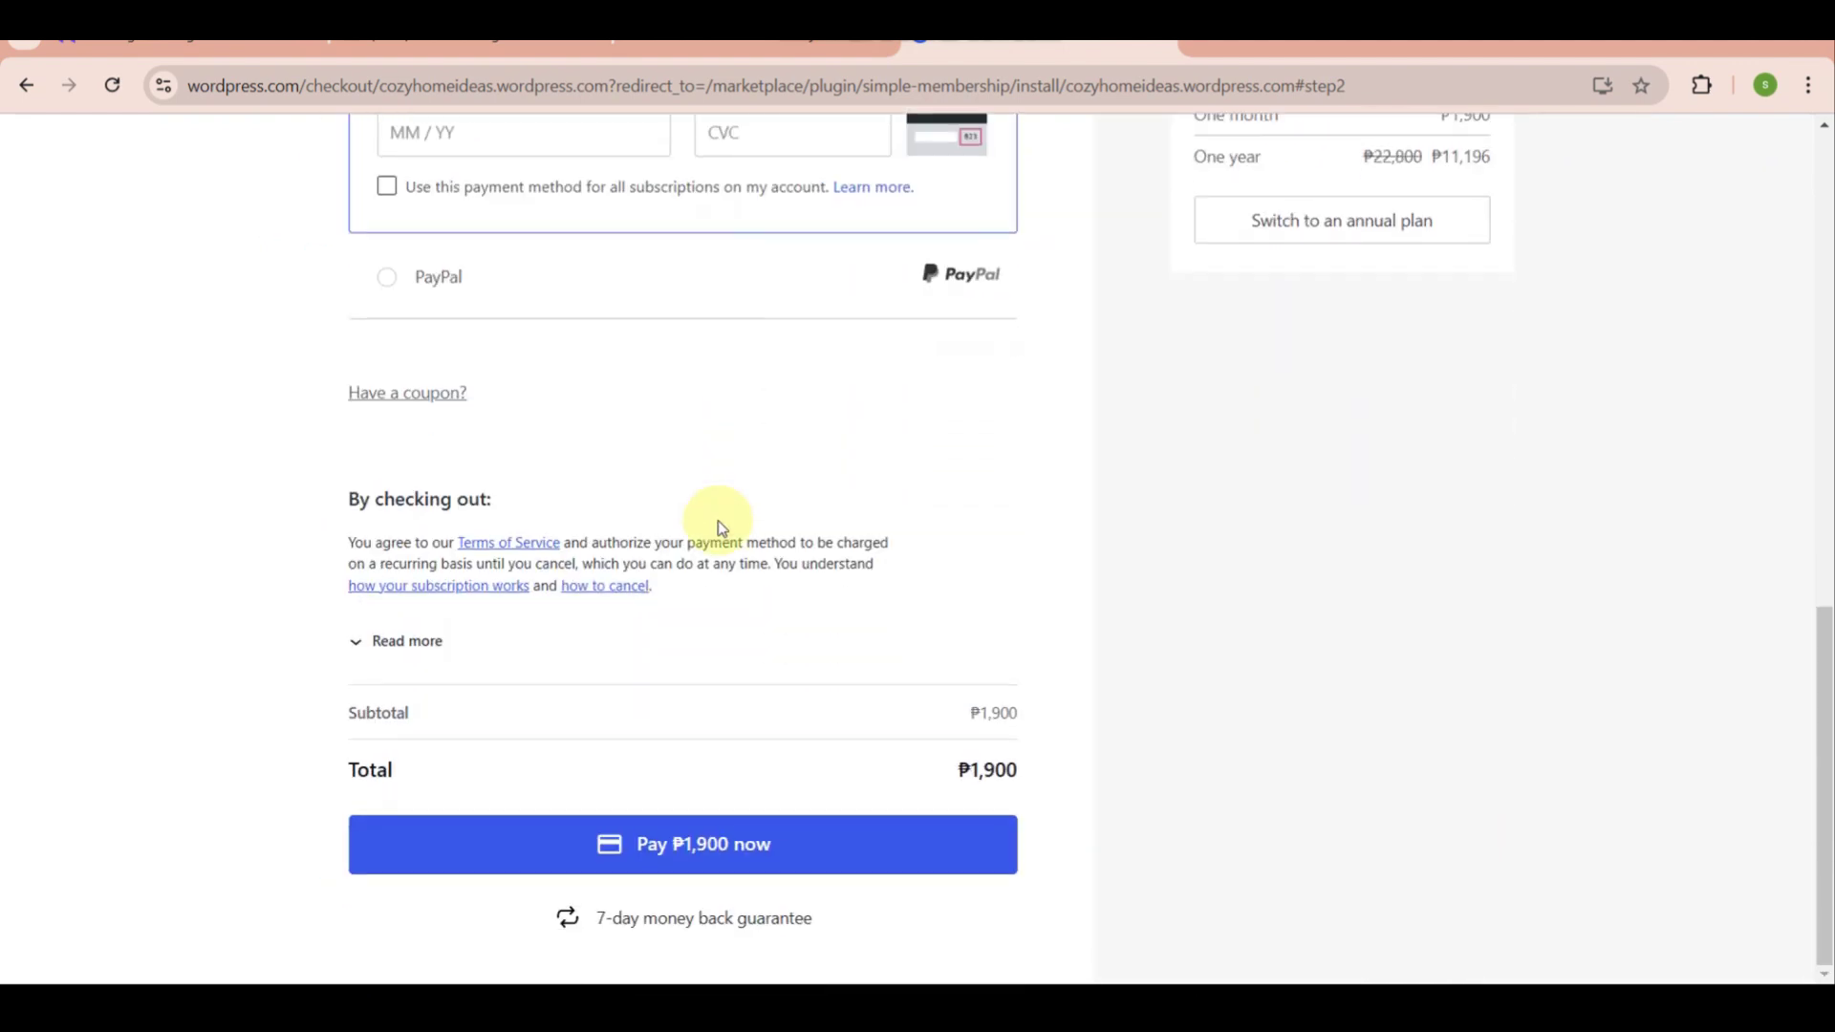
# Step: Examine the features included with the Business plan purchase, and return to the end of the checkout page
pyautogui.scroll(8, 1523, 411)
pyautogui.hotkey('ctrl', '+')
pyautogui.hotkey('ctrl', '+')
pyautogui.hotkey('ctrl', '+')
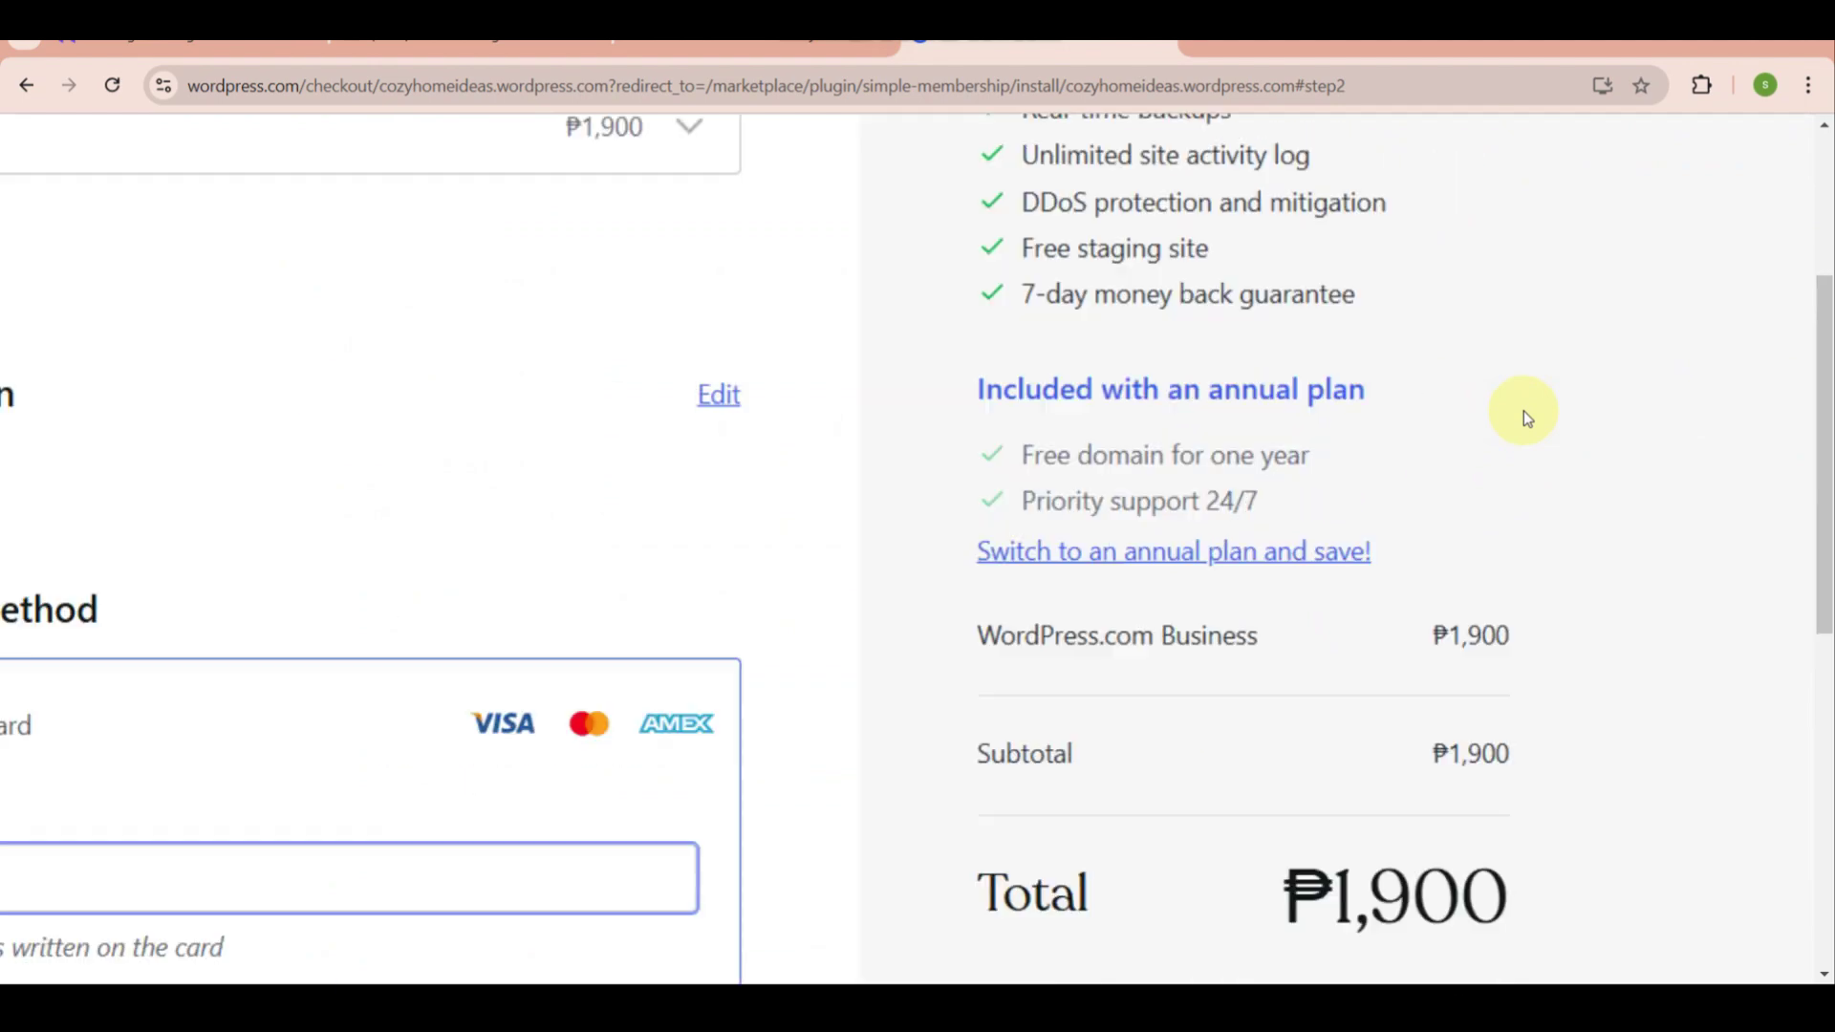
pyautogui.scroll(3, 1523, 411)
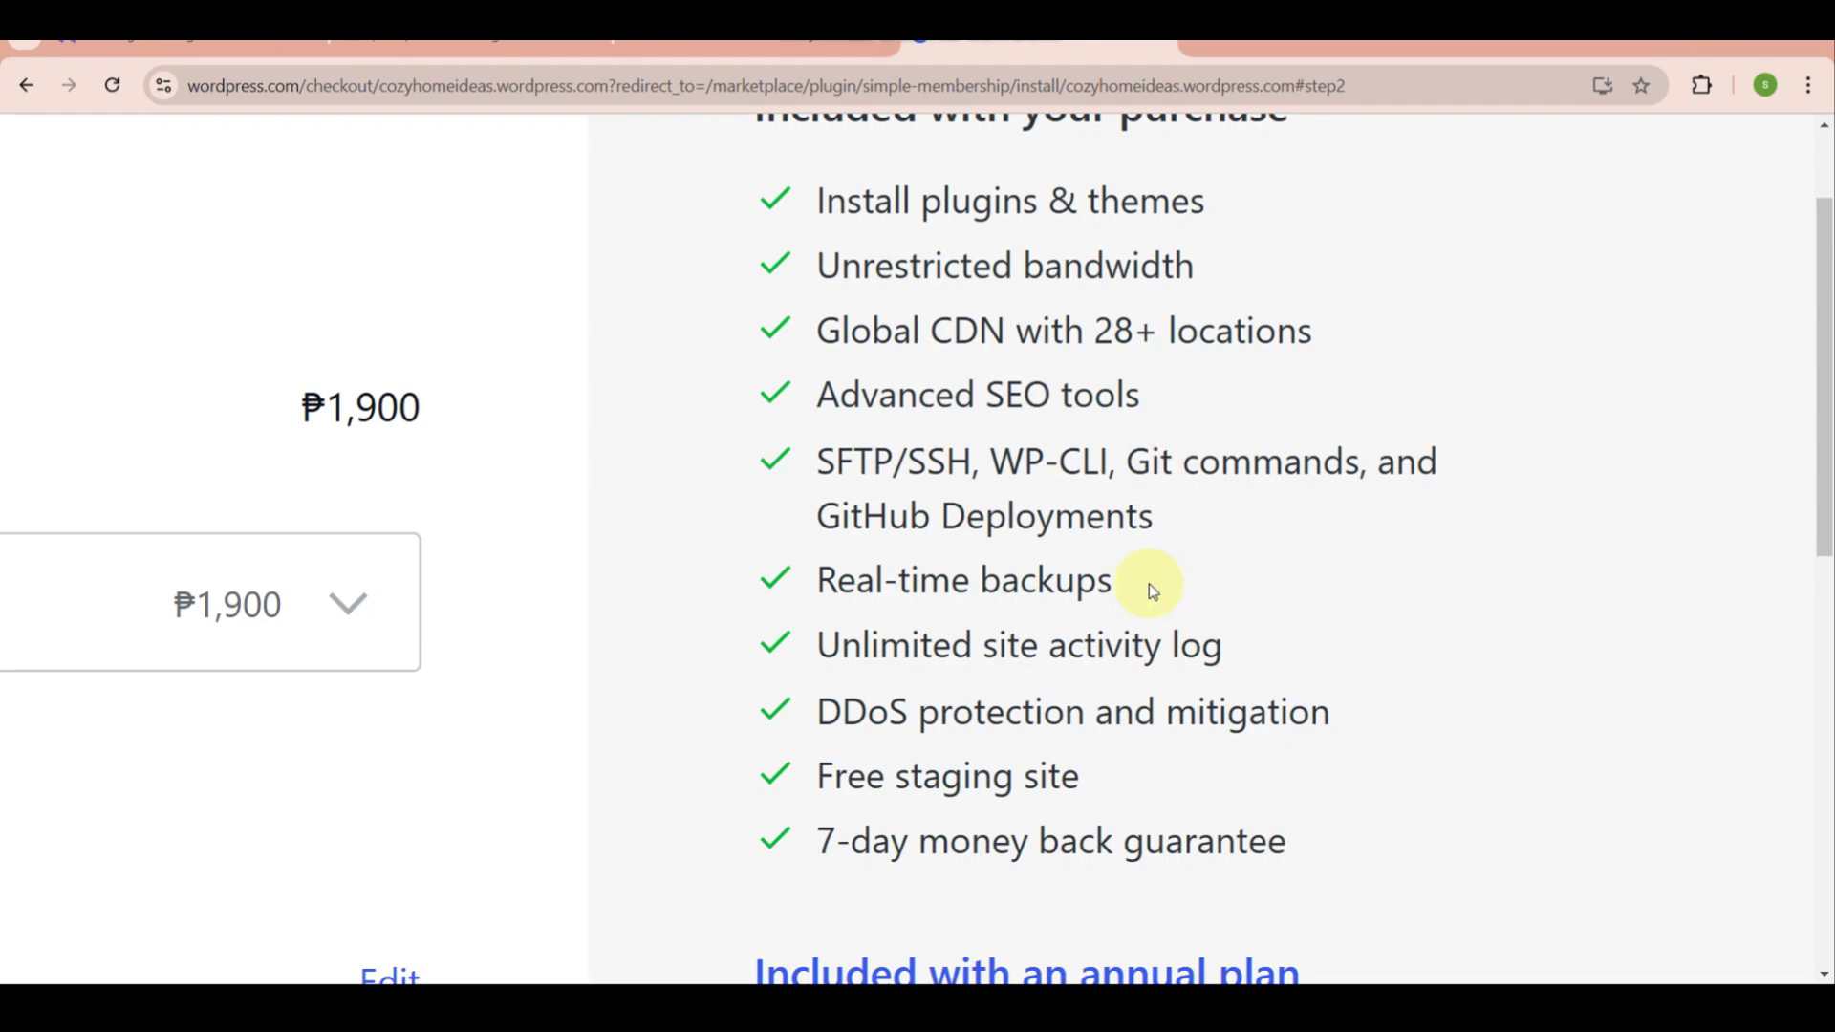
pyautogui.scroll(-4, 1157, 585)
pyautogui.hotkey('ctrl', '-')
pyautogui.hotkey('ctrl', '-')
pyautogui.hotkey('ctrl', '-')
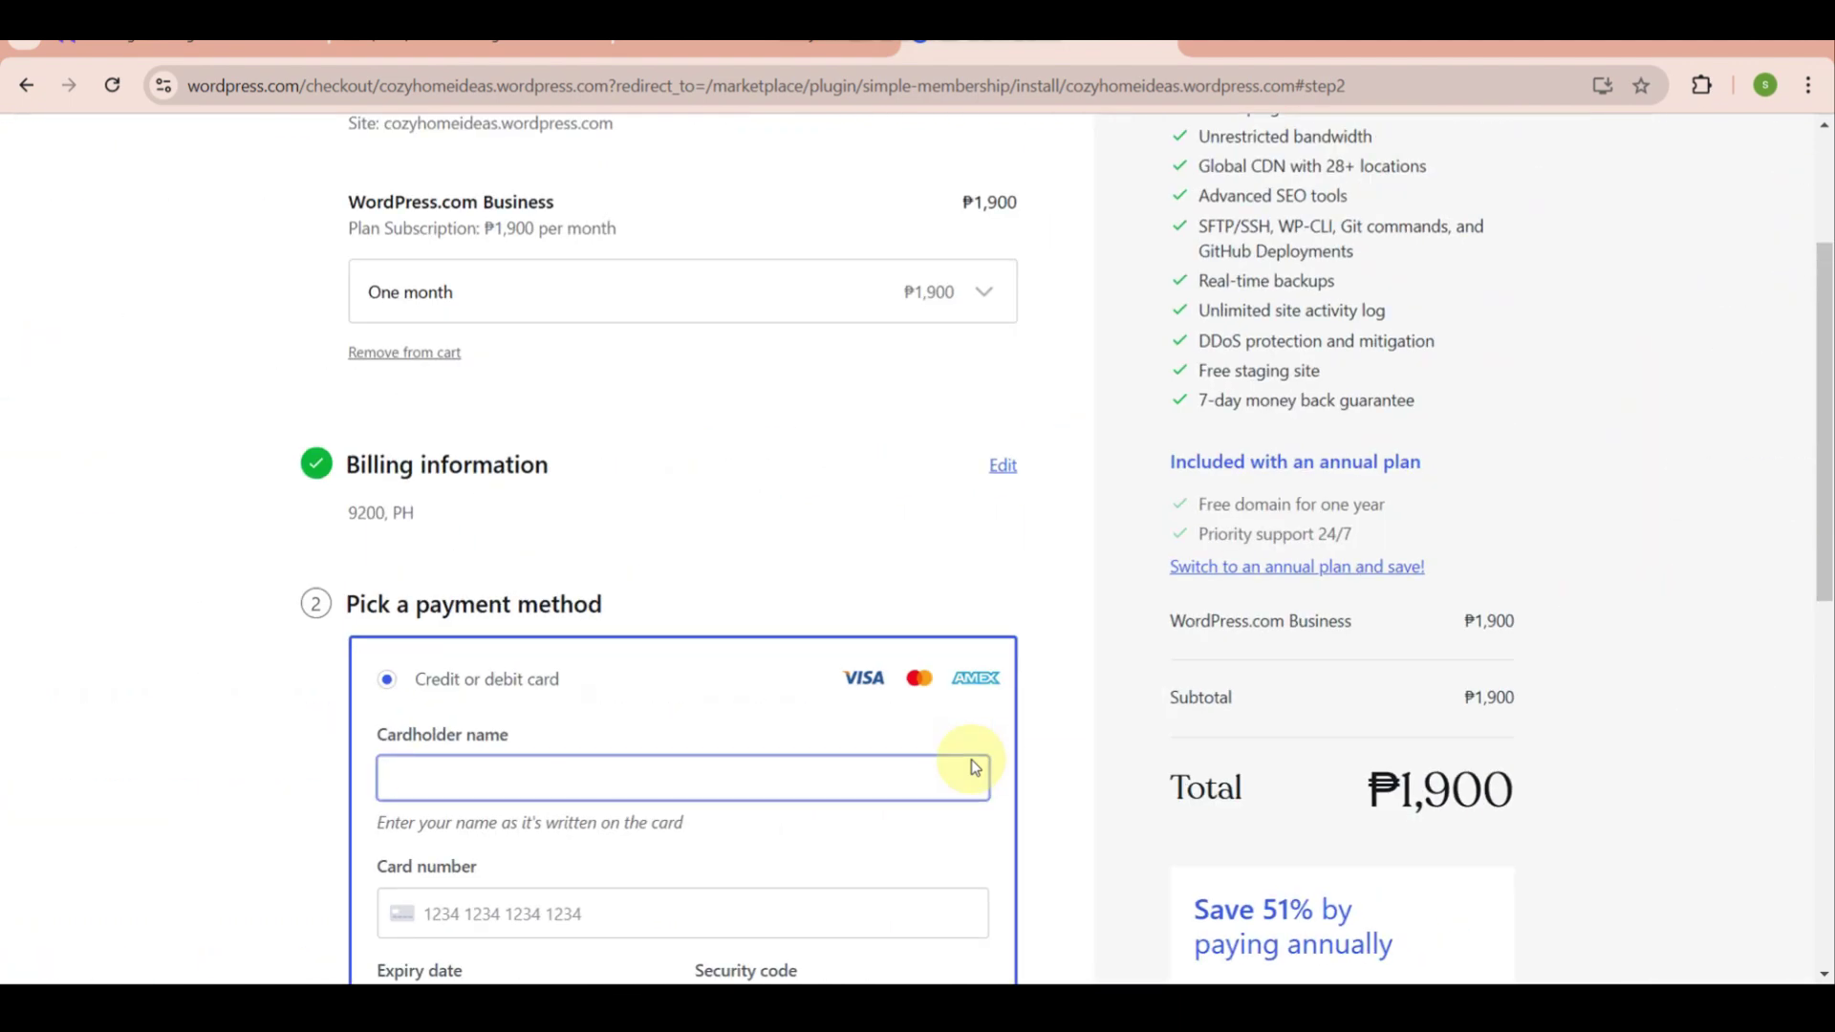
pyautogui.scroll(-5, 971, 764)
pyautogui.click(972, 764)
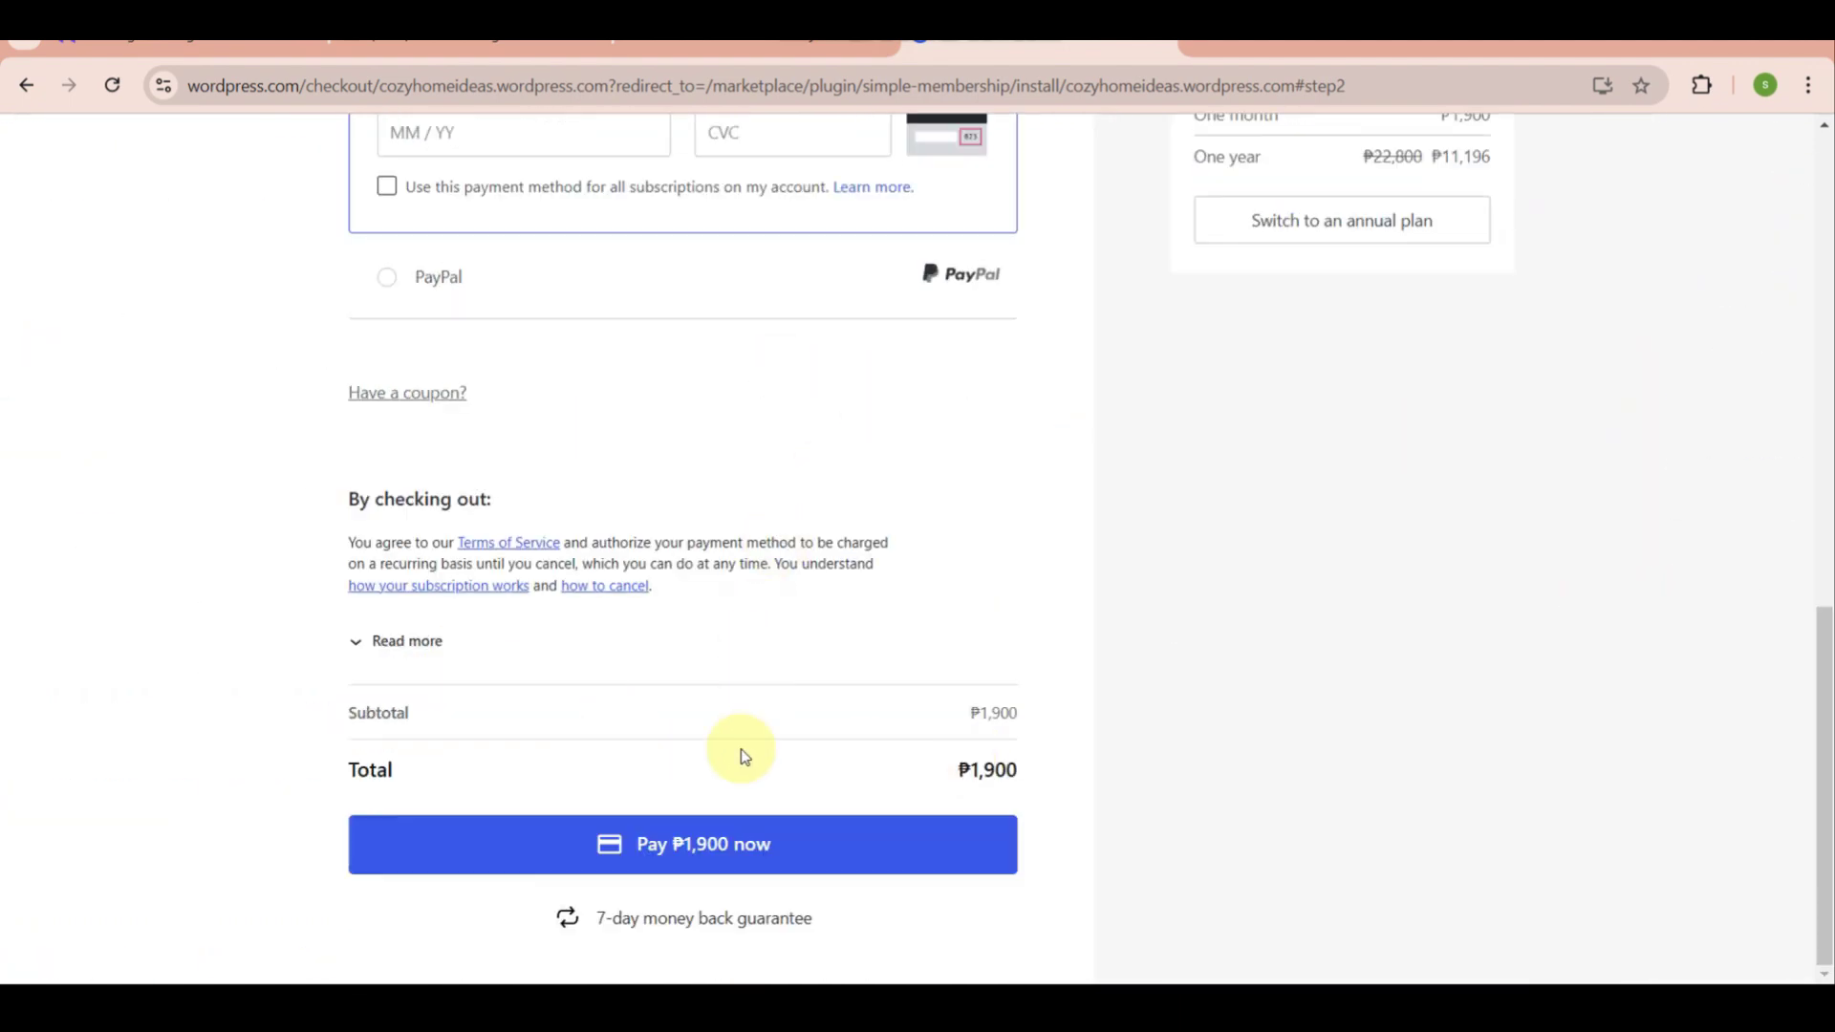